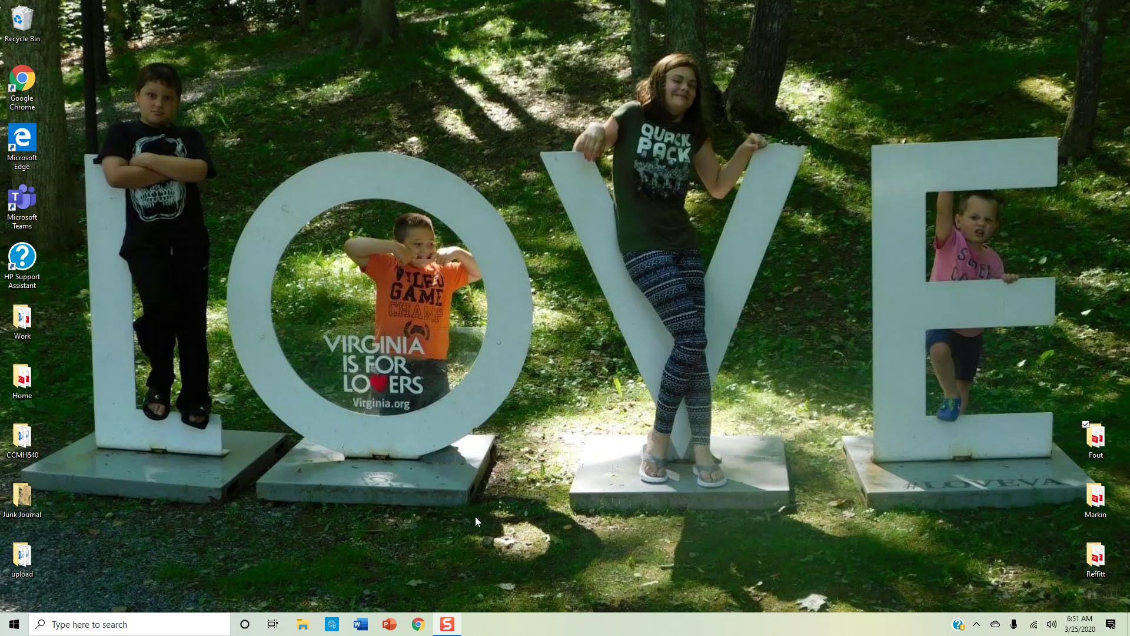
- Switch to Chrome, open the bookmarked CleanPNG website and look over its homepage down to the trending topics and footer
{"action": "left_click", "coordinate": [423, 630]}
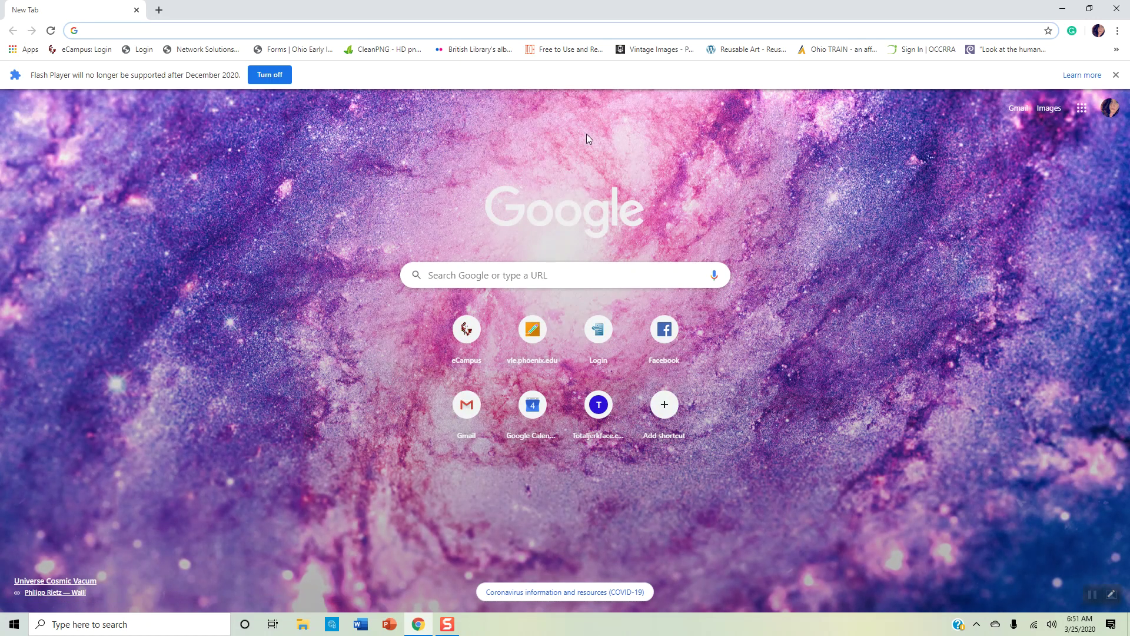
{"action": "left_click", "coordinate": [372, 51]}
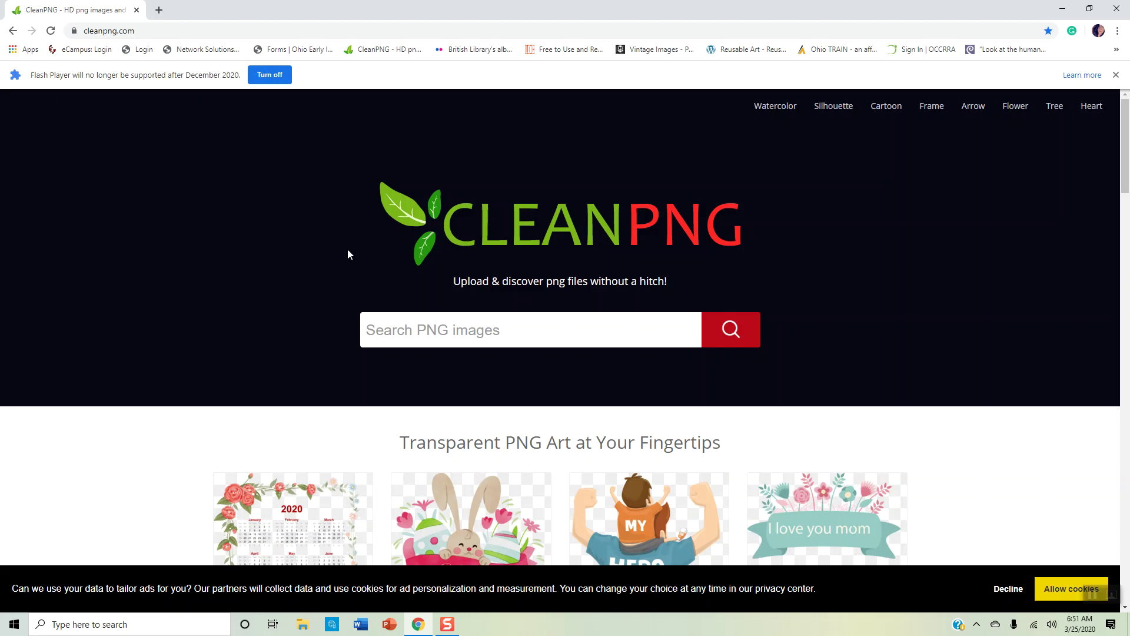
{"action": "scroll", "coordinate": [164, 289], "scroll_direction": "down", "scroll_amount": 12}
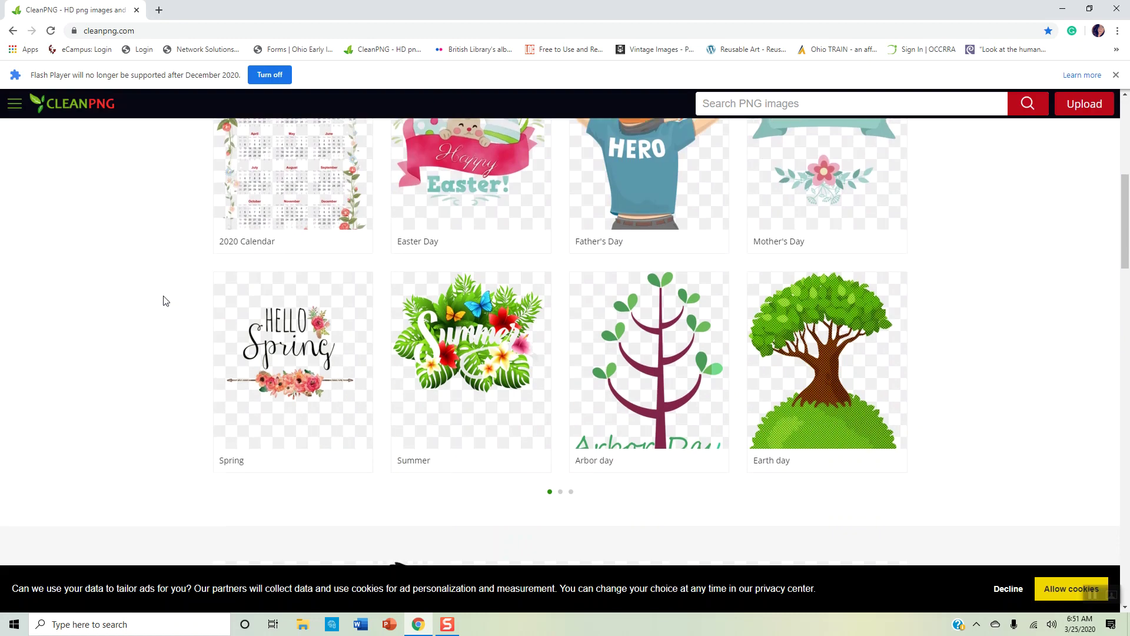
{"action": "scroll", "coordinate": [165, 301], "scroll_direction": "down", "scroll_amount": 15}
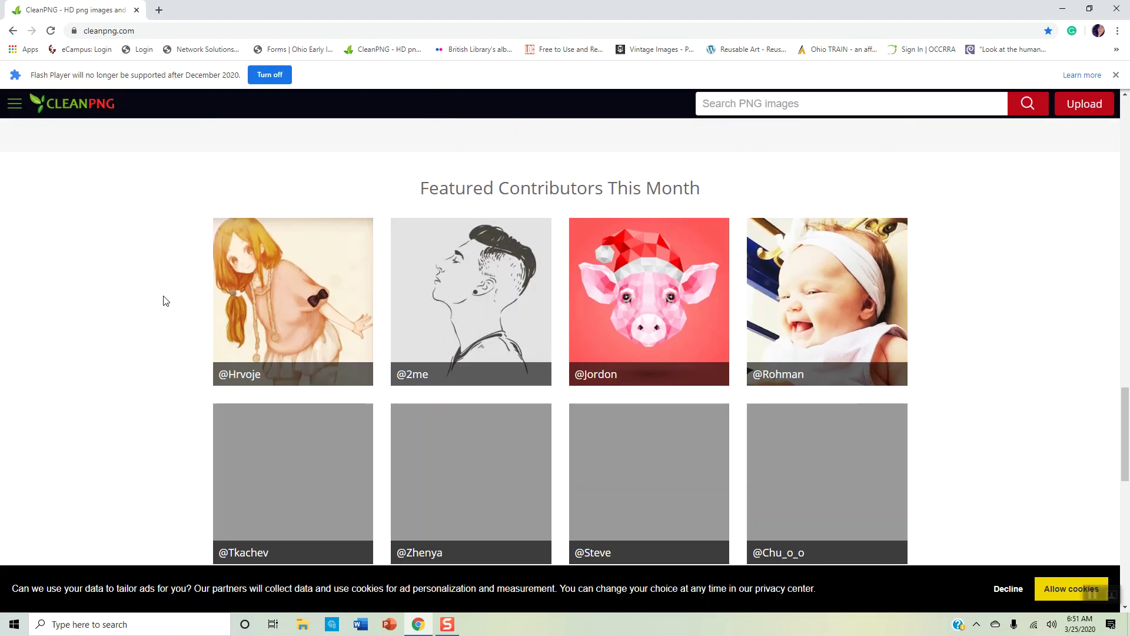
{"action": "scroll", "coordinate": [165, 301], "scroll_direction": "down", "scroll_amount": 8}
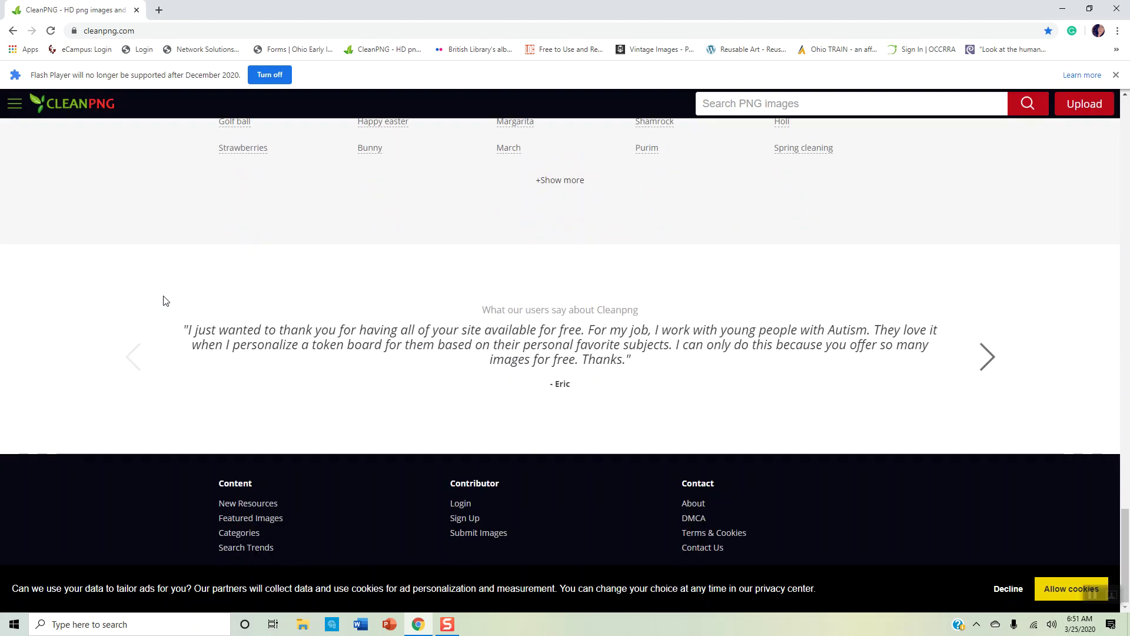
{"action": "scroll", "coordinate": [165, 301], "scroll_direction": "up", "scroll_amount": 4}
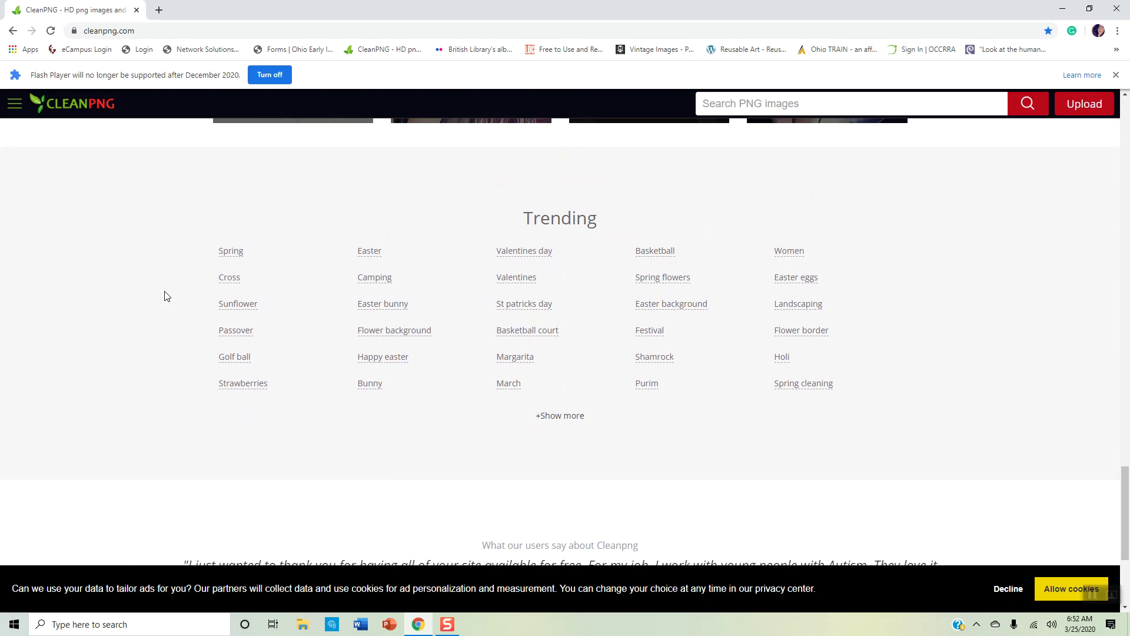
{"action": "scroll", "coordinate": [165, 296], "scroll_direction": "down", "scroll_amount": 4}
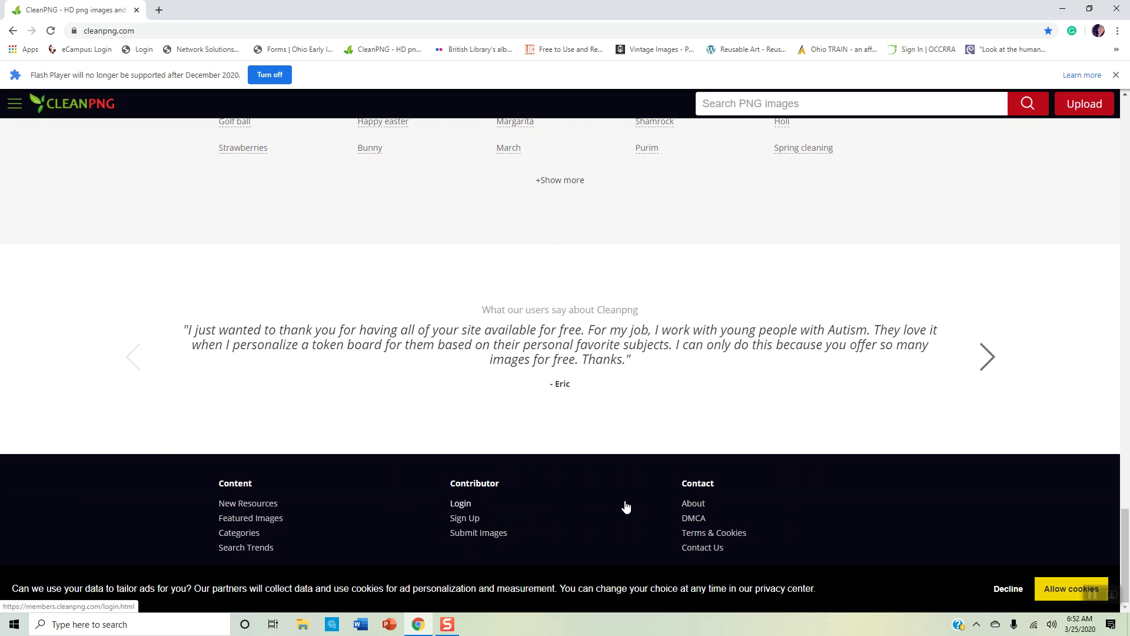
- Read CleanPNG's About page, covering its image collection, free download terms and search features
{"action": "left_click", "coordinate": [693, 504]}
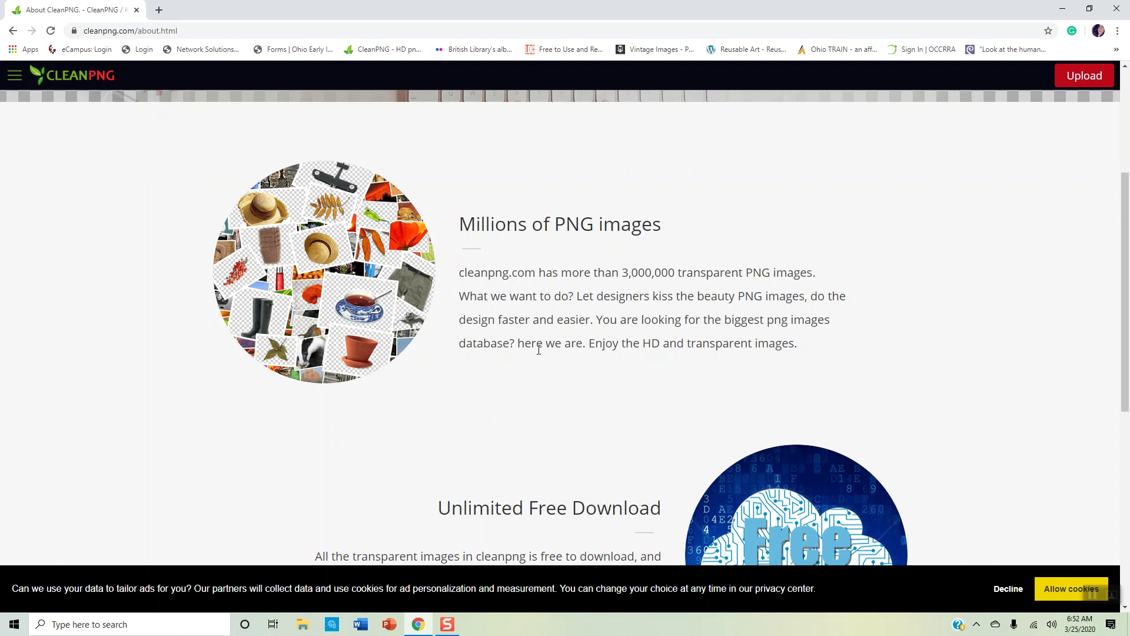
{"action": "scroll", "coordinate": [484, 350], "scroll_direction": "down", "scroll_amount": 2}
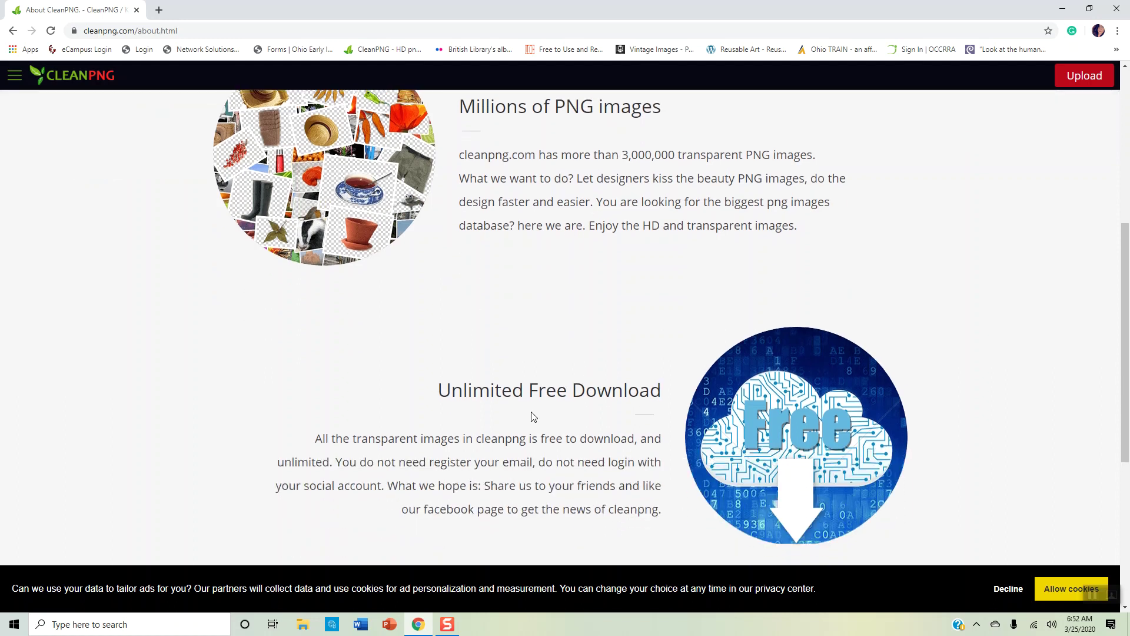
{"action": "scroll", "coordinate": [532, 415], "scroll_direction": "down", "scroll_amount": 1}
{"action": "scroll", "coordinate": [531, 415], "scroll_direction": "down", "scroll_amount": 4}
{"action": "scroll", "coordinate": [467, 466], "scroll_direction": "down", "scroll_amount": 1}
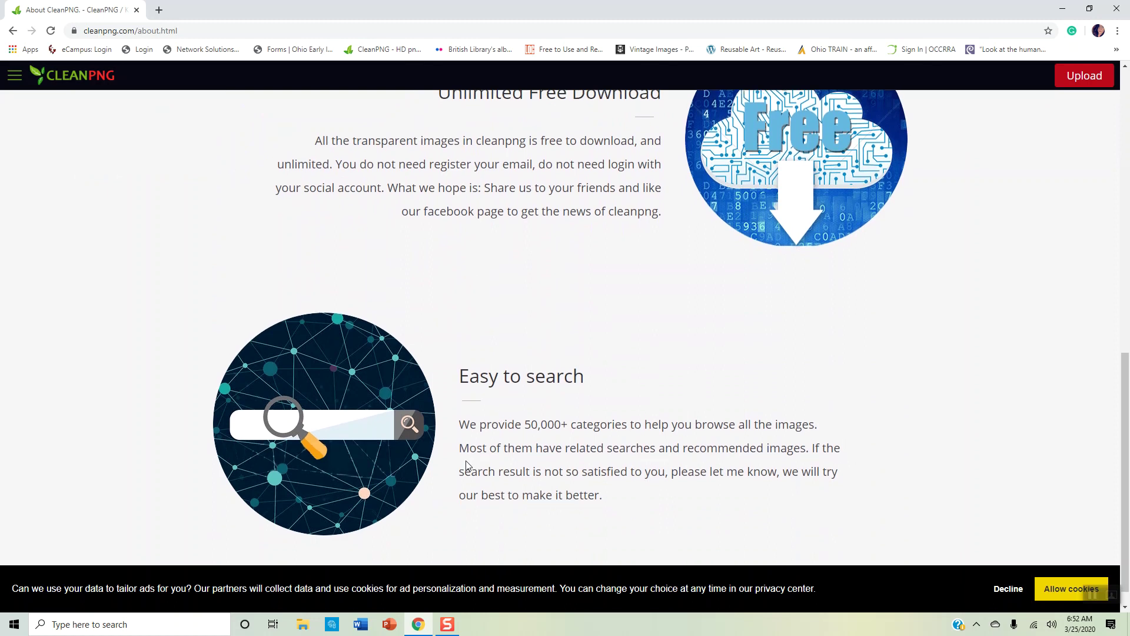
{"action": "scroll", "coordinate": [466, 465], "scroll_direction": "up", "scroll_amount": 4}
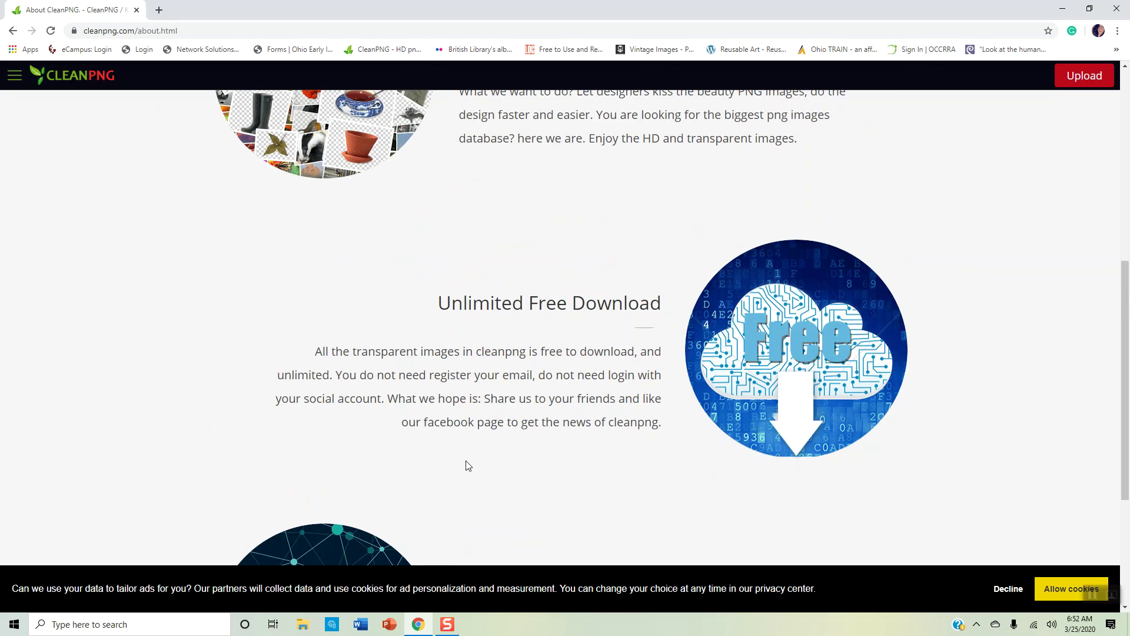
{"action": "scroll", "coordinate": [467, 465], "scroll_direction": "up", "scroll_amount": 7}
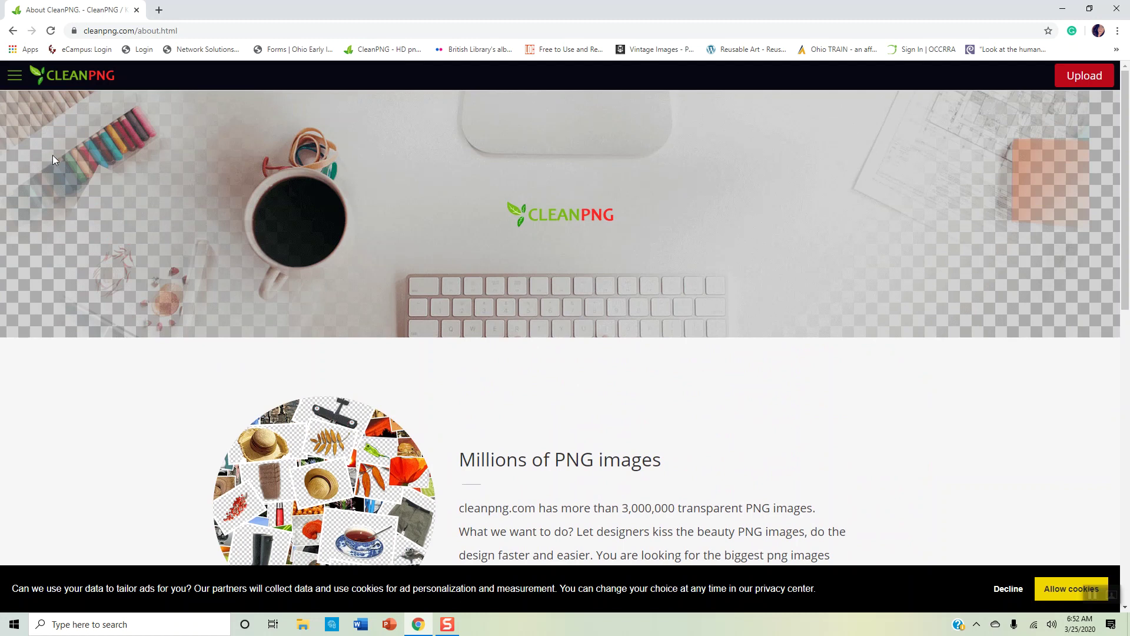
- Open the Frame category and look through its first page of images
{"action": "left_click", "coordinate": [20, 83]}
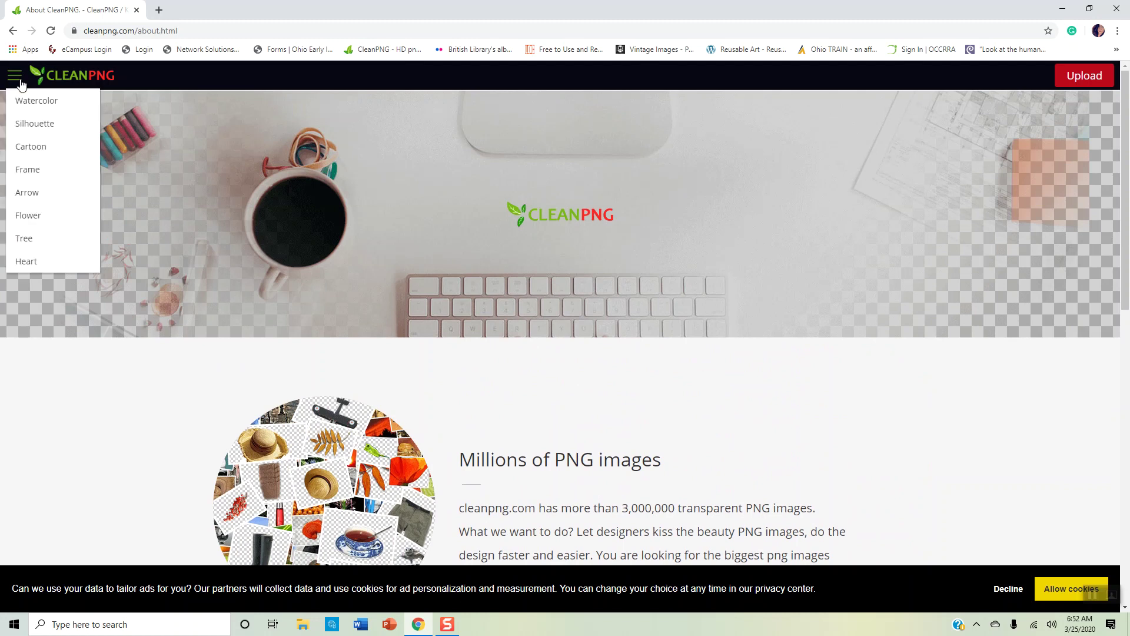
{"action": "left_click", "coordinate": [31, 172]}
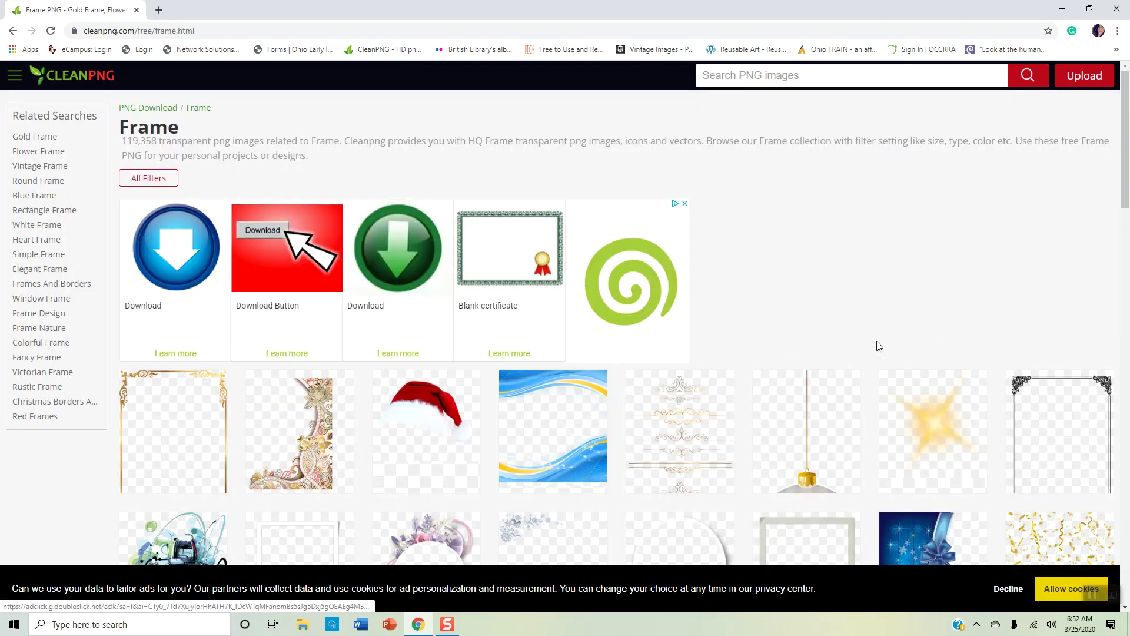
{"action": "scroll", "coordinate": [728, 483], "scroll_direction": "down", "scroll_amount": 4}
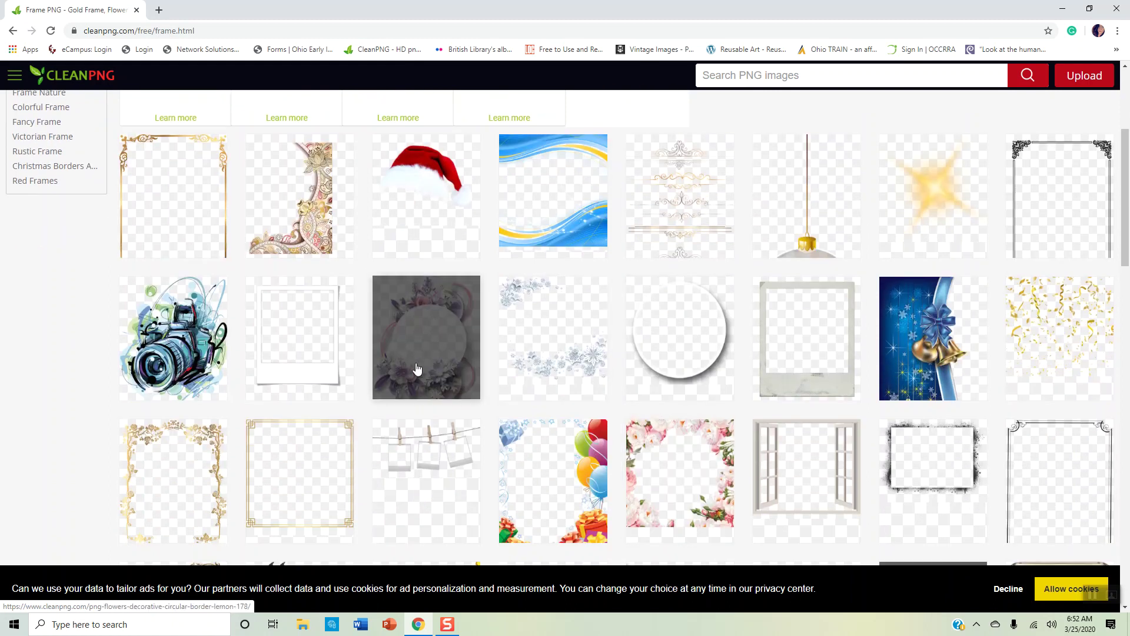
{"action": "scroll", "coordinate": [782, 383], "scroll_direction": "down", "scroll_amount": 2}
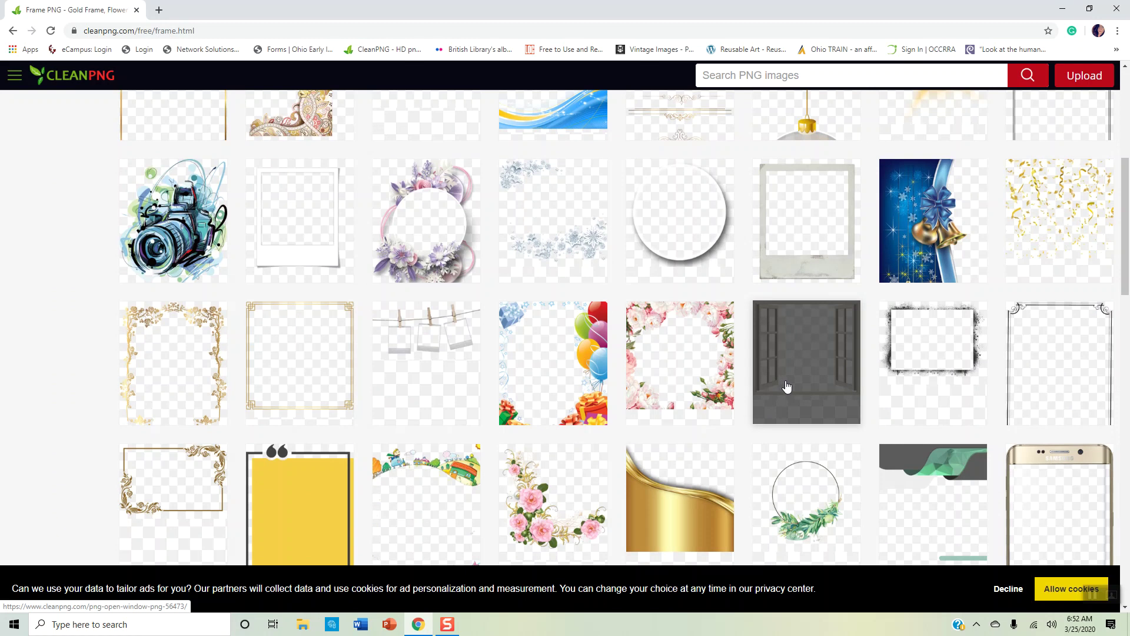
{"action": "scroll", "coordinate": [608, 399], "scroll_direction": "down", "scroll_amount": 4}
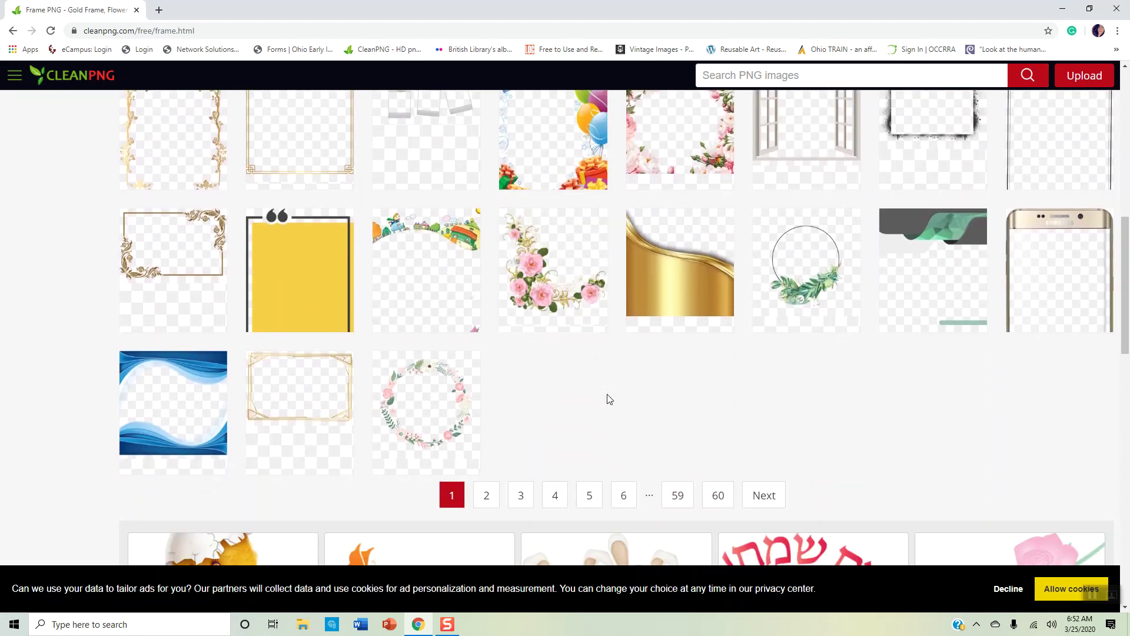
{"action": "scroll", "coordinate": [610, 399], "scroll_direction": "up", "scroll_amount": 4}
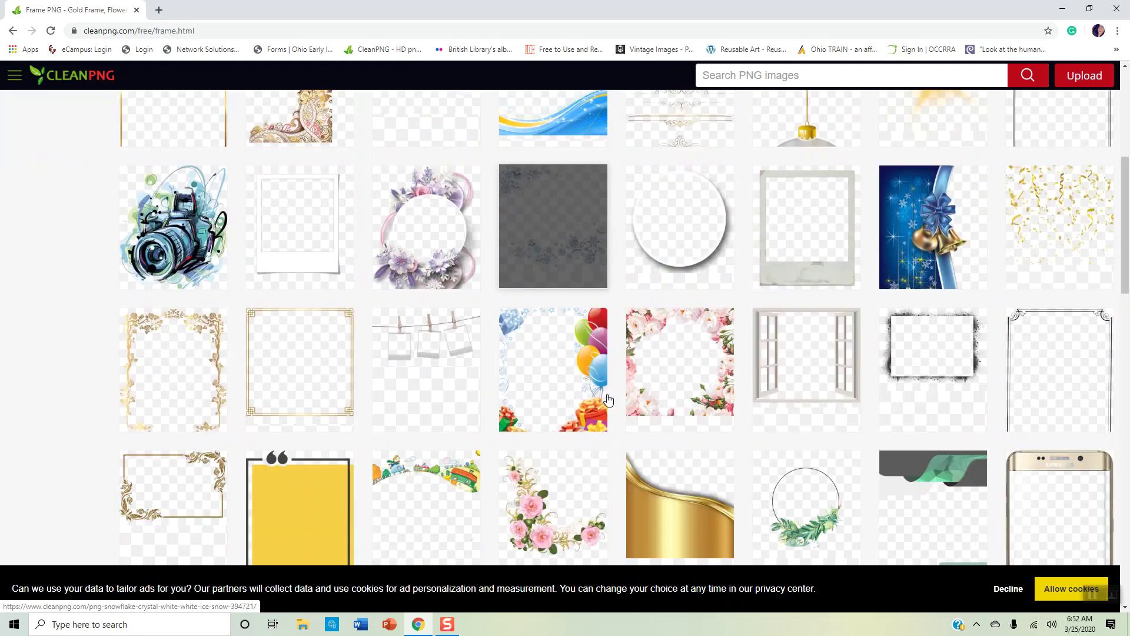
{"action": "scroll", "coordinate": [608, 399], "scroll_direction": "down", "scroll_amount": 5}
- Browse the second page of Frame images and go on to page 3
{"action": "left_click", "coordinate": [492, 436]}
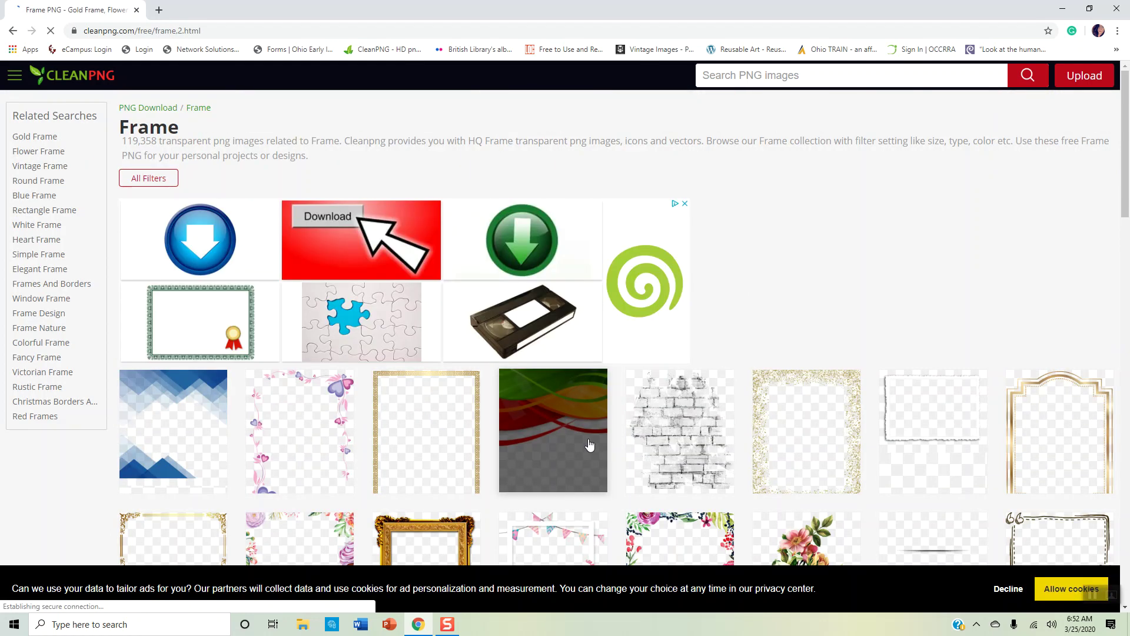
{"action": "scroll", "coordinate": [590, 445], "scroll_direction": "down", "scroll_amount": 6}
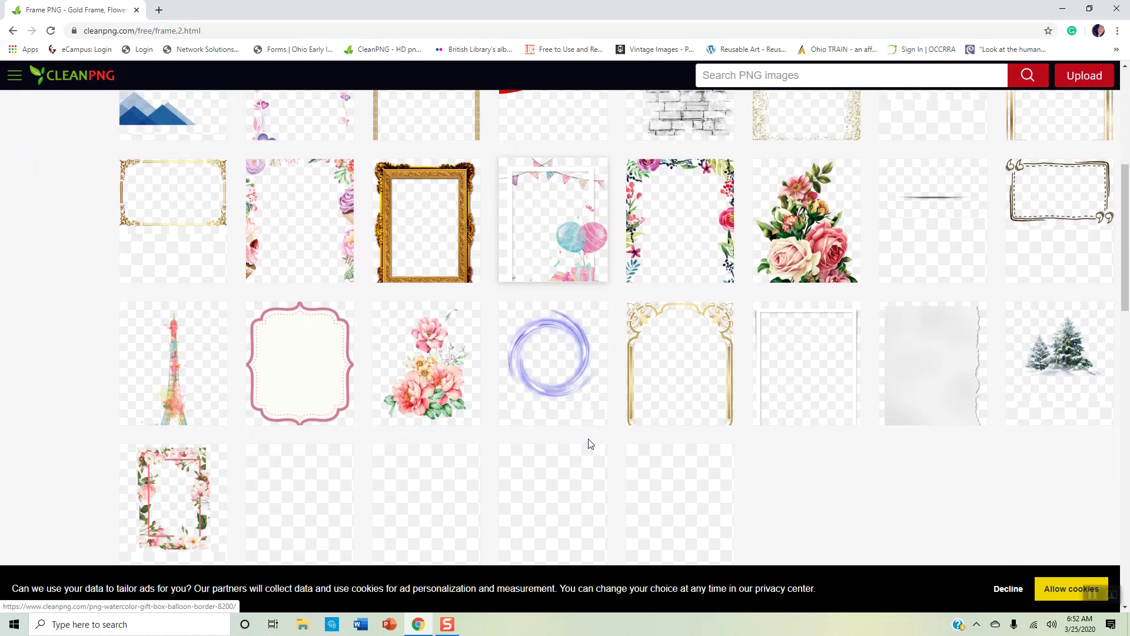
{"action": "scroll", "coordinate": [590, 442], "scroll_direction": "down", "scroll_amount": 2}
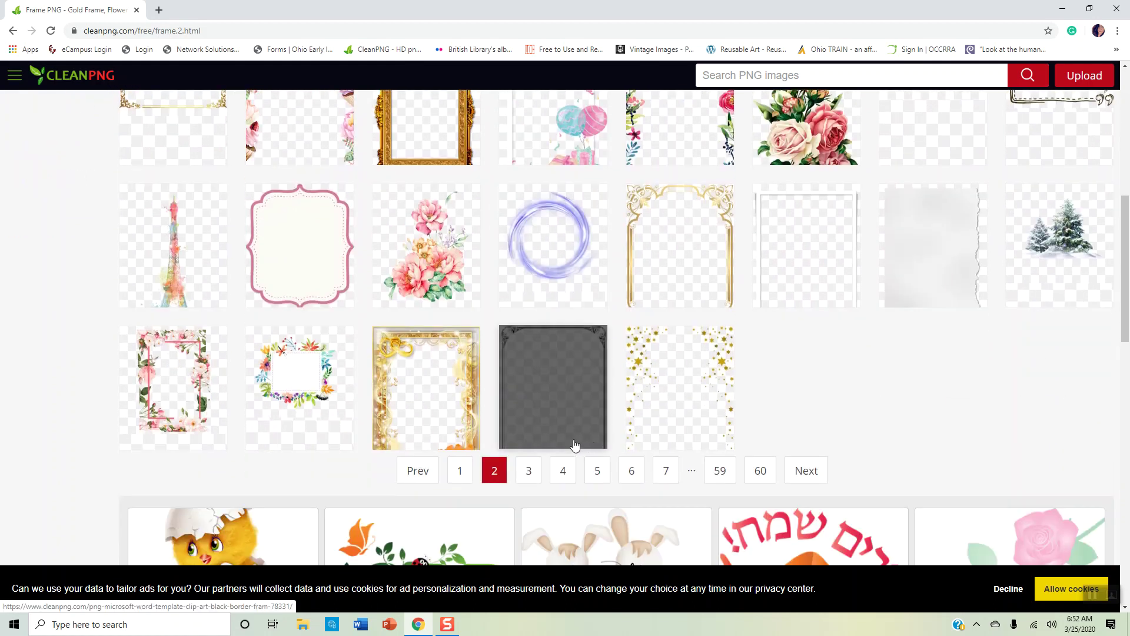
{"action": "left_click", "coordinate": [528, 470]}
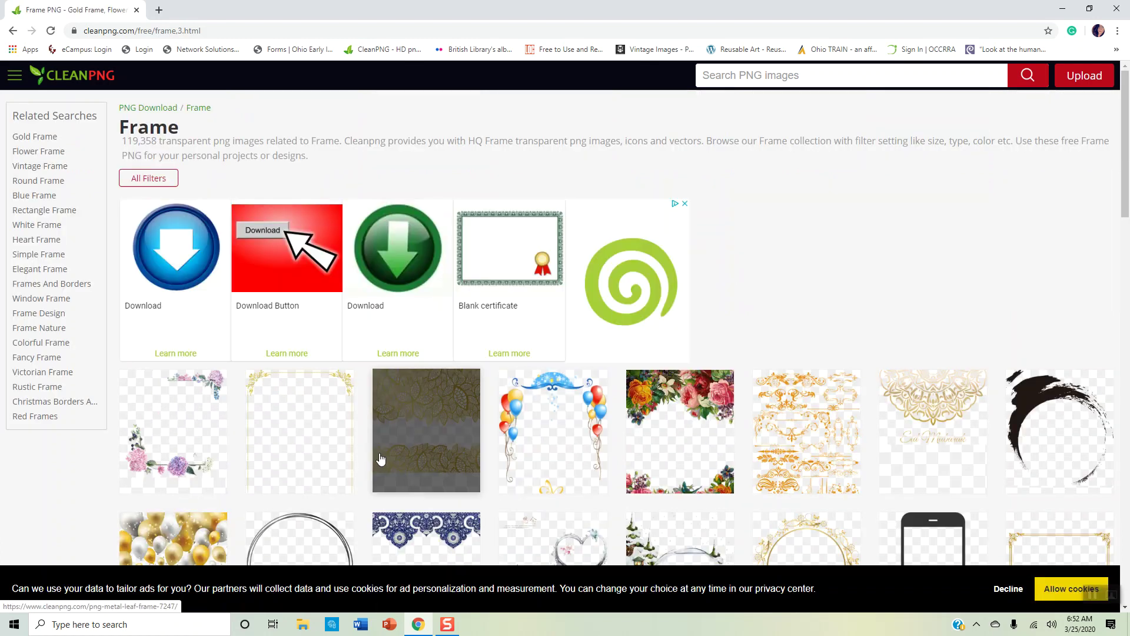
- Open the Victorian Frame related search and look through its images for a suitable frame
{"action": "left_click", "coordinate": [44, 379]}
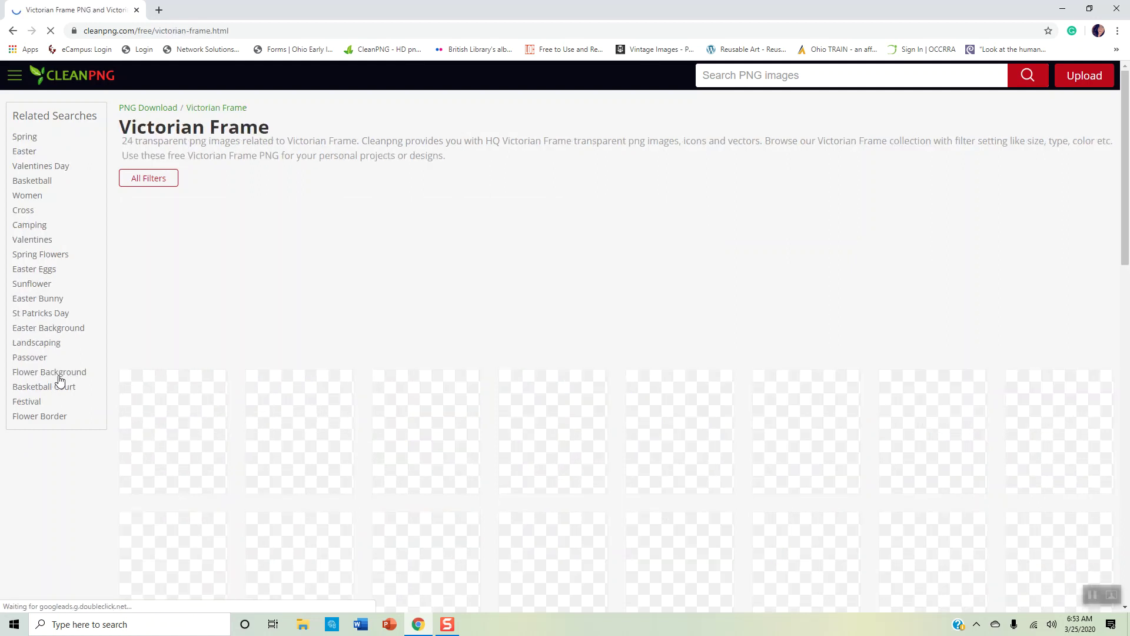
{"action": "scroll", "coordinate": [465, 502], "scroll_direction": "down", "scroll_amount": 3}
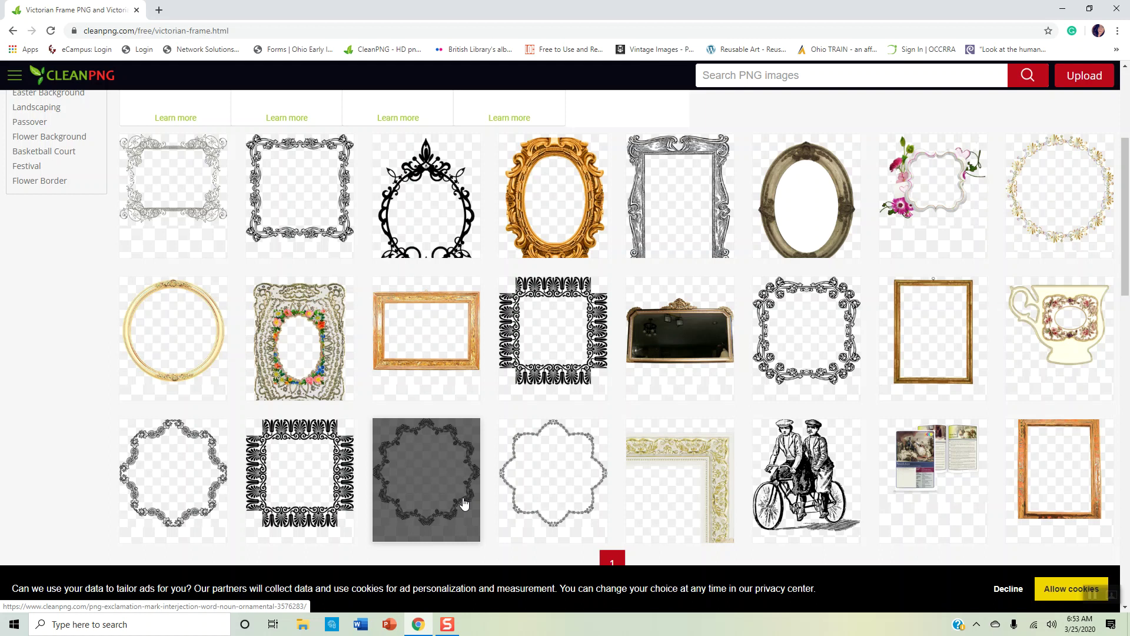
{"action": "scroll", "coordinate": [464, 502], "scroll_direction": "down", "scroll_amount": 2}
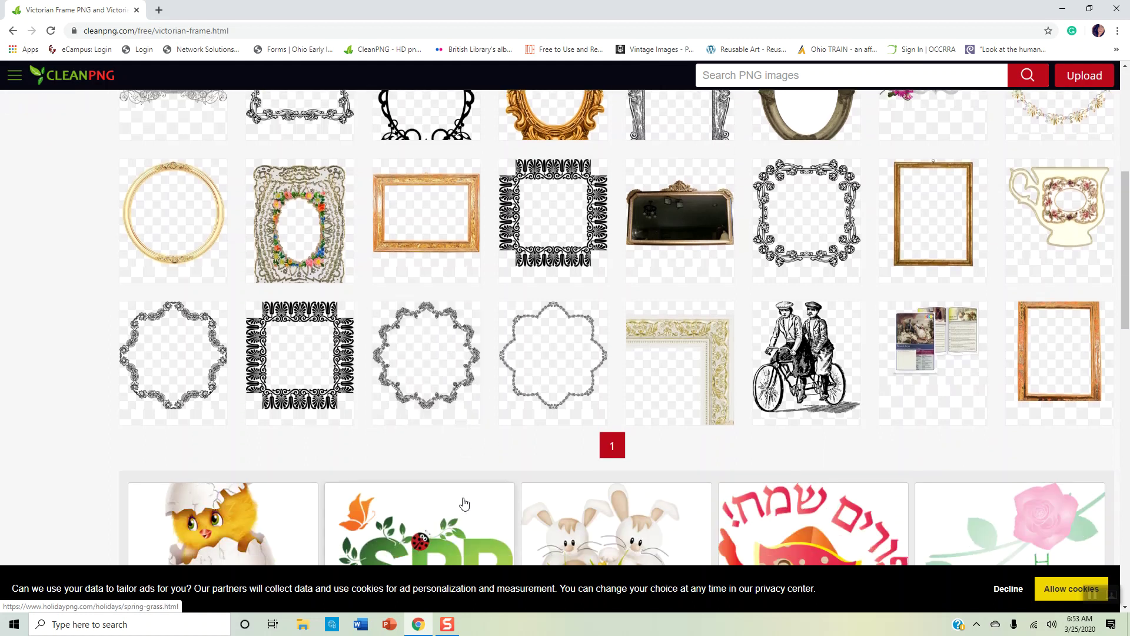
{"action": "scroll", "coordinate": [464, 503], "scroll_direction": "up", "scroll_amount": 3}
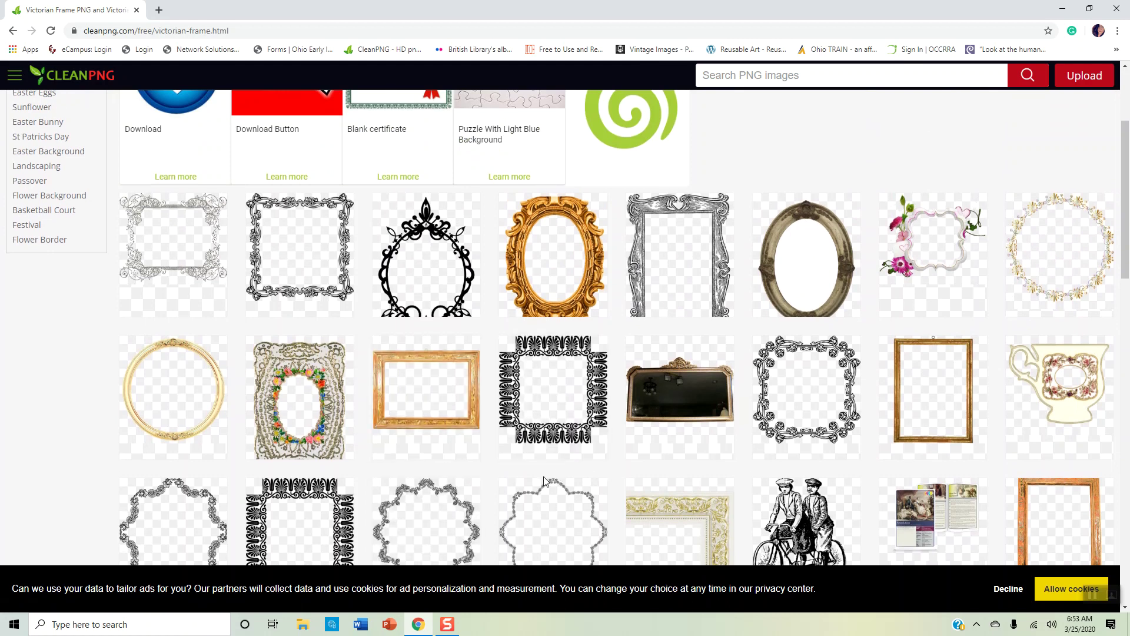
{"action": "scroll", "coordinate": [554, 476], "scroll_direction": "down", "scroll_amount": 2}
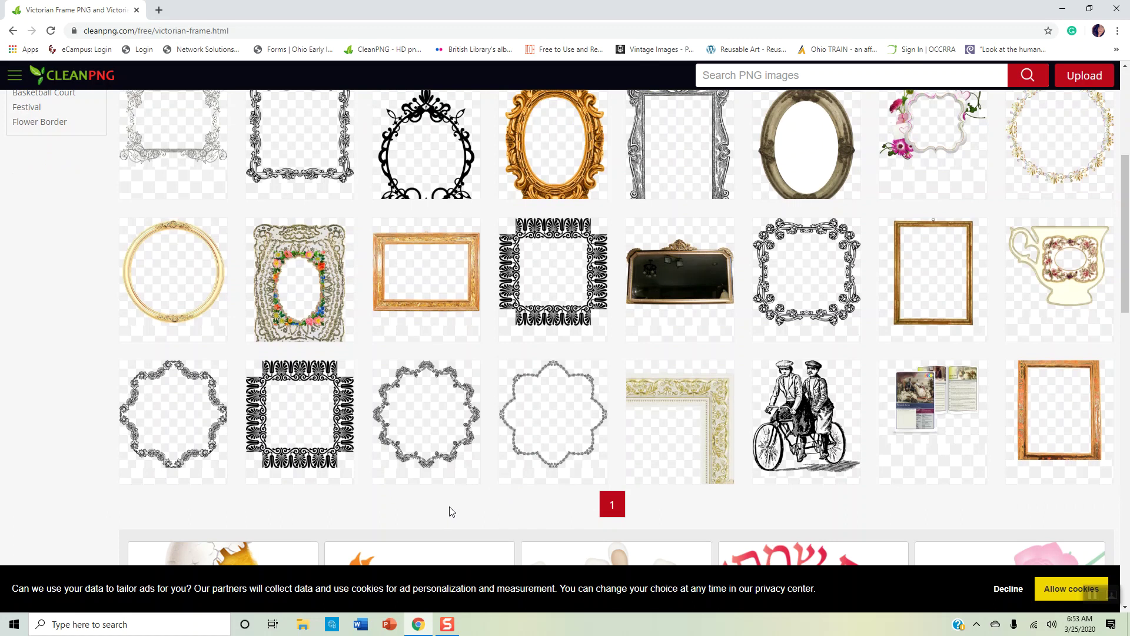
{"action": "scroll", "coordinate": [450, 514], "scroll_direction": "up", "scroll_amount": 2}
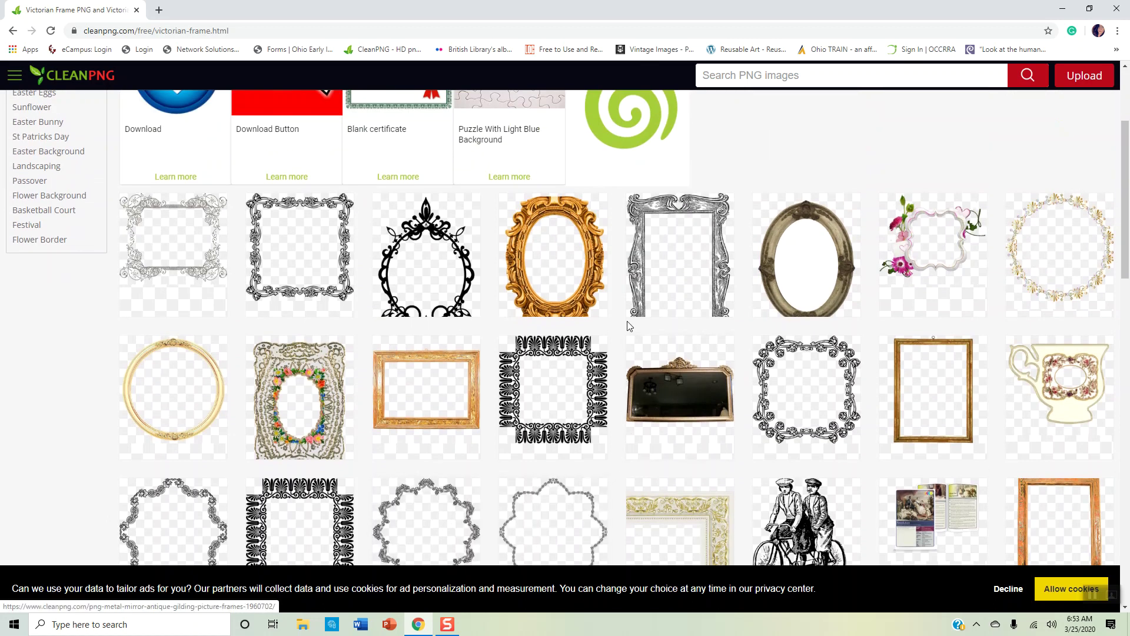
- Open the ornate rectangular Black And White Frame image and download it for free as a PNG
{"action": "left_click", "coordinate": [453, 448]}
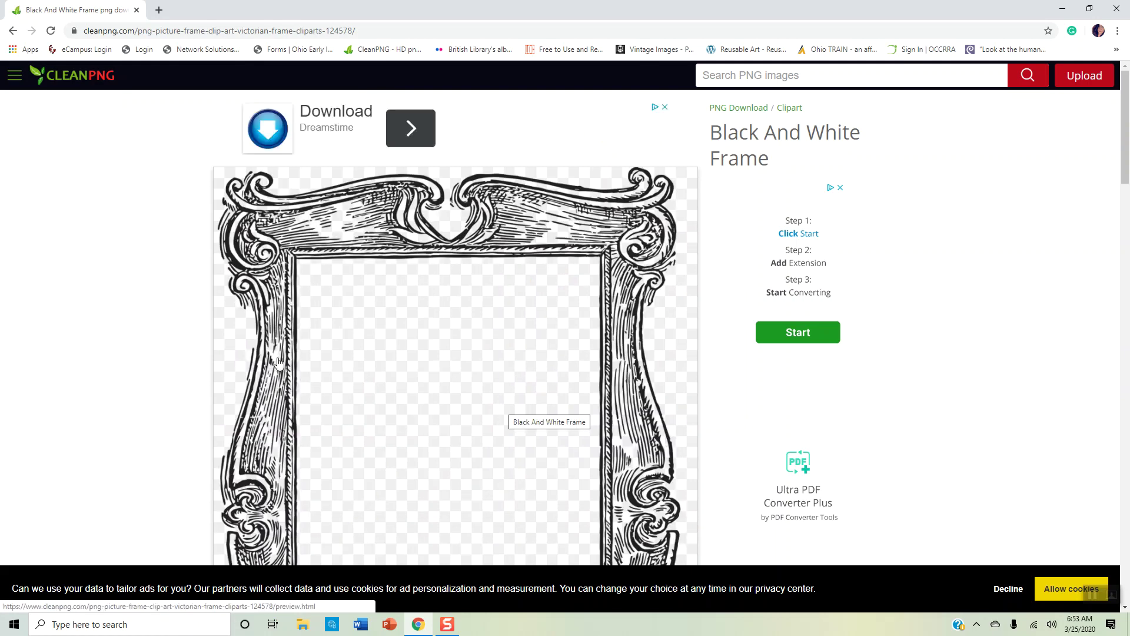
{"action": "scroll", "coordinate": [279, 361], "scroll_direction": "down", "scroll_amount": 8}
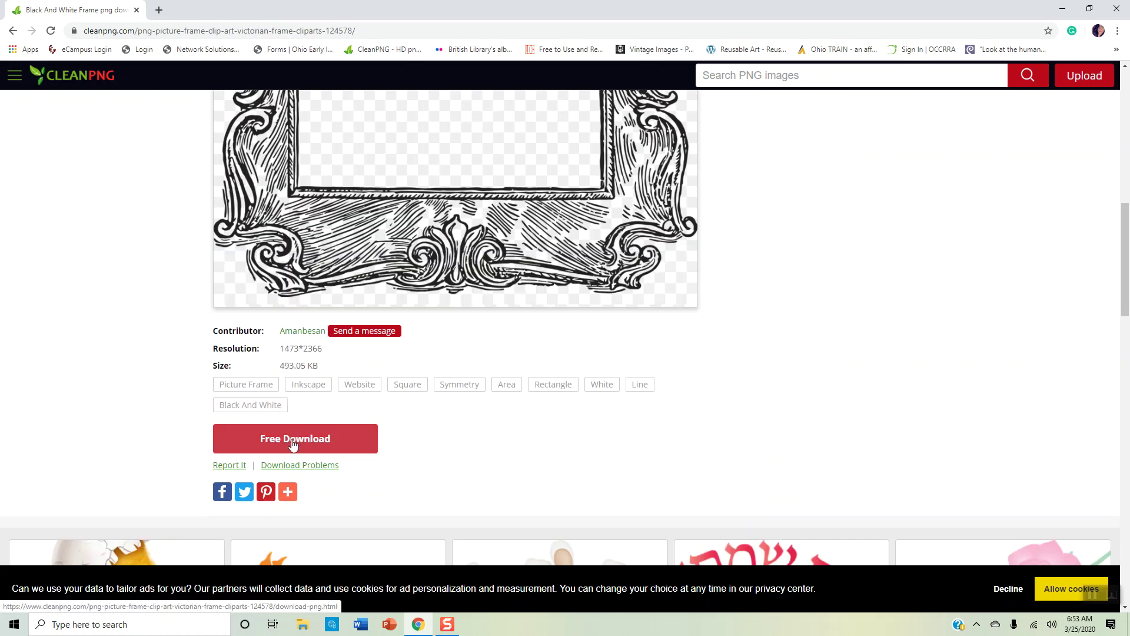
{"action": "left_click", "coordinate": [293, 441]}
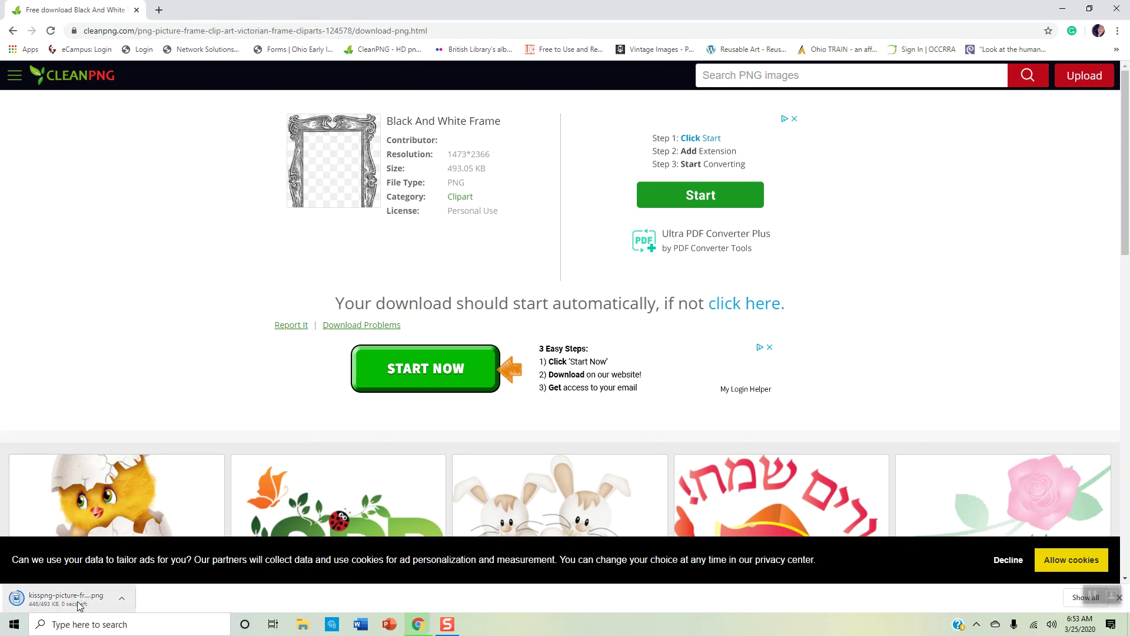
- Minimize the browser and open the Downloads folder in File Explorer to find the downloaded frame PNG
{"action": "left_click", "coordinate": [120, 602]}
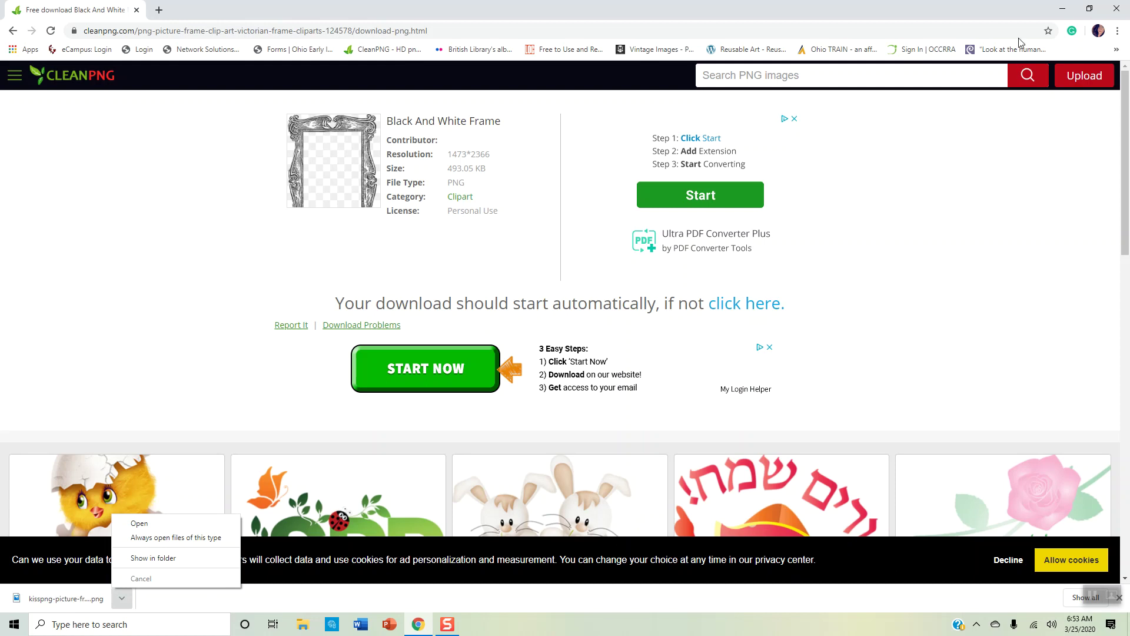
{"action": "left_click", "coordinate": [1066, 10]}
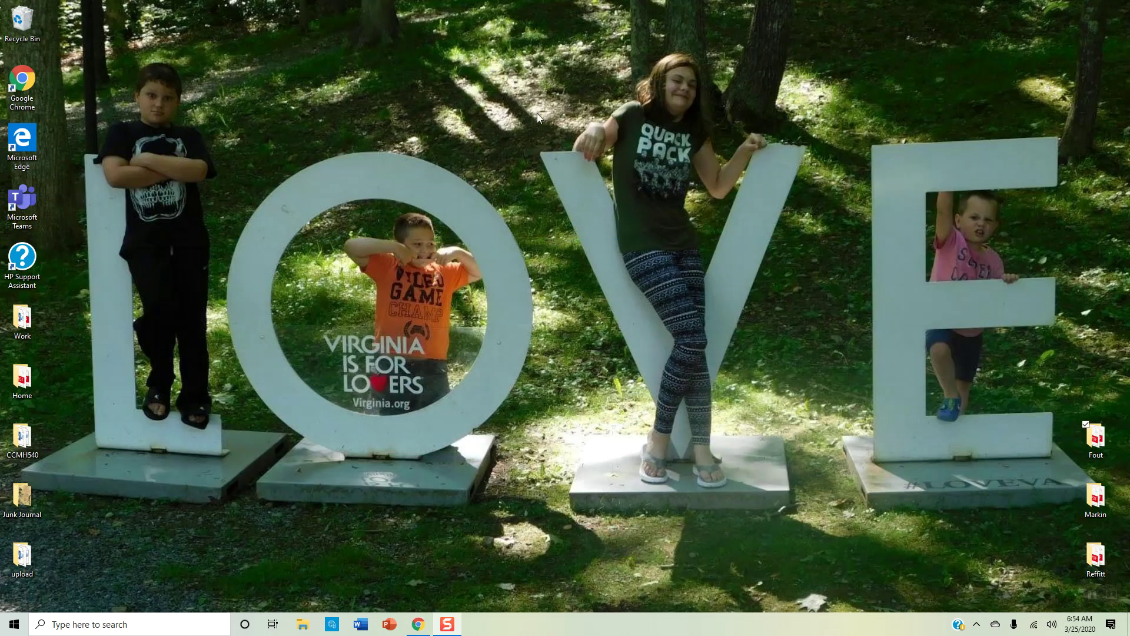
{"action": "left_click", "coordinate": [303, 626]}
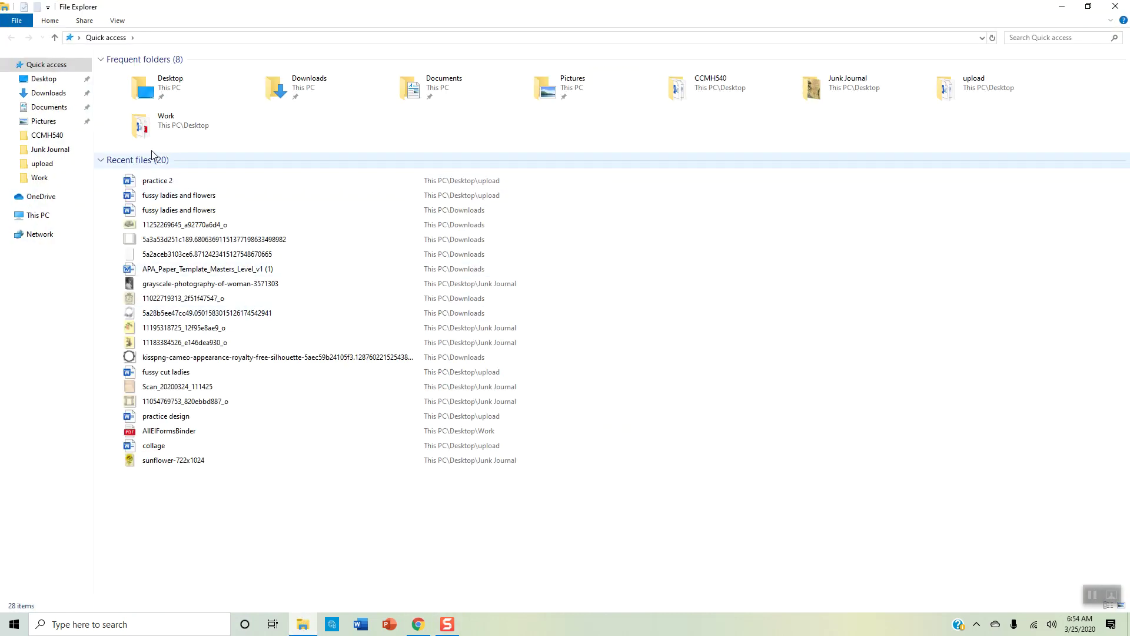
{"action": "left_click", "coordinate": [50, 97]}
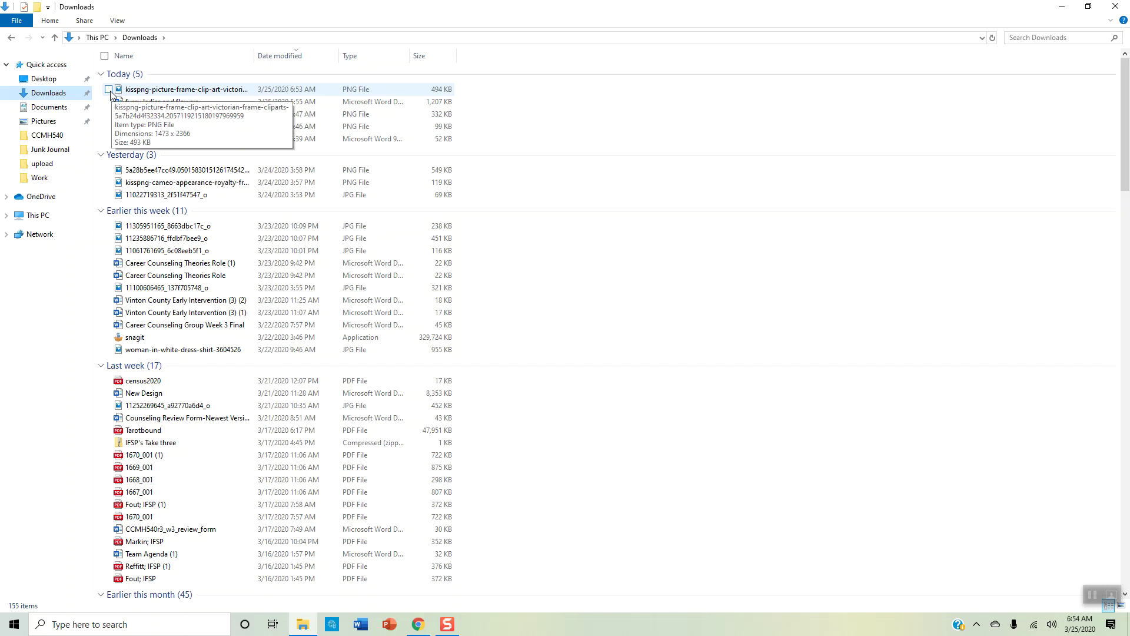
- Move the downloaded kisspng Victorian frame PNG from the Downloads folder into the Junk Journal folder
{"action": "left_click", "coordinate": [116, 93]}
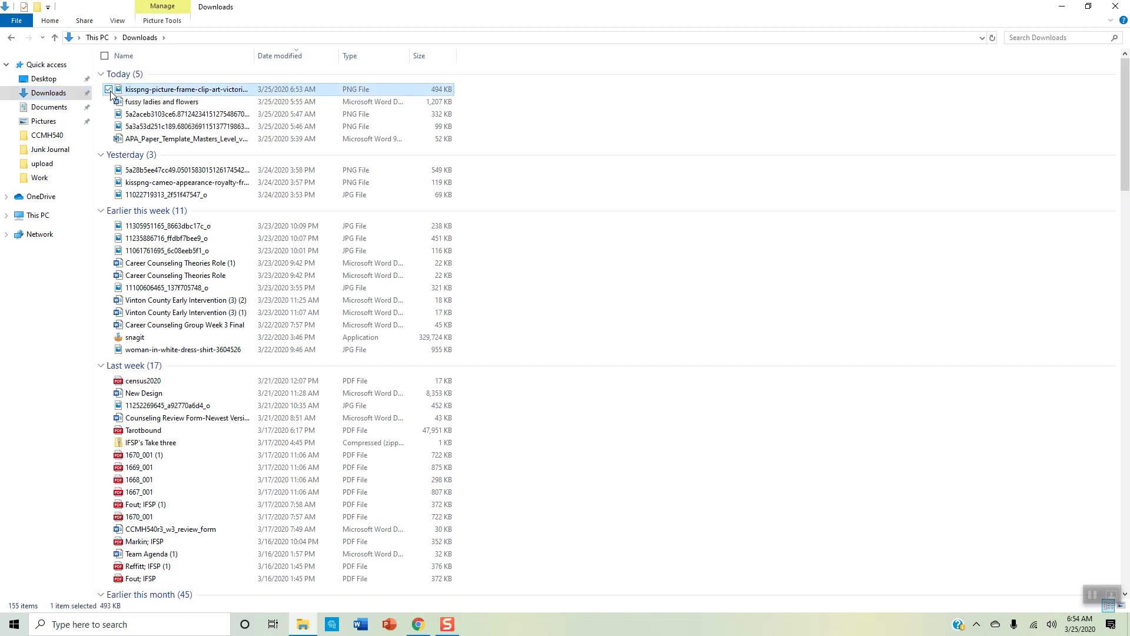
{"action": "right_click", "coordinate": [158, 93]}
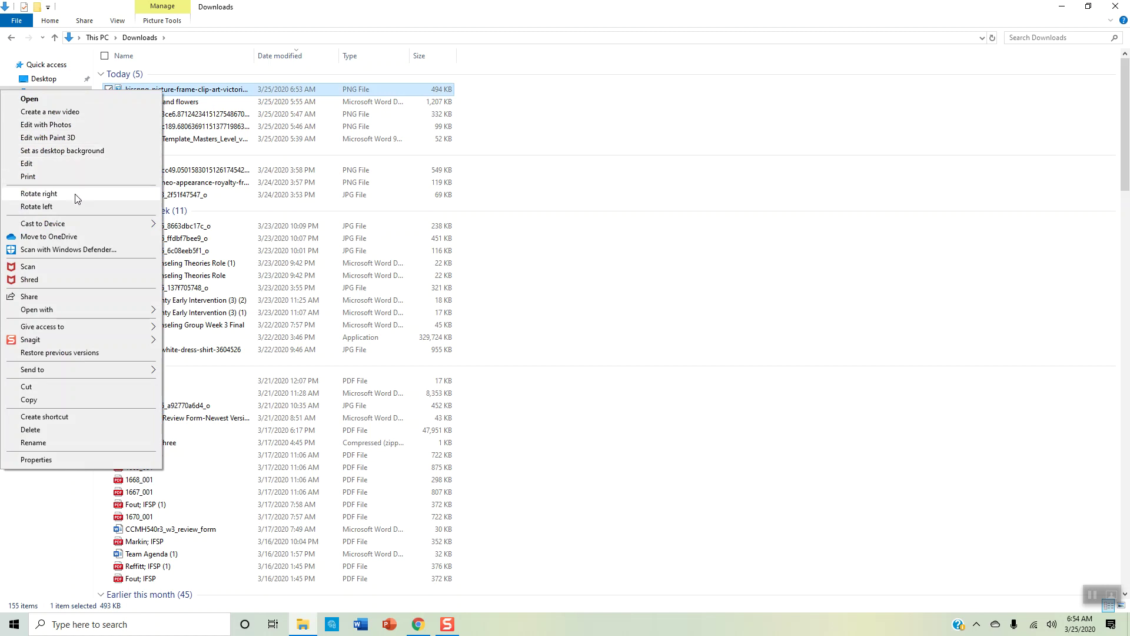
{"action": "left_click", "coordinate": [50, 386]}
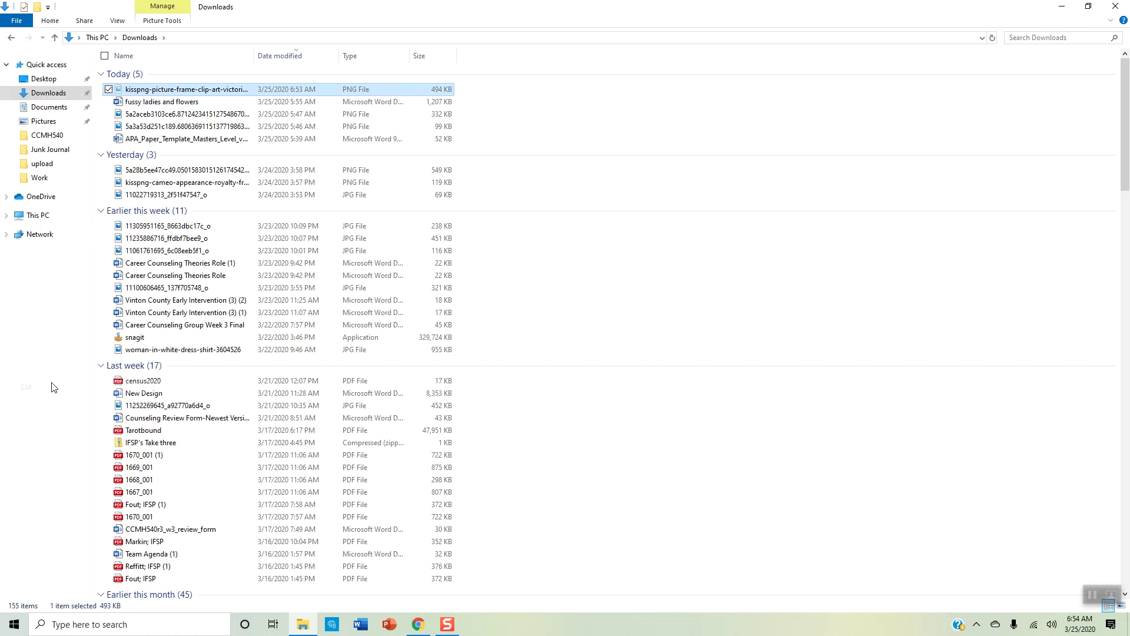
{"action": "left_click", "coordinate": [54, 152]}
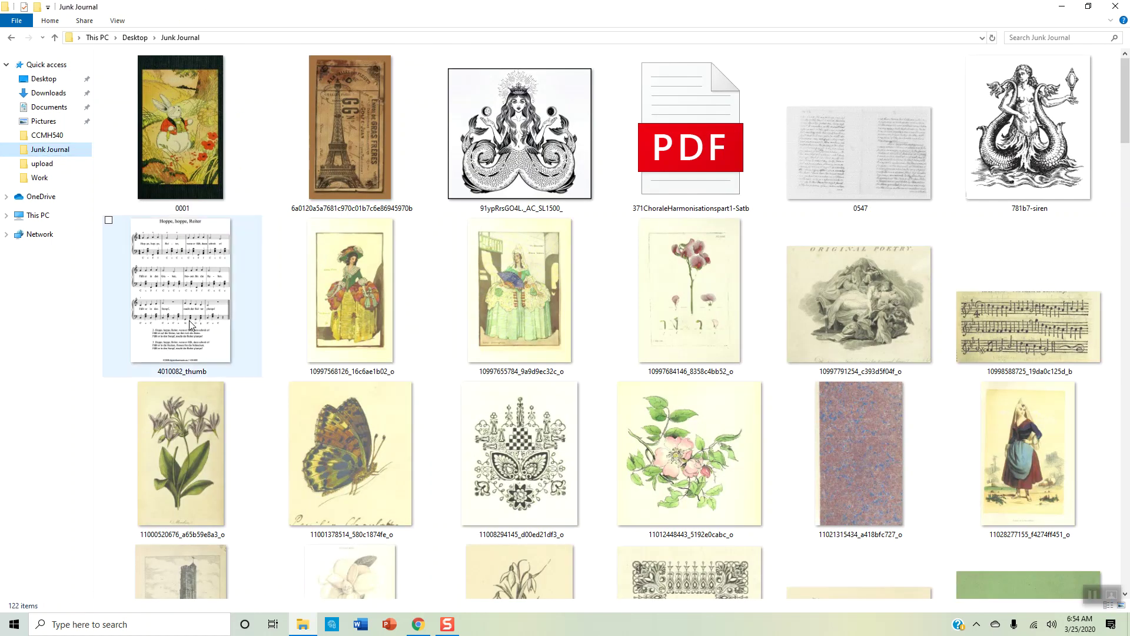
{"action": "right_click", "coordinate": [439, 304]}
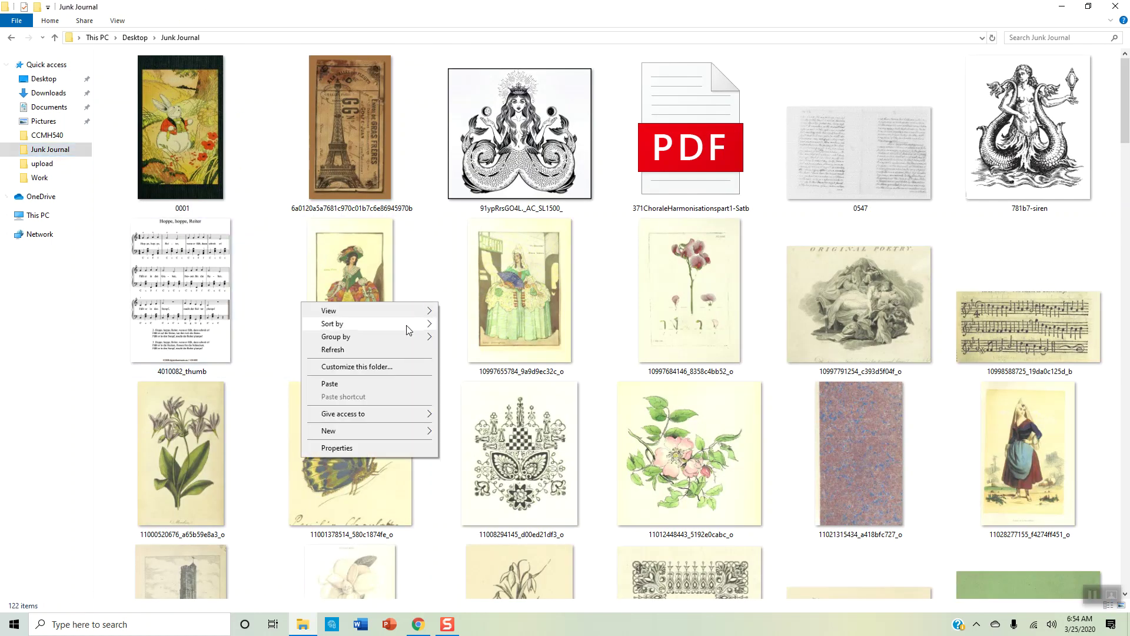
{"action": "left_click", "coordinate": [330, 383]}
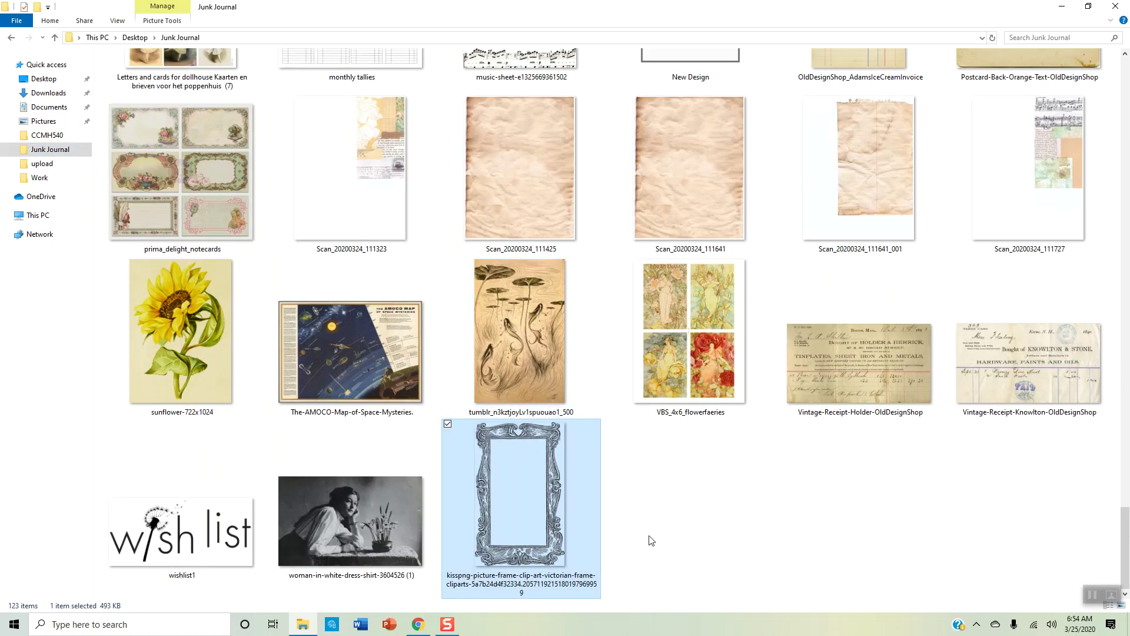
{"action": "left_click", "coordinate": [670, 538]}
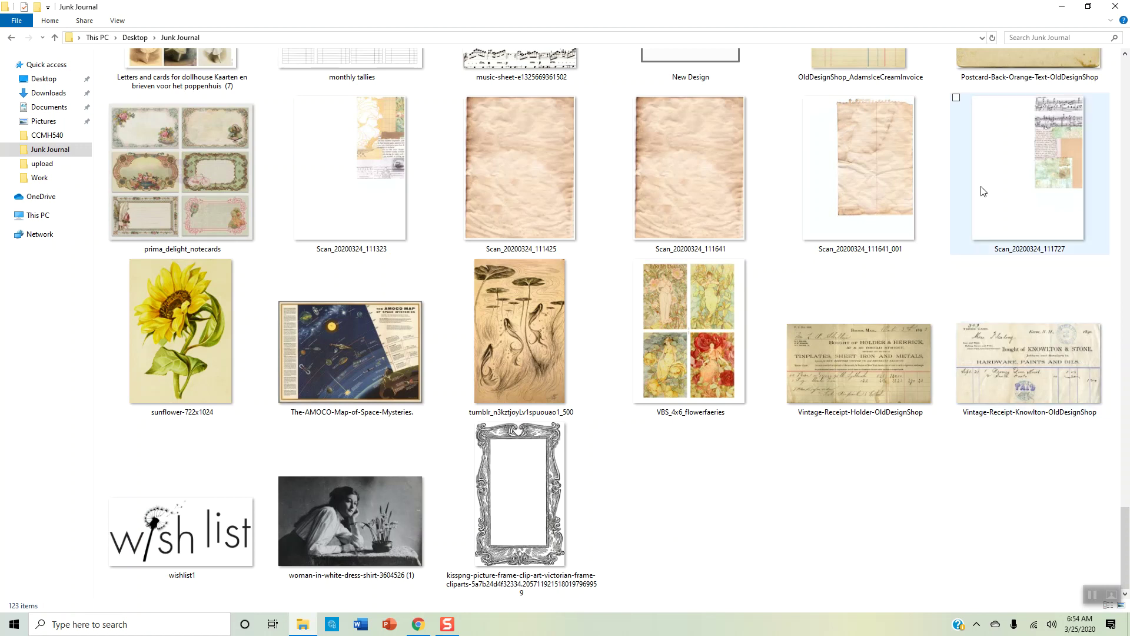
- Minimize File Explorer, switch to Word and create a blank document, dismissing the sign-in notice
{"action": "left_click", "coordinate": [1061, 7]}
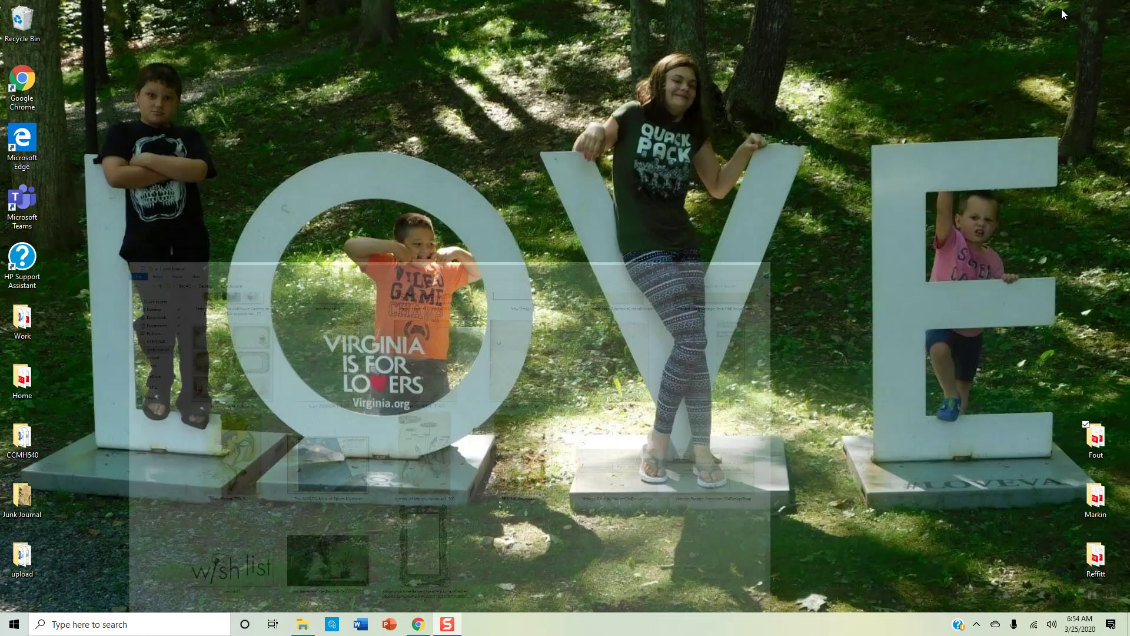
{"action": "left_click", "coordinate": [362, 624]}
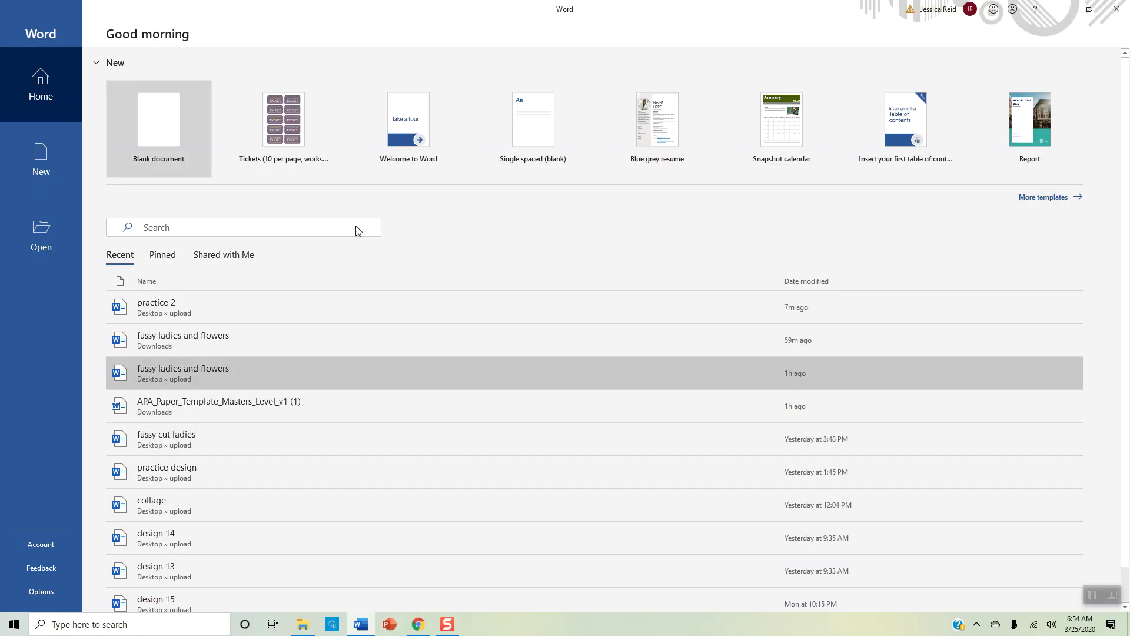
{"action": "left_click", "coordinate": [155, 141]}
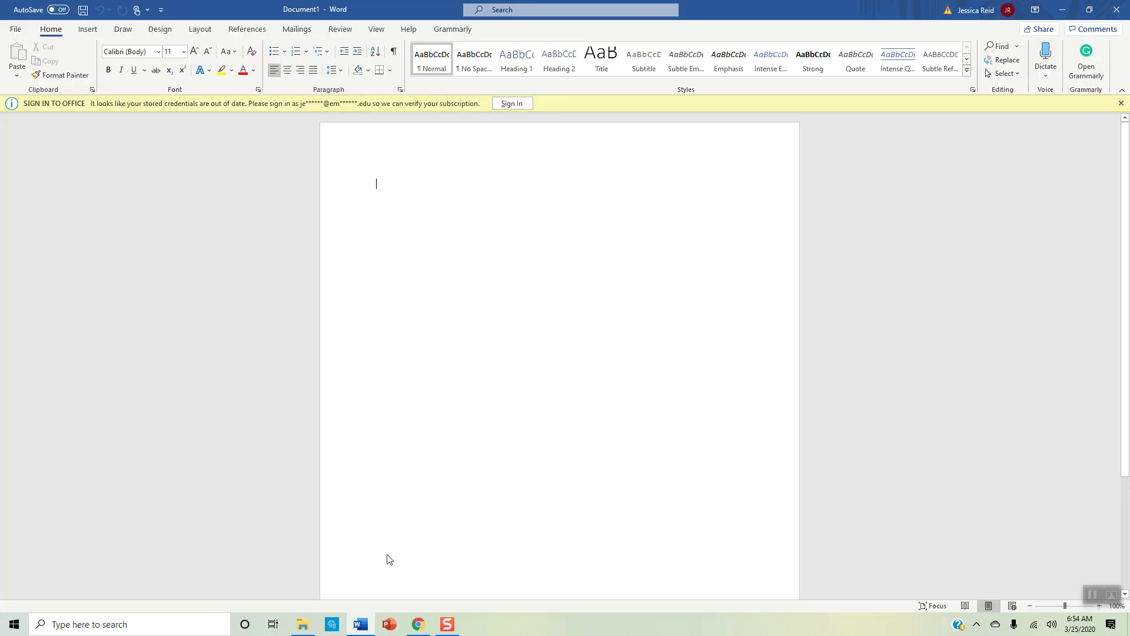
{"action": "left_click", "coordinate": [1121, 103]}
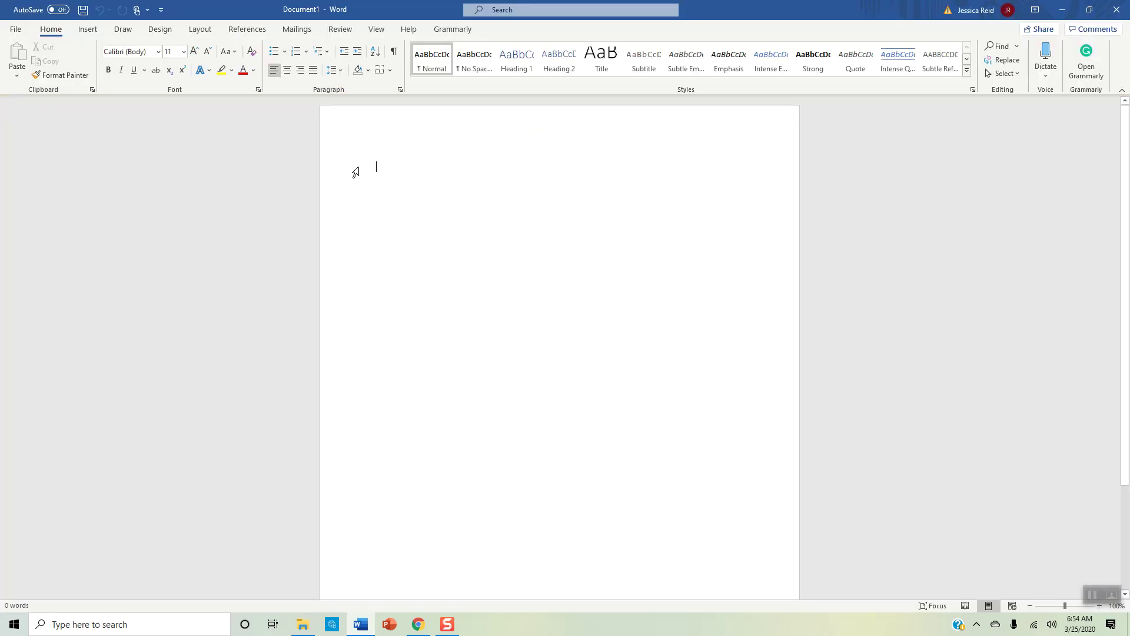
- Set all page margins to 0" with the last custom setting and change the page orientation to landscape
{"action": "left_click", "coordinate": [205, 33]}
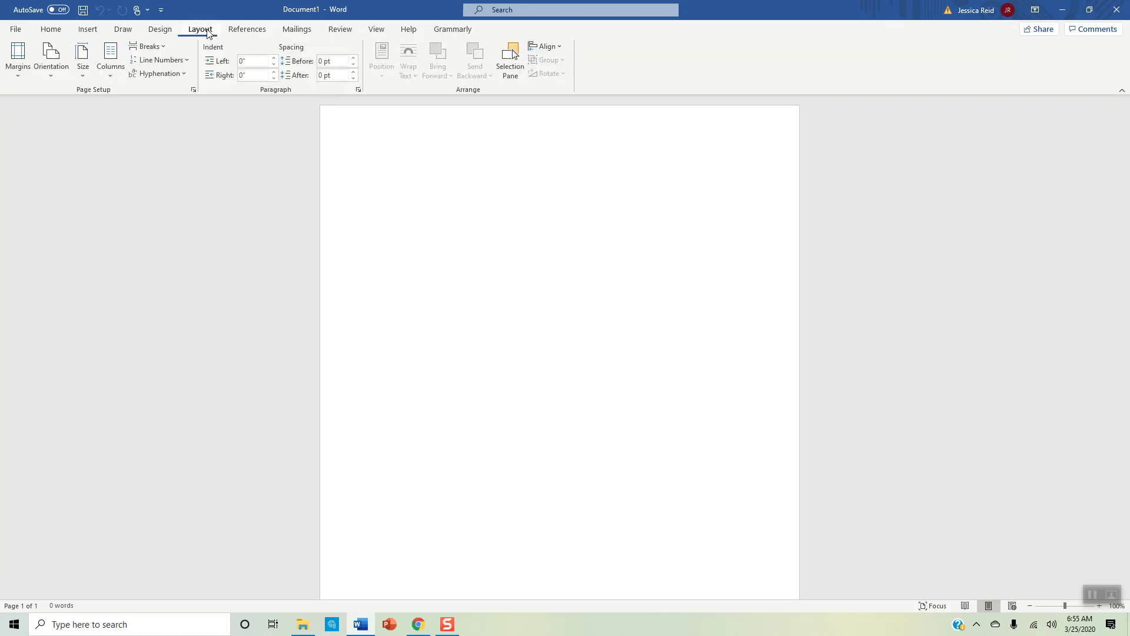
{"action": "left_click", "coordinate": [20, 75]}
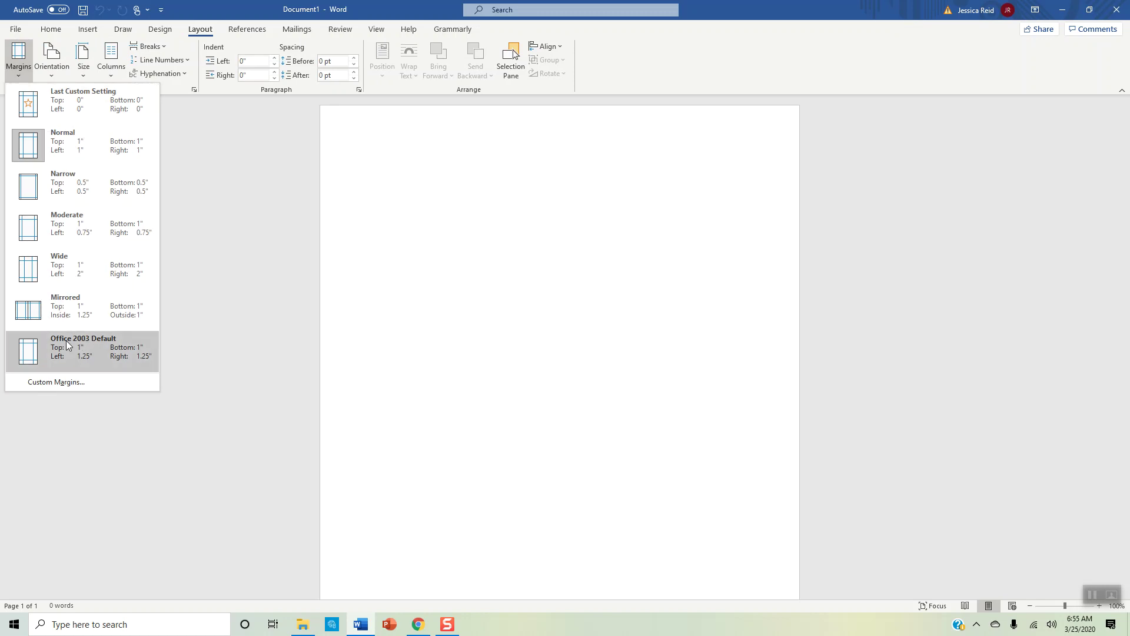
{"action": "left_click", "coordinate": [68, 101]}
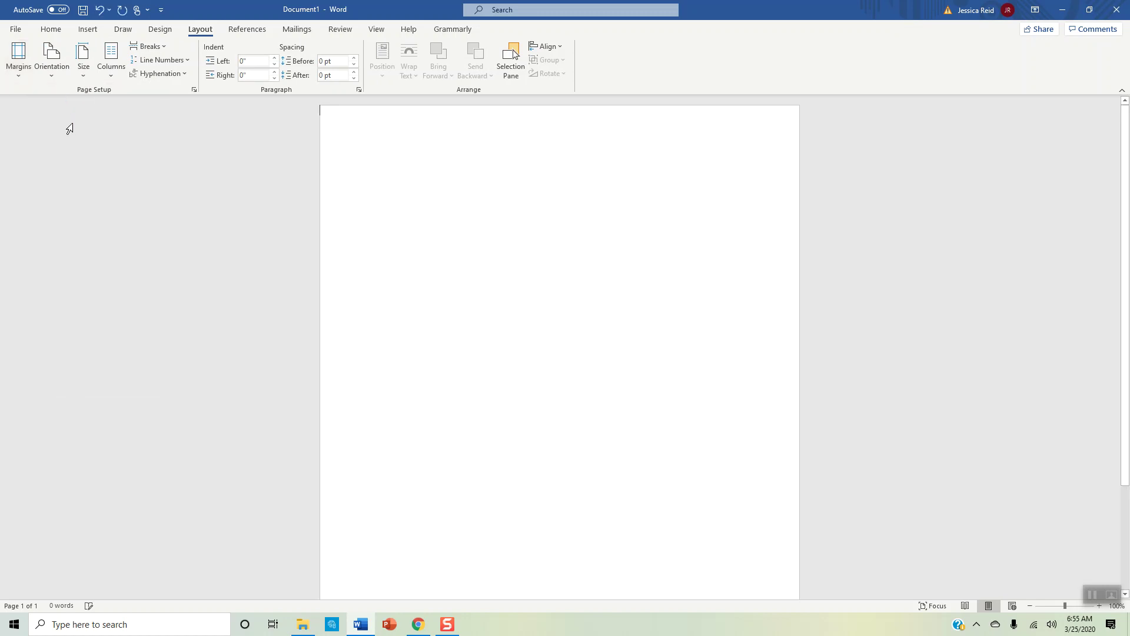
{"action": "left_click", "coordinate": [59, 72]}
{"action": "left_click", "coordinate": [75, 128]}
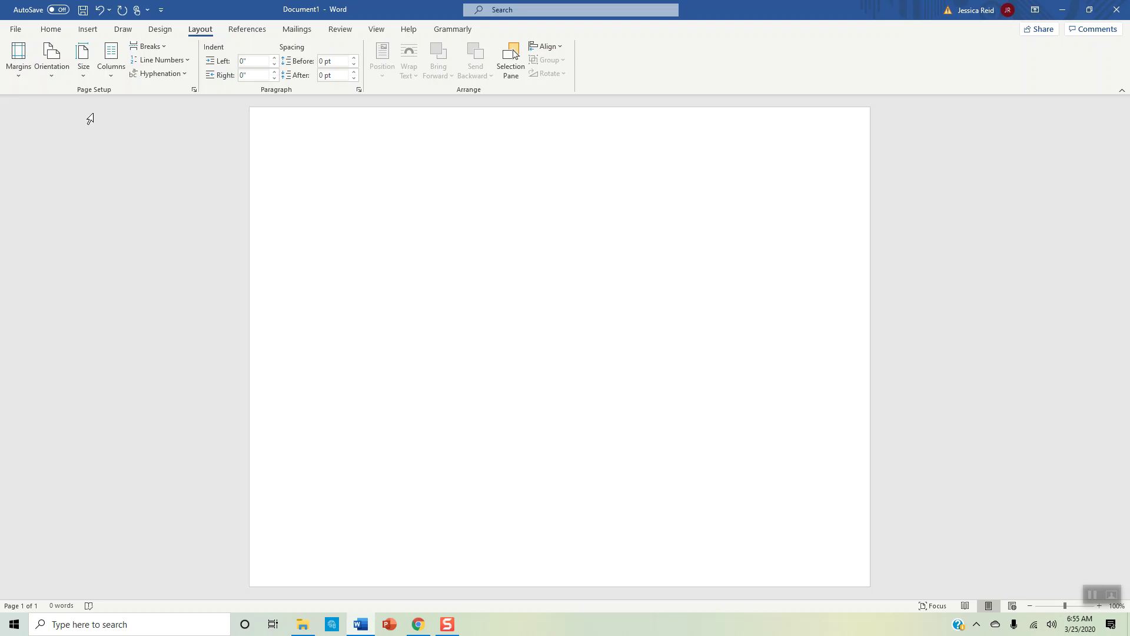
- Insert the kisspng Victorian frame picture from the Junk Journal folder into the document
{"action": "left_click", "coordinate": [93, 35]}
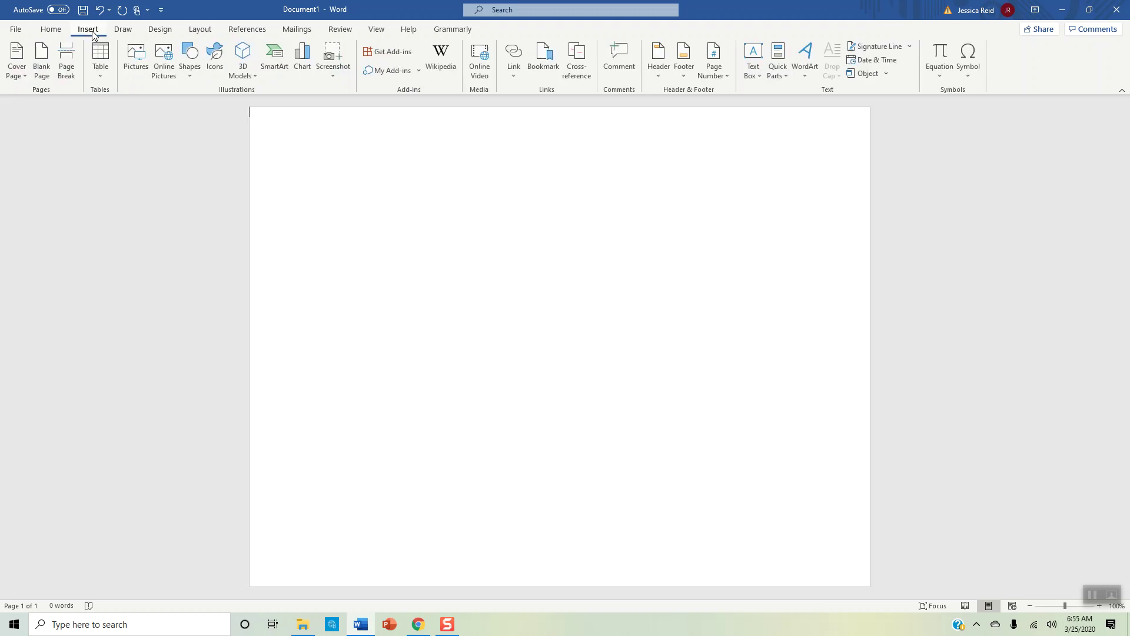
{"action": "left_click", "coordinate": [143, 55]}
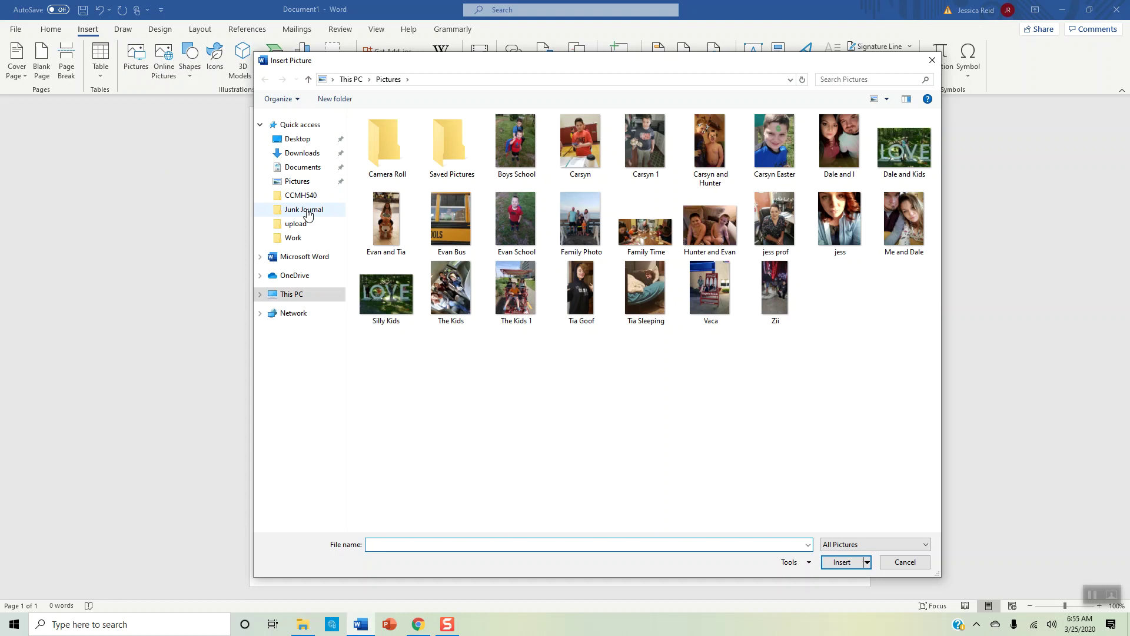
{"action": "left_click", "coordinate": [303, 210]}
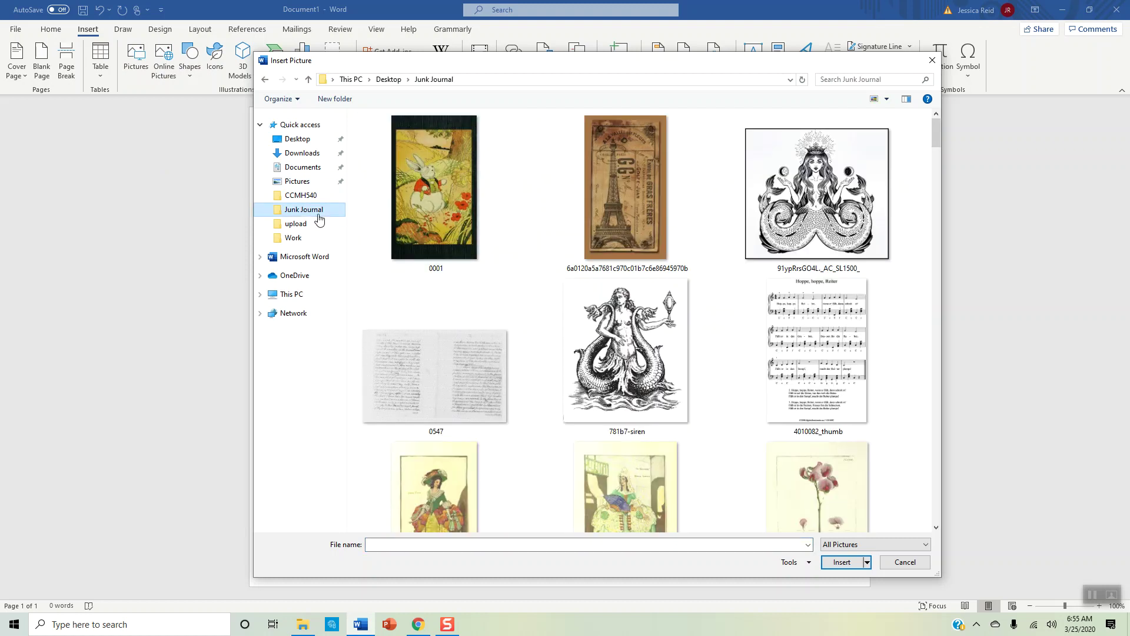
{"action": "scroll", "coordinate": [571, 389], "scroll_direction": "down", "scroll_amount": 1}
{"action": "scroll", "coordinate": [572, 389], "scroll_direction": "down", "scroll_amount": 20}
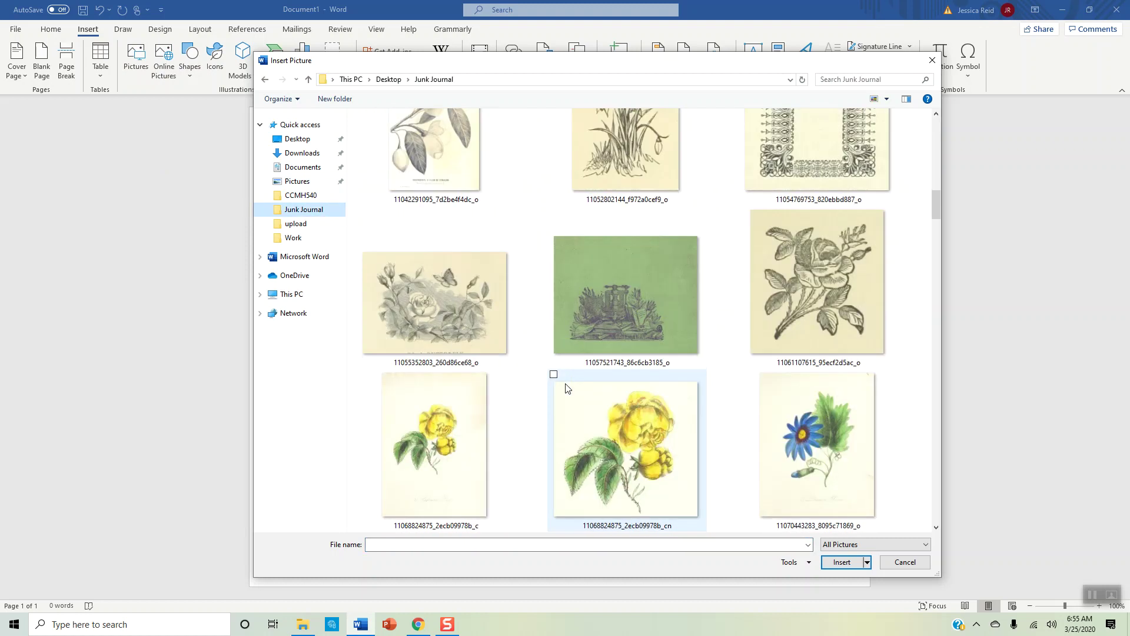
{"action": "scroll", "coordinate": [566, 389], "scroll_direction": "down", "scroll_amount": 20}
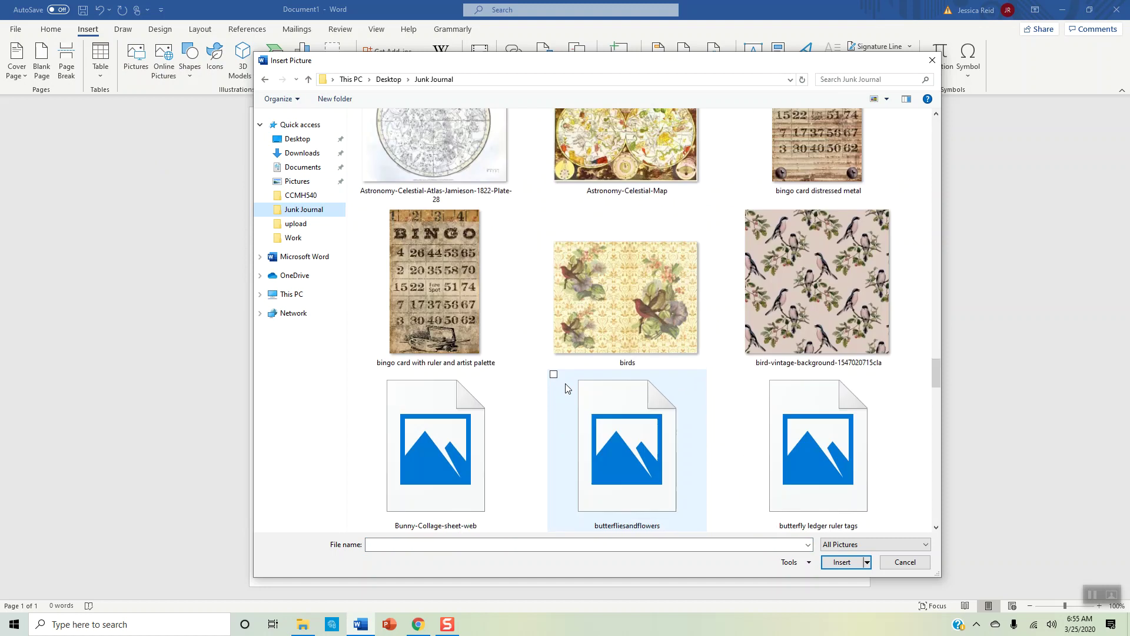
{"action": "scroll", "coordinate": [566, 389], "scroll_direction": "down", "scroll_amount": 10}
{"action": "scroll", "coordinate": [565, 389], "scroll_direction": "up", "scroll_amount": 9}
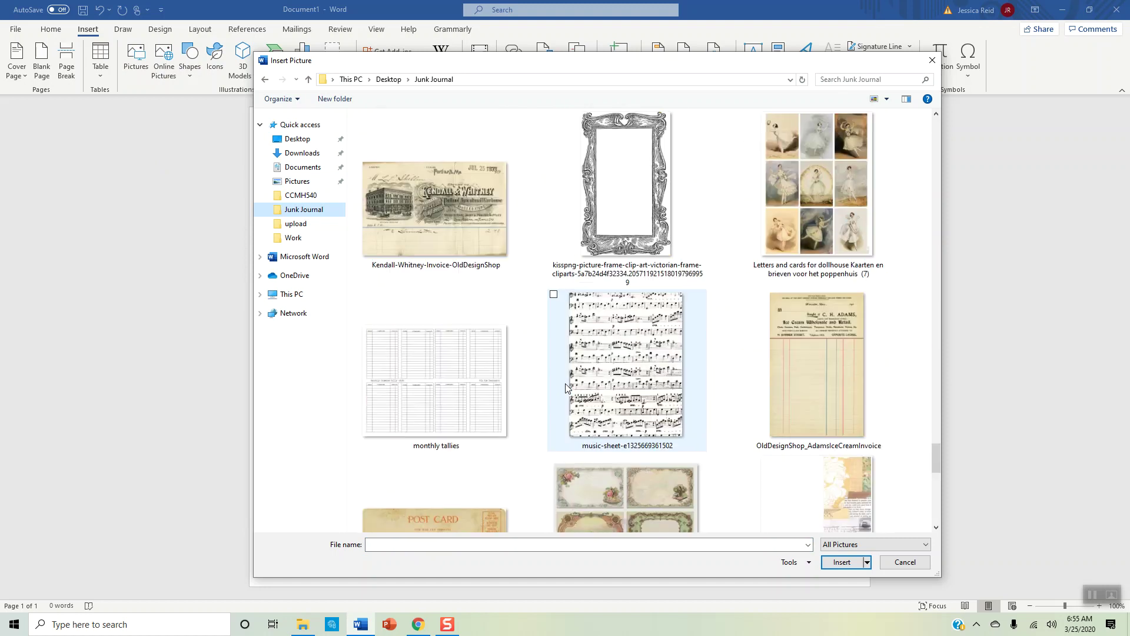
{"action": "left_click", "coordinate": [676, 266]}
{"action": "left_click", "coordinate": [842, 561]}
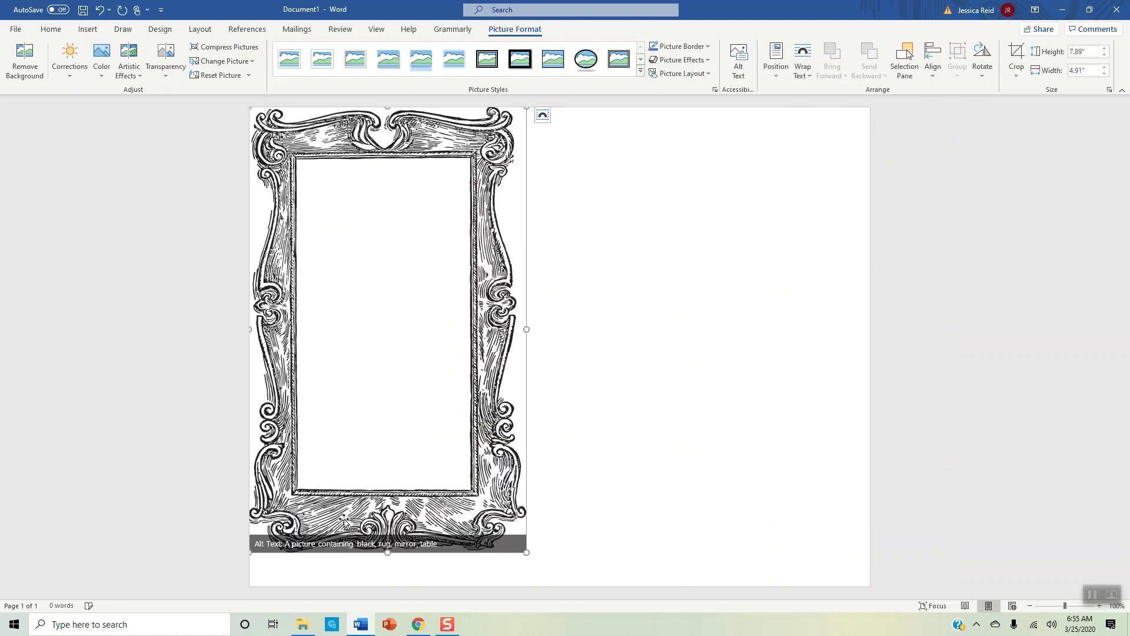
- Set the frame picture's text wrapping to In Front of Text and move it toward the middle of the page
{"action": "left_click_drag", "start_coordinate": [330, 145], "coordinate": [441, 190]}
{"action": "left_click_drag", "start_coordinate": [352, 126], "coordinate": [454, 321]}
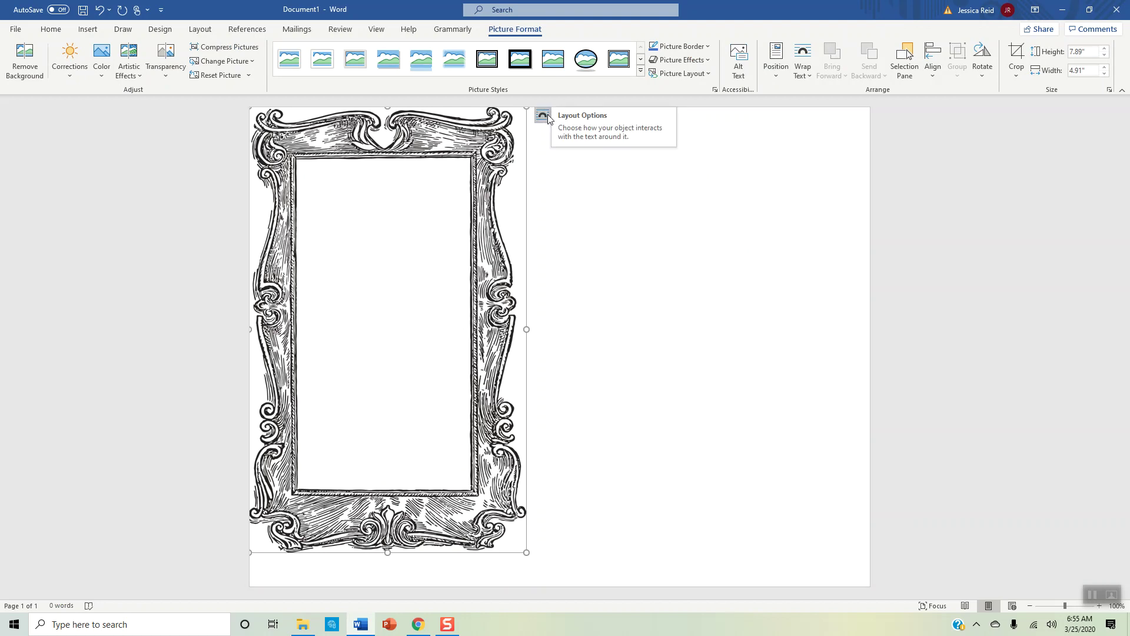
{"action": "left_click", "coordinate": [543, 119]}
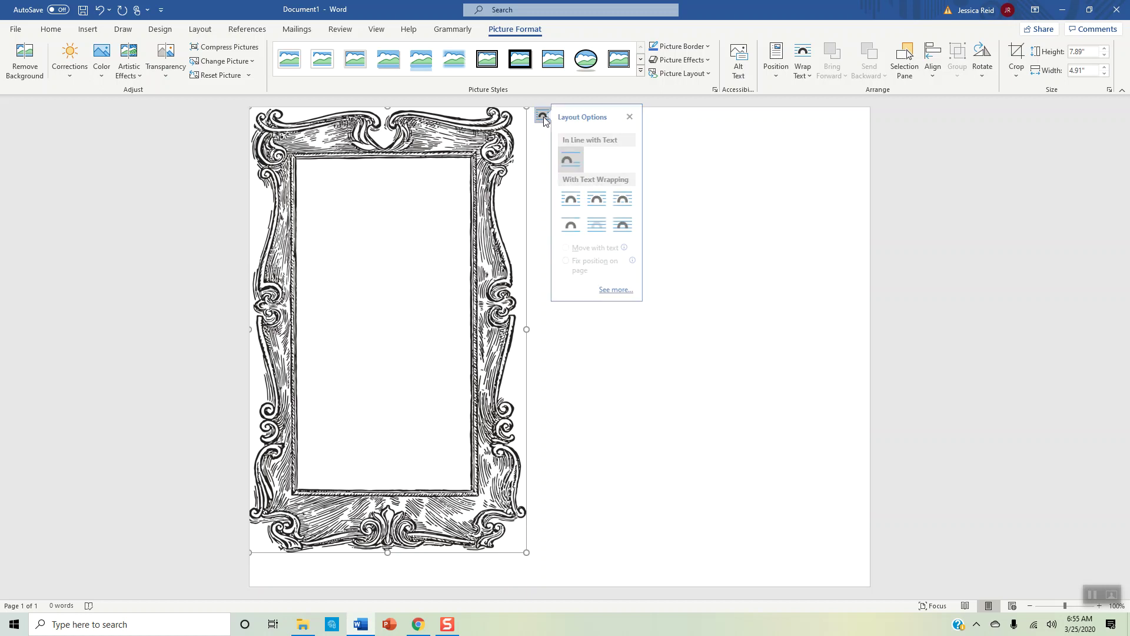
{"action": "left_click", "coordinate": [630, 225]}
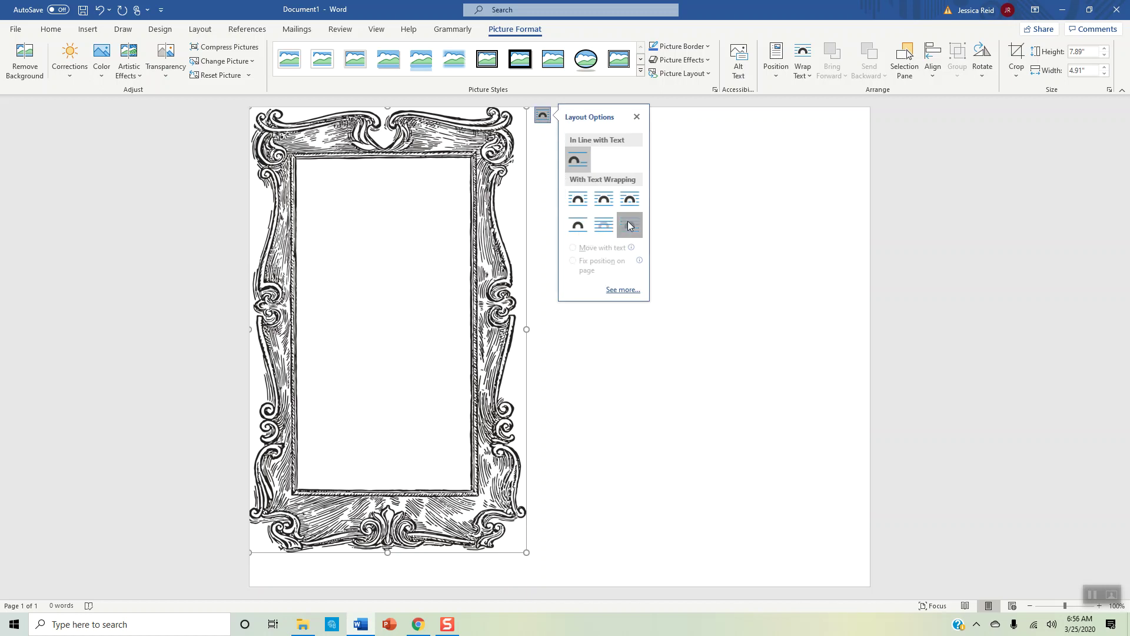
{"action": "left_click", "coordinate": [620, 399]}
{"action": "left_click_drag", "start_coordinate": [437, 141], "coordinate": [638, 159]}
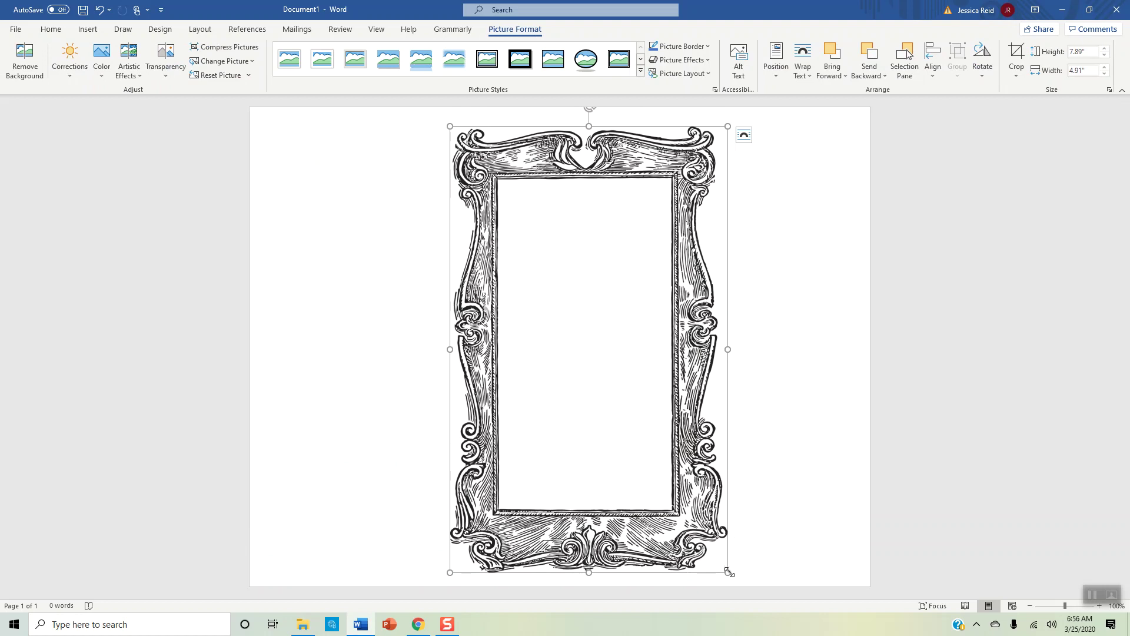
- Resize the frame to about 4.37" high and 3.04" wide, and place it in the page's upper-left corner
{"action": "left_click_drag", "start_coordinate": [730, 573], "coordinate": [609, 382]}
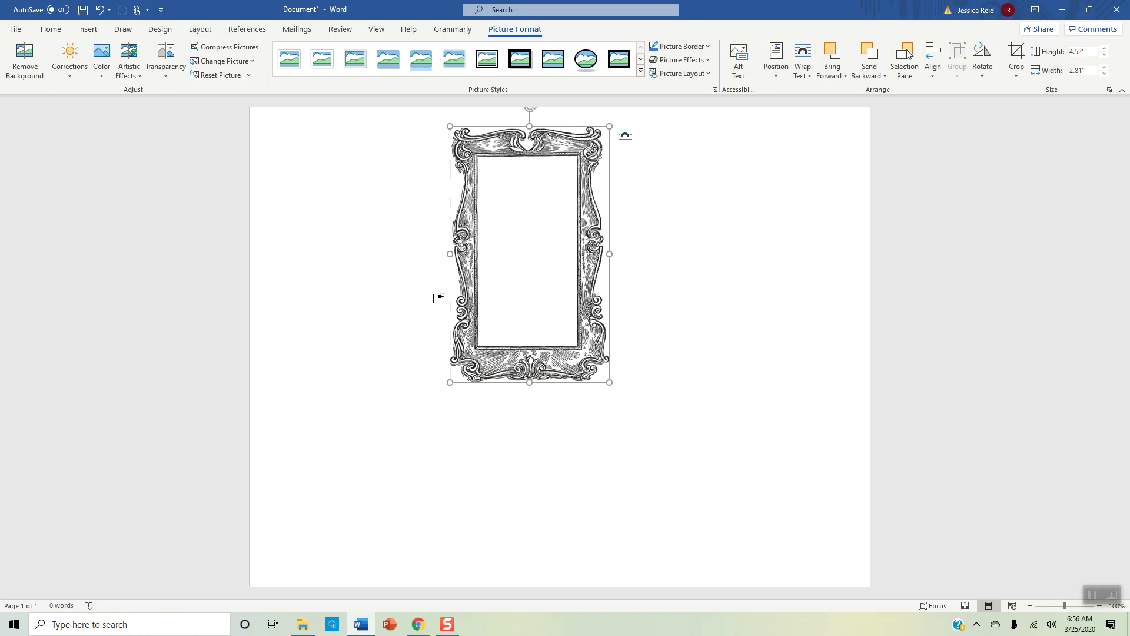
{"action": "left_click_drag", "start_coordinate": [609, 383], "coordinate": [636, 407]}
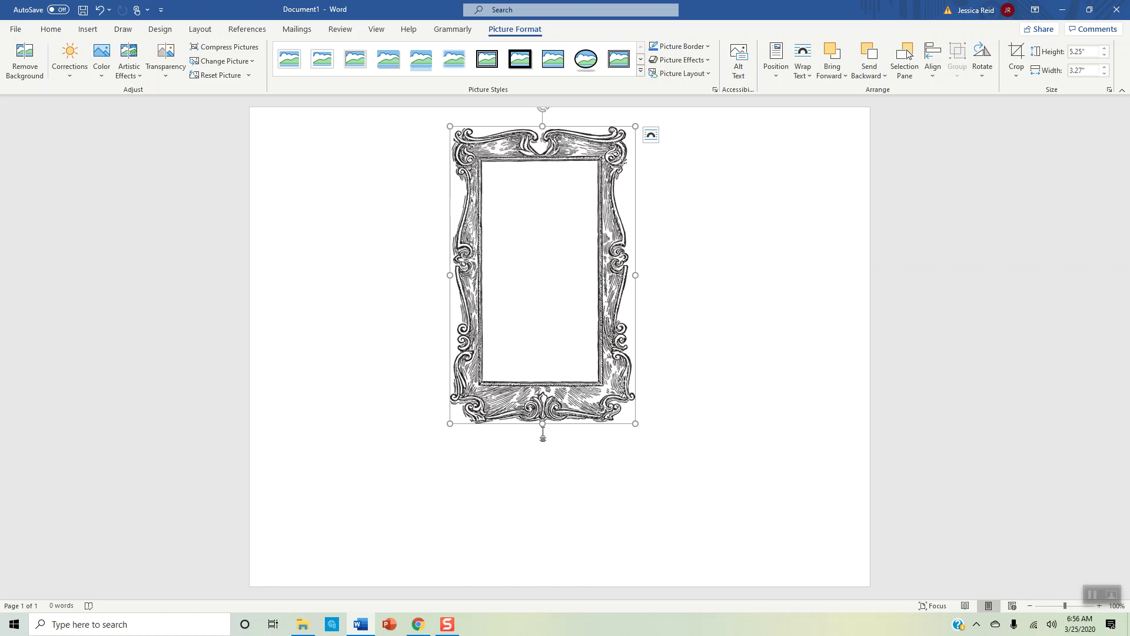
{"action": "left_click_drag", "start_coordinate": [636, 277], "coordinate": [597, 276]}
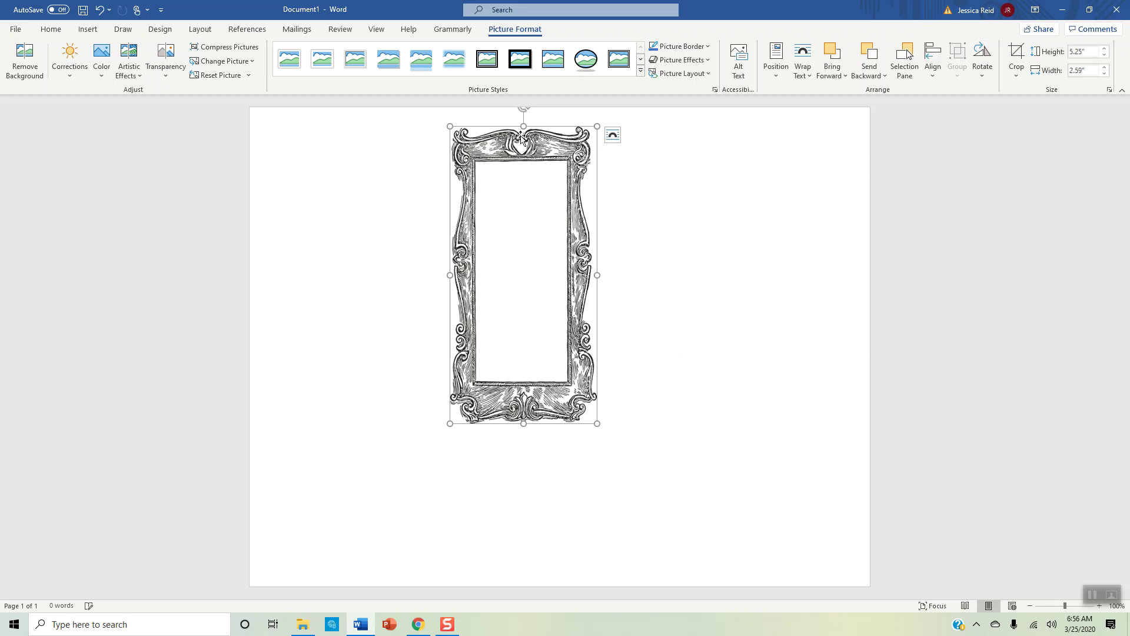
{"action": "left_click_drag", "start_coordinate": [520, 145], "coordinate": [525, 172]}
{"action": "left_click_drag", "start_coordinate": [597, 298], "coordinate": [625, 298]}
{"action": "left_click_drag", "start_coordinate": [627, 170], "coordinate": [621, 245]}
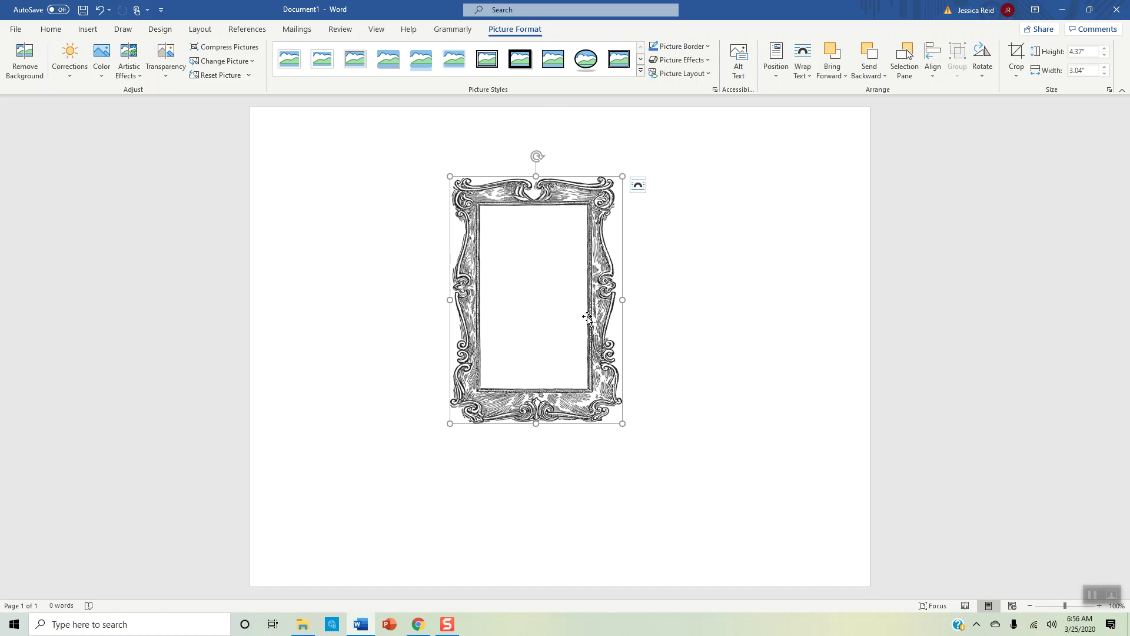
{"action": "left_click_drag", "start_coordinate": [557, 308], "coordinate": [421, 256]}
{"action": "left_click", "coordinate": [521, 400]}
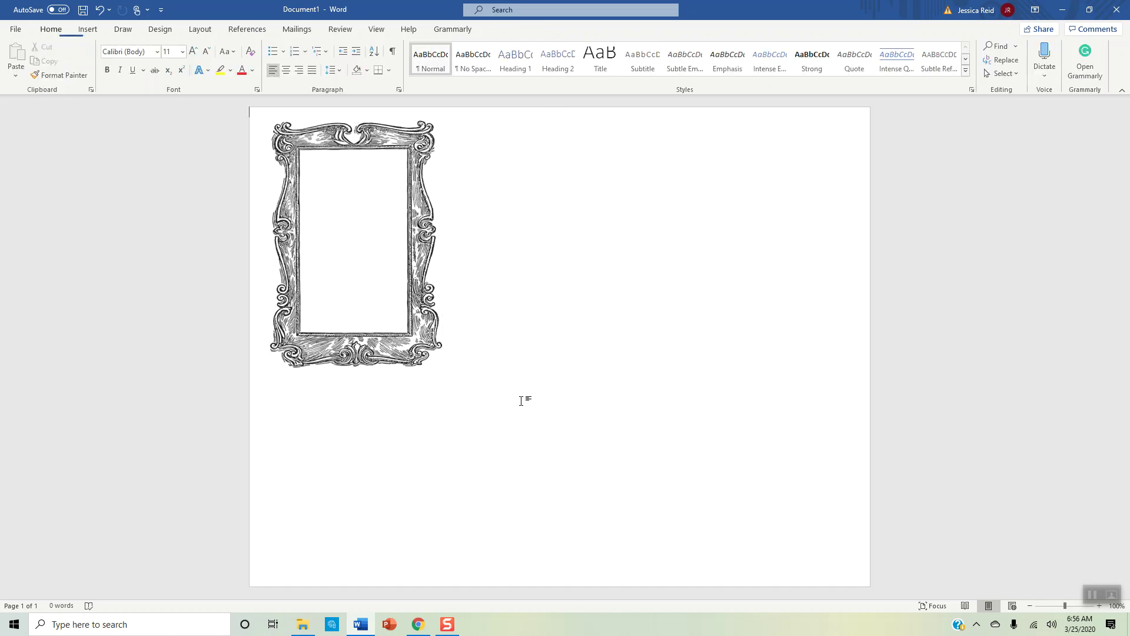
- Insert the picture grayscale-photography-of-woman-3571303 from the Junk Journal folder into the document
{"action": "left_click", "coordinate": [87, 29]}
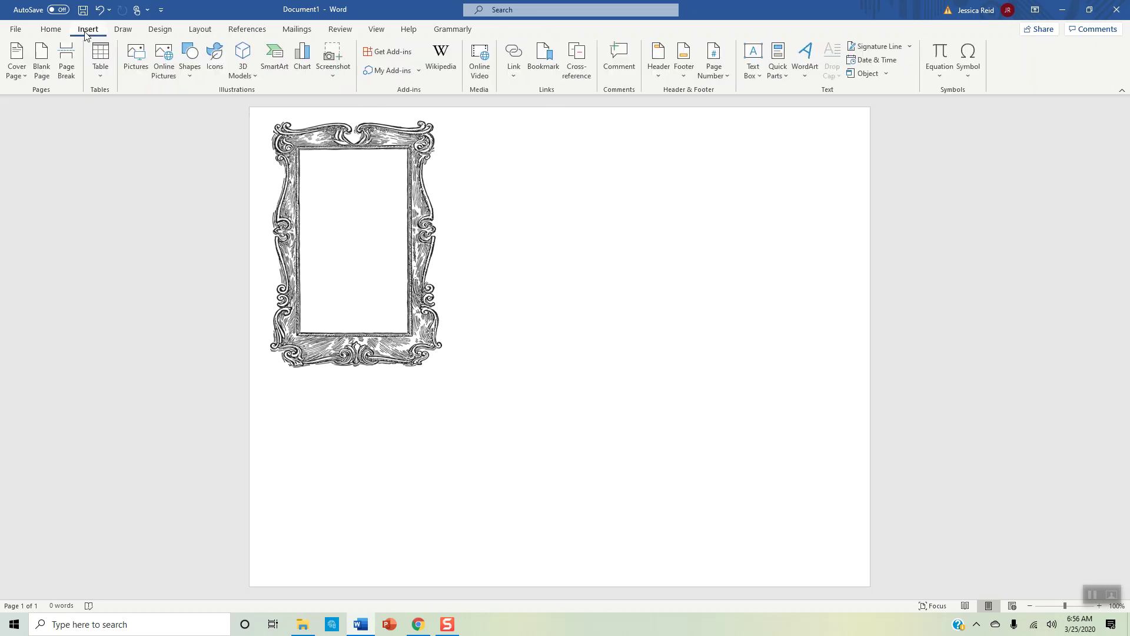
{"action": "left_click", "coordinate": [131, 70]}
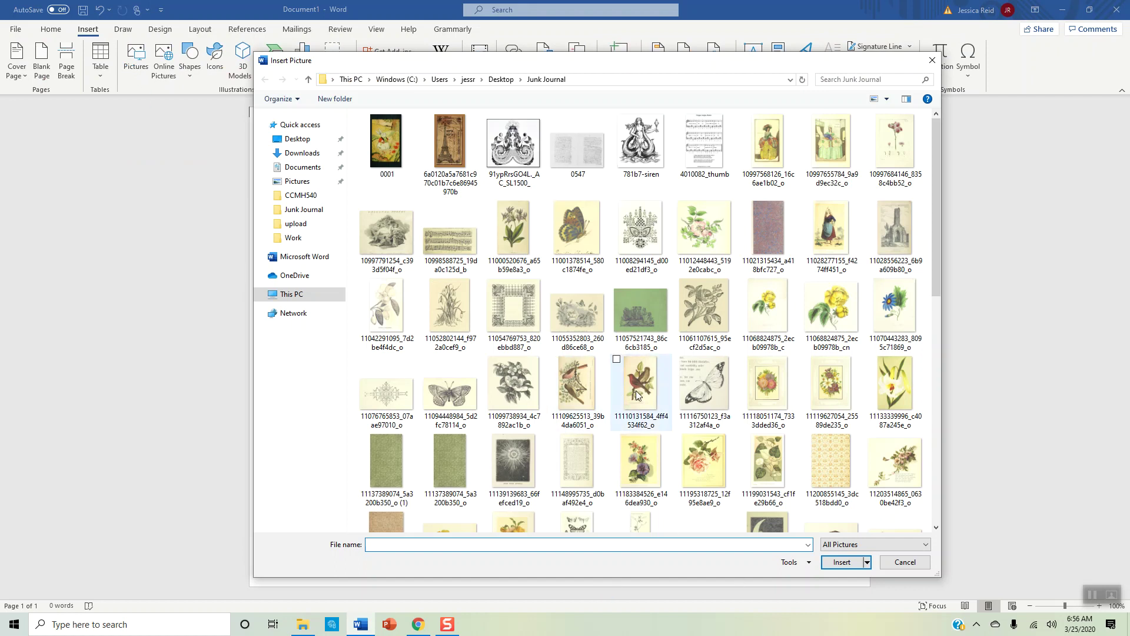
{"action": "scroll", "coordinate": [637, 395], "scroll_direction": "down", "scroll_amount": 10}
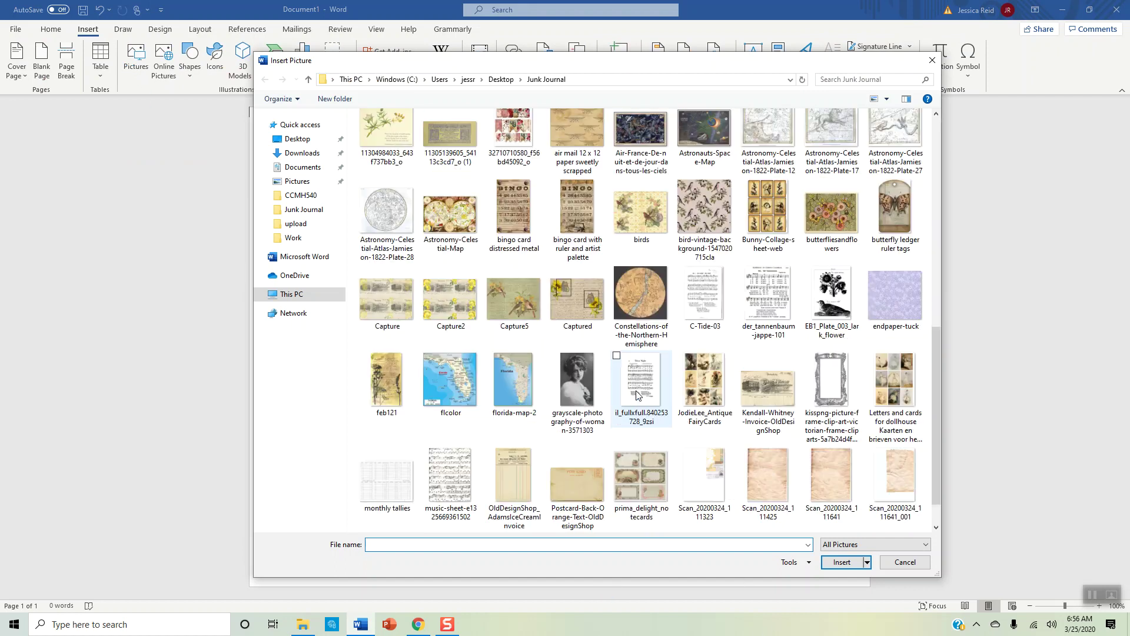
{"action": "left_click", "coordinate": [588, 377]}
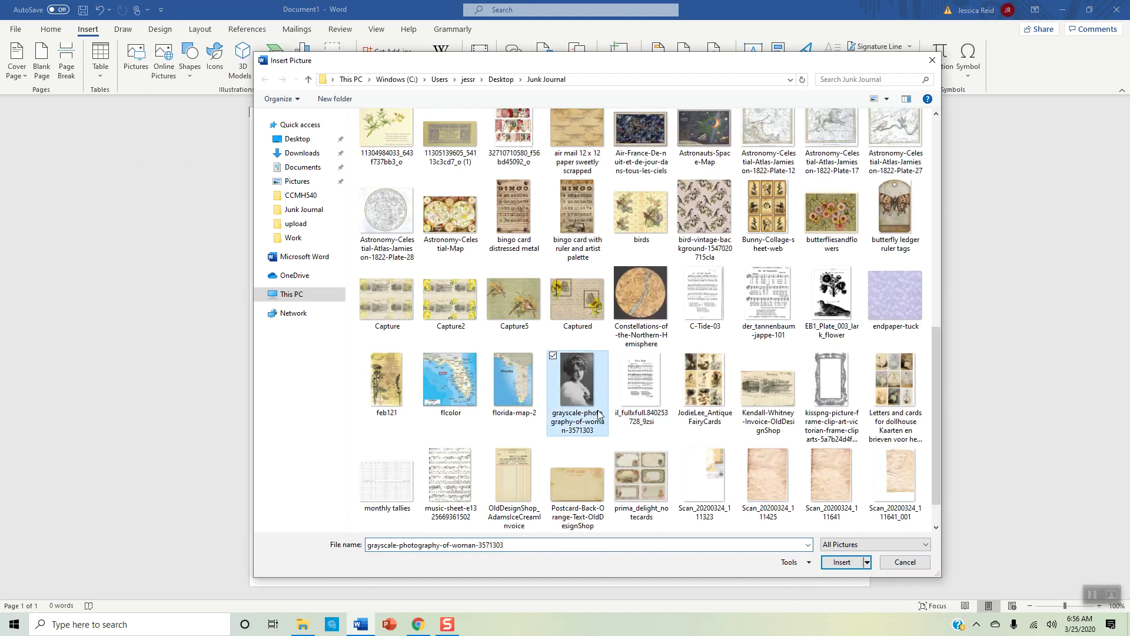
{"action": "left_click", "coordinate": [844, 562]}
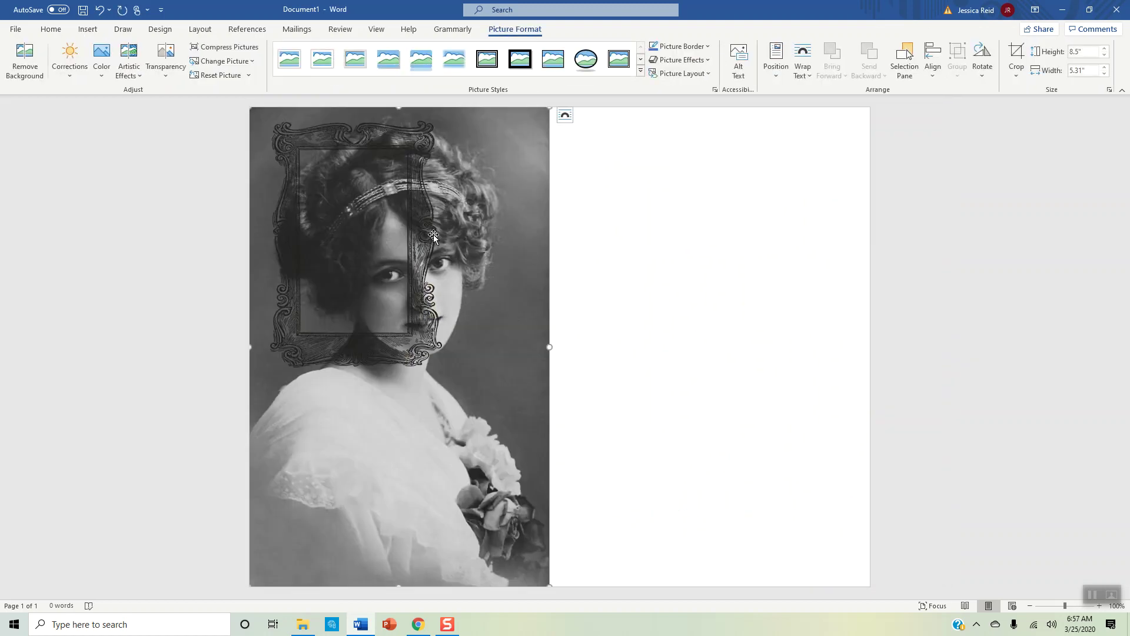
- Set the portrait photo's text wrapping to In Front of Text and move it to the right of the frame
{"action": "left_click", "coordinate": [566, 125]}
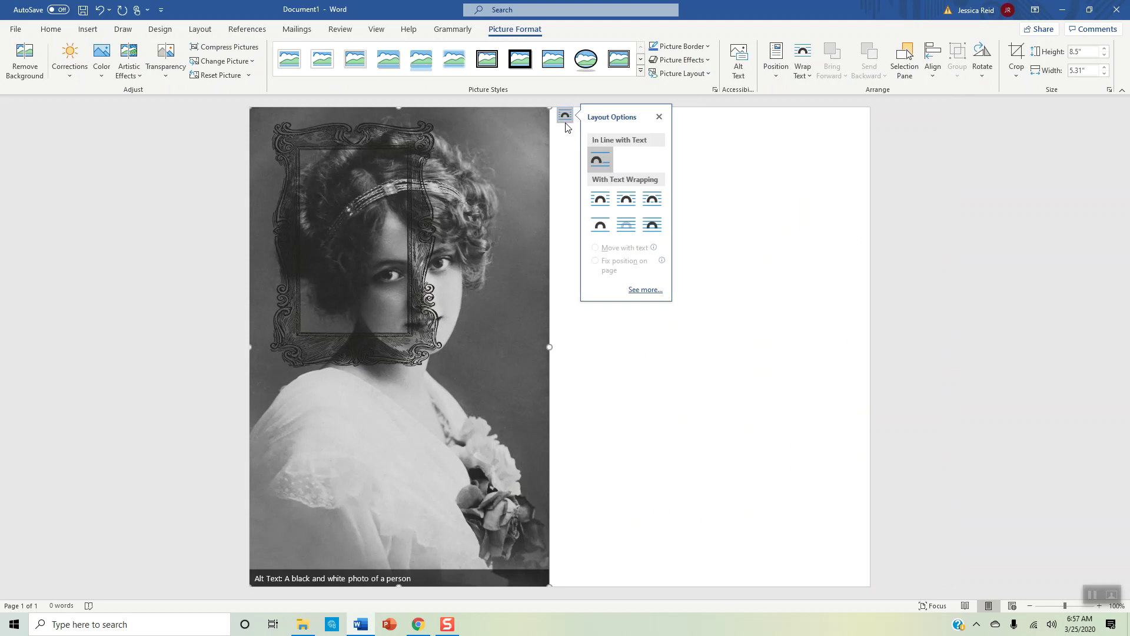
{"action": "left_click", "coordinate": [652, 227]}
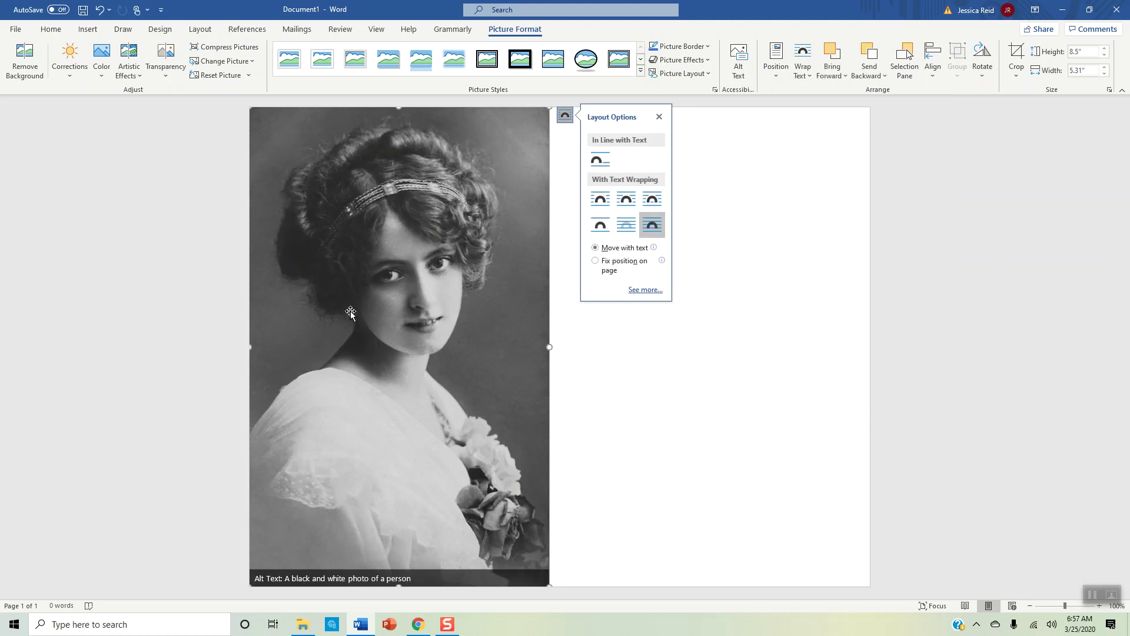
{"action": "left_click", "coordinate": [696, 467]}
{"action": "left_click_drag", "start_coordinate": [460, 302], "coordinate": [689, 302]}
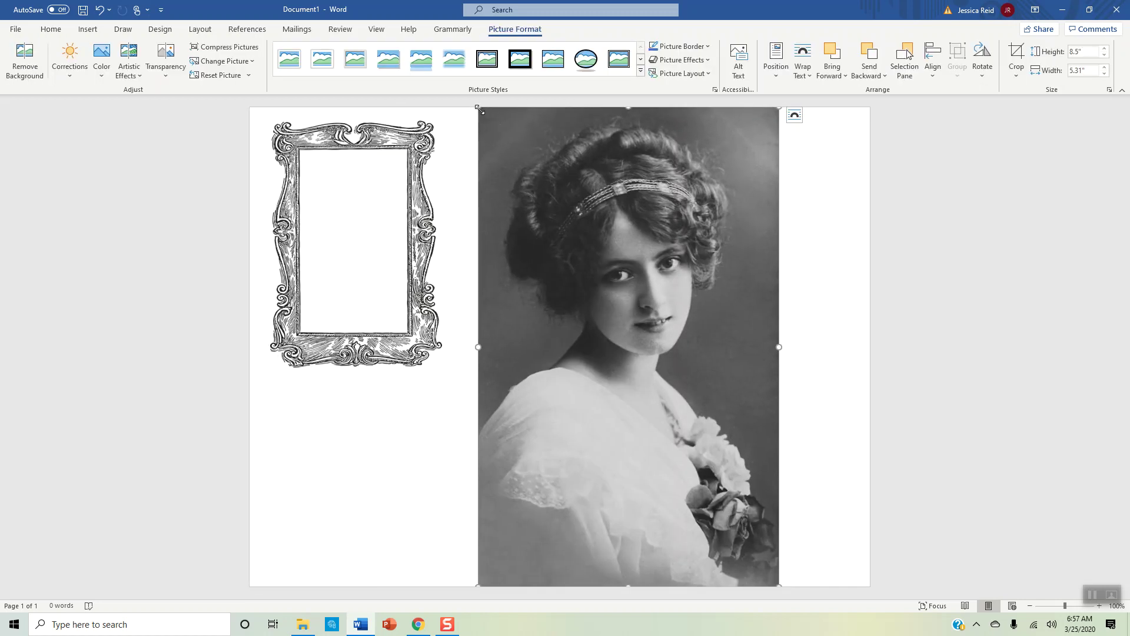
- Shrink the portrait photo to about 3" high and 1.87" wide and place it inside the frame's opening
{"action": "left_click_drag", "start_coordinate": [478, 108], "coordinate": [680, 425]}
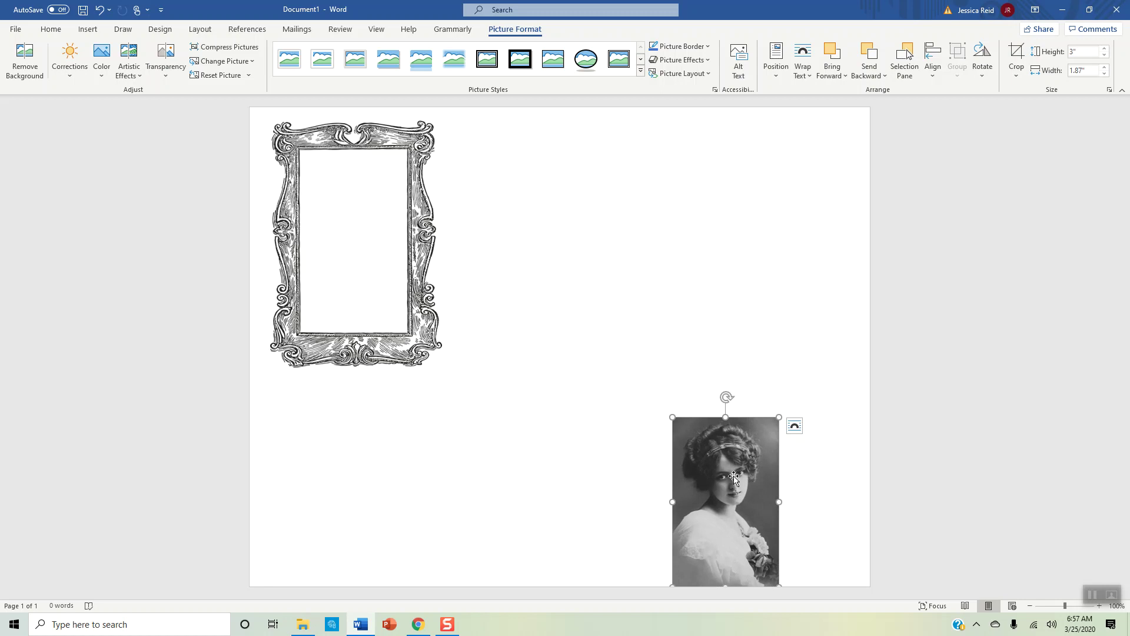
{"action": "left_click_drag", "start_coordinate": [734, 509], "coordinate": [361, 248]}
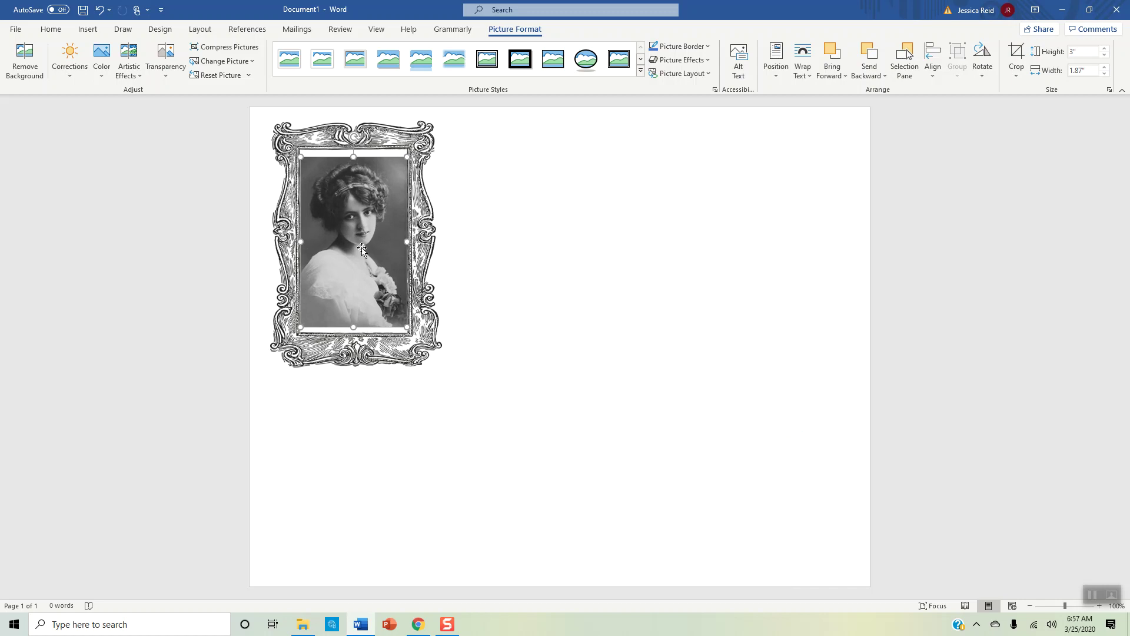
{"action": "left_click", "coordinate": [404, 439]}
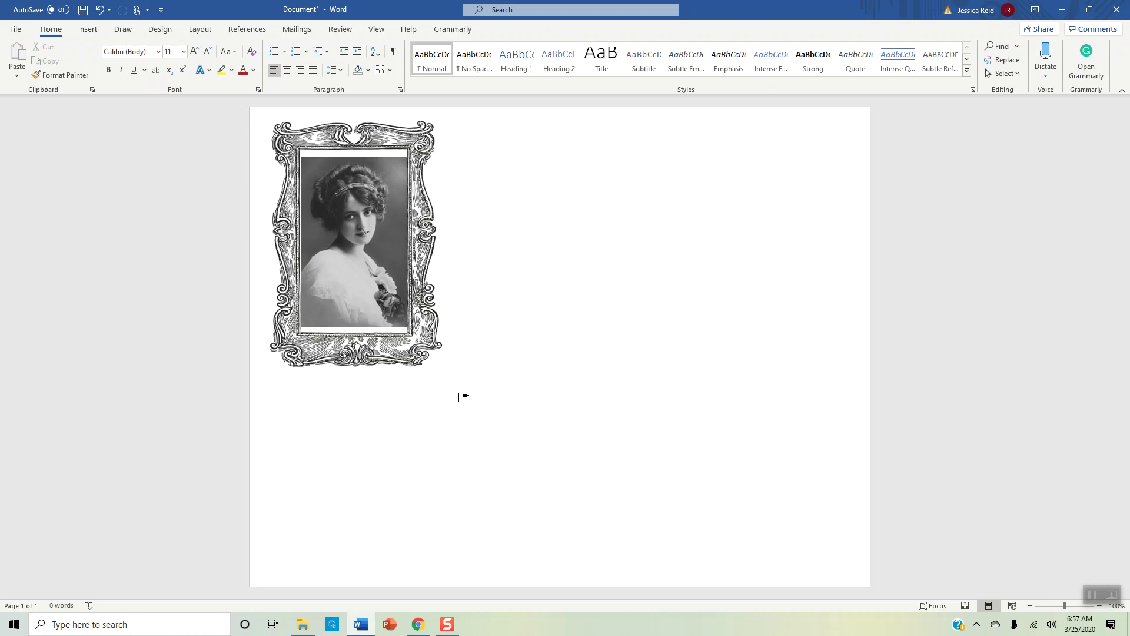
{"action": "mouse_move", "coordinate": [375, 262]}
{"action": "left_mouse_down"}
{"action": "mouse_move", "coordinate": [371, 298]}
{"action": "mouse_move", "coordinate": [372, 255]}
{"action": "left_mouse_up"}
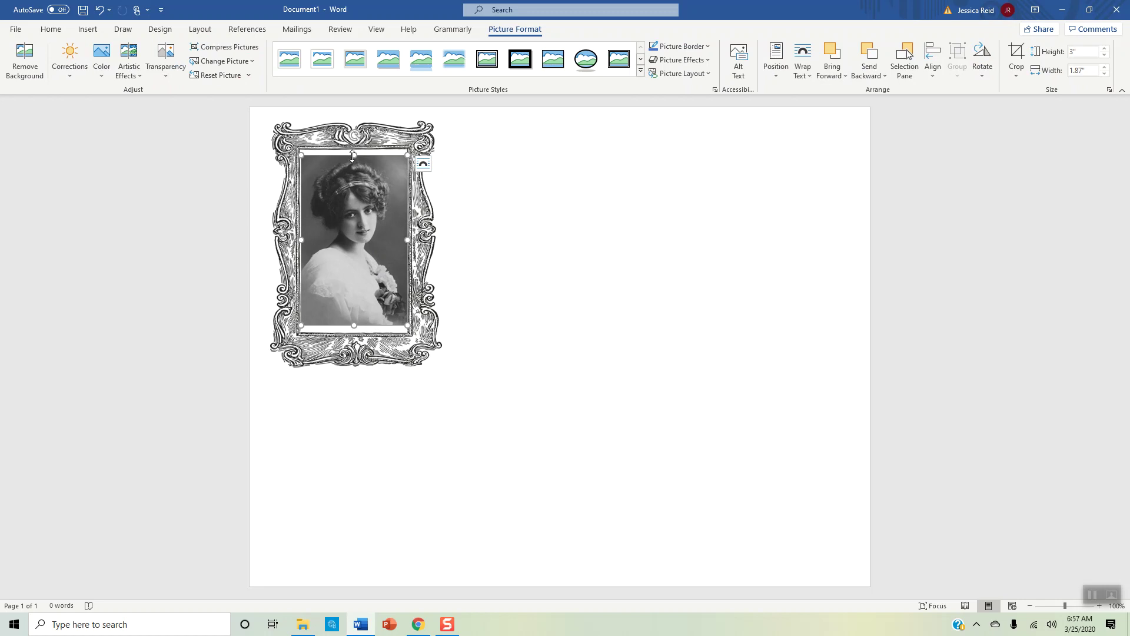
- Stretch the portrait on all four sides to fill the frame's opening, about 3.32" high and 2.01" wide
{"action": "left_click_drag", "start_coordinate": [354, 155], "coordinate": [355, 147]}
{"action": "left_click_drag", "start_coordinate": [354, 323], "coordinate": [354, 336]}
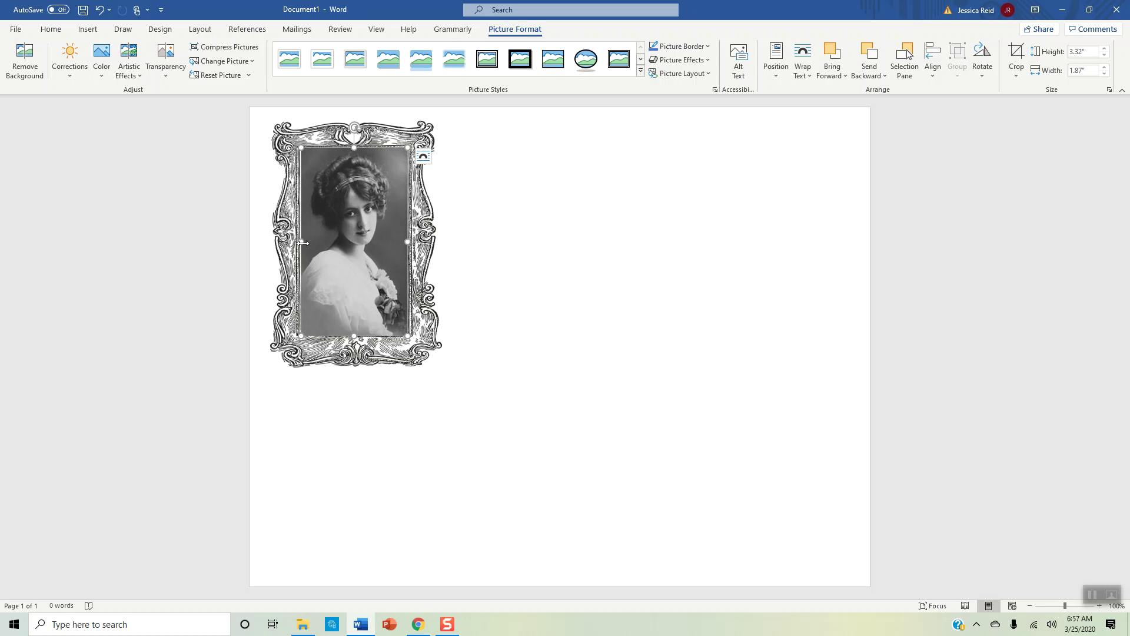
{"action": "left_click_drag", "start_coordinate": [302, 242], "coordinate": [297, 242]}
{"action": "left_click_drag", "start_coordinate": [407, 242], "coordinate": [412, 241]}
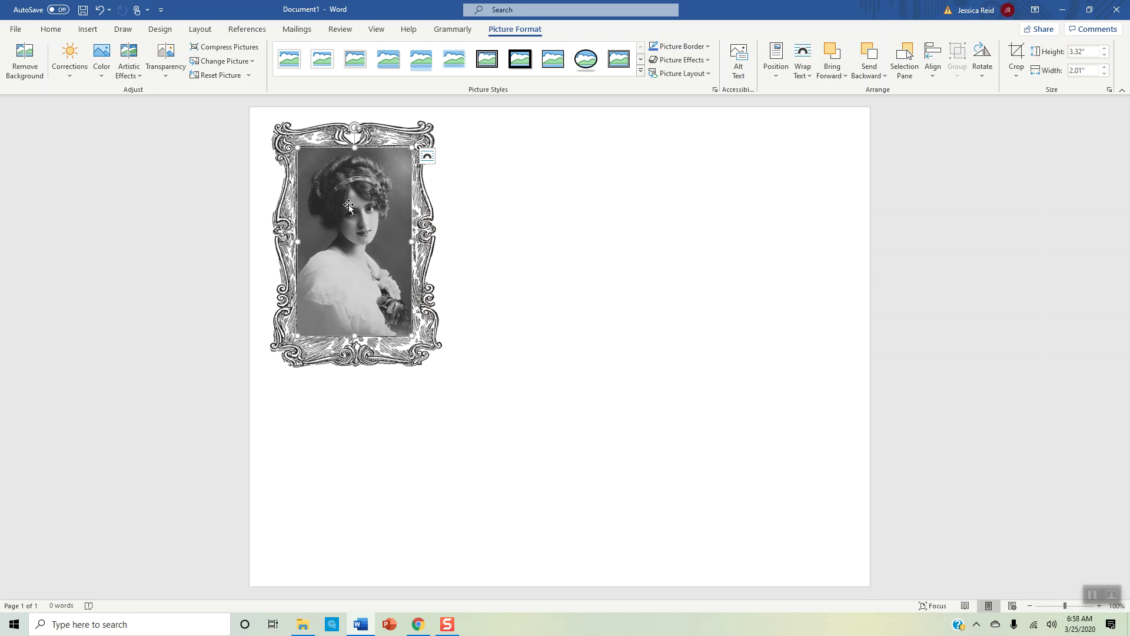
- Send the portrait photo behind text so it sits beneath the frame, and deselect it
{"action": "left_click", "coordinate": [873, 78]}
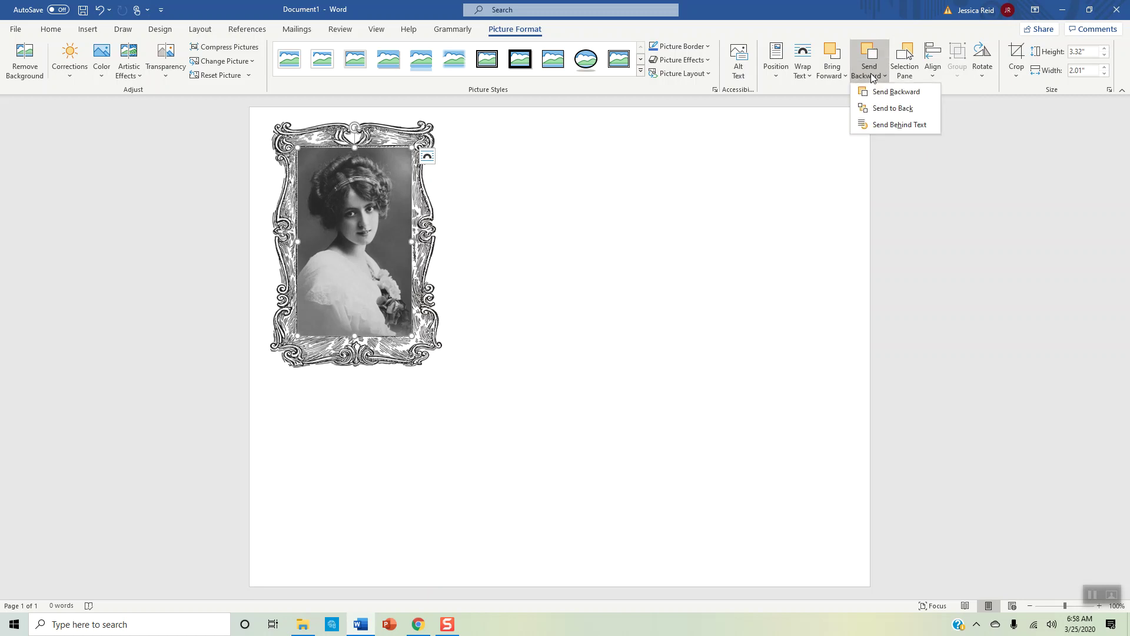
{"action": "left_click", "coordinate": [900, 125]}
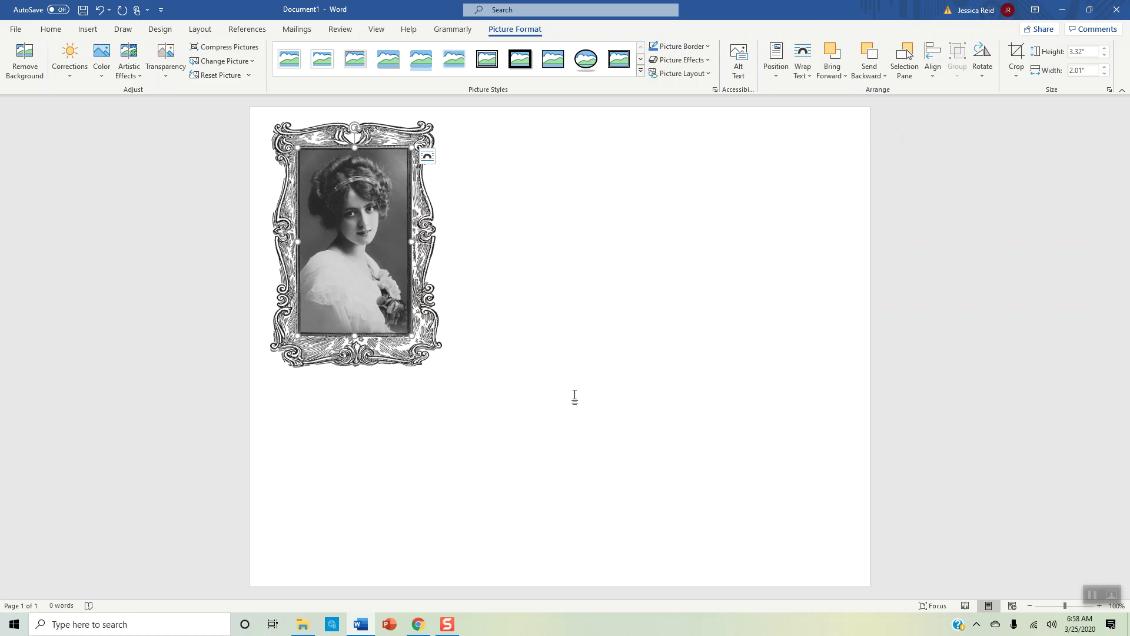
{"action": "left_click", "coordinate": [567, 414]}
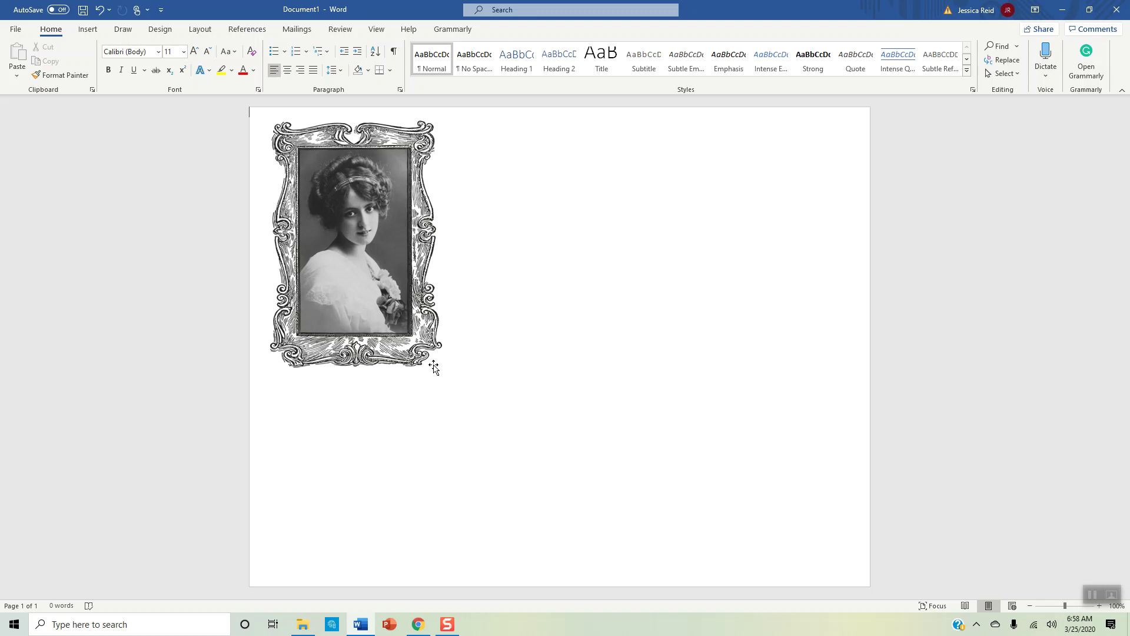
{"action": "left_click", "coordinate": [93, 31]}
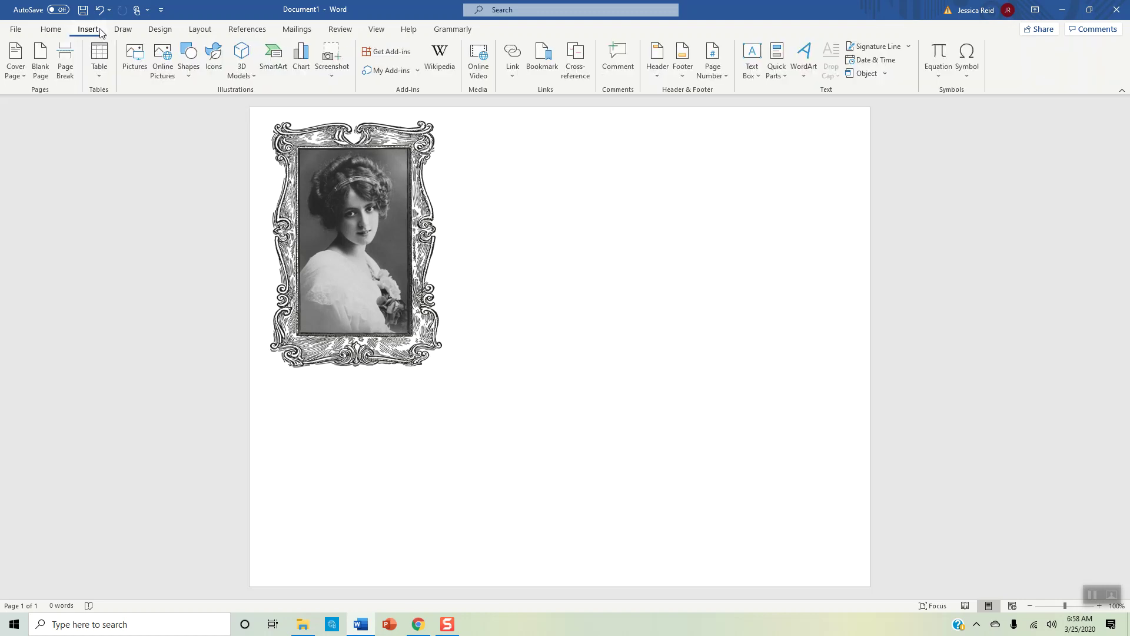
{"action": "left_click", "coordinate": [132, 57]}
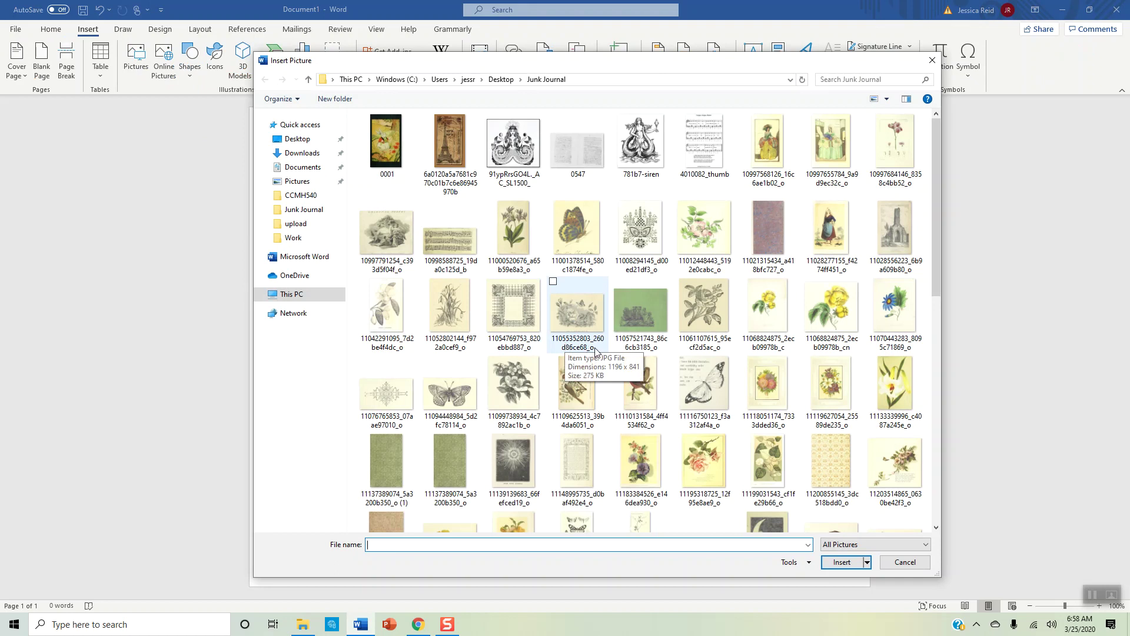
{"action": "scroll", "coordinate": [595, 352], "scroll_direction": "down", "scroll_amount": 10}
{"action": "scroll", "coordinate": [595, 352], "scroll_direction": "up", "scroll_amount": 2}
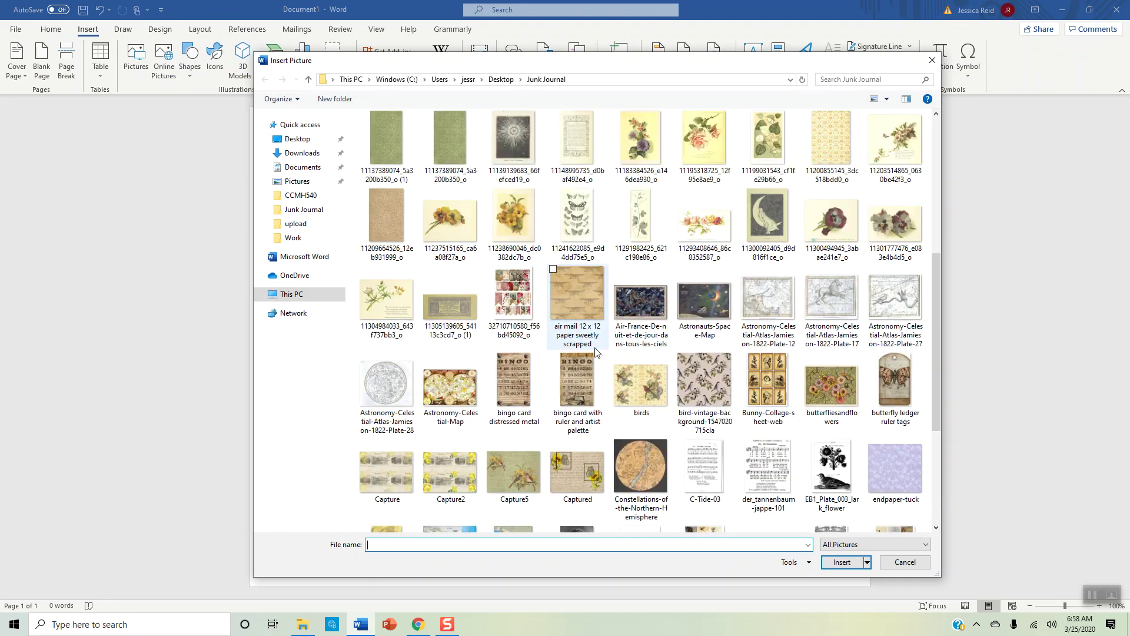
{"action": "scroll", "coordinate": [596, 352], "scroll_direction": "down", "scroll_amount": 3}
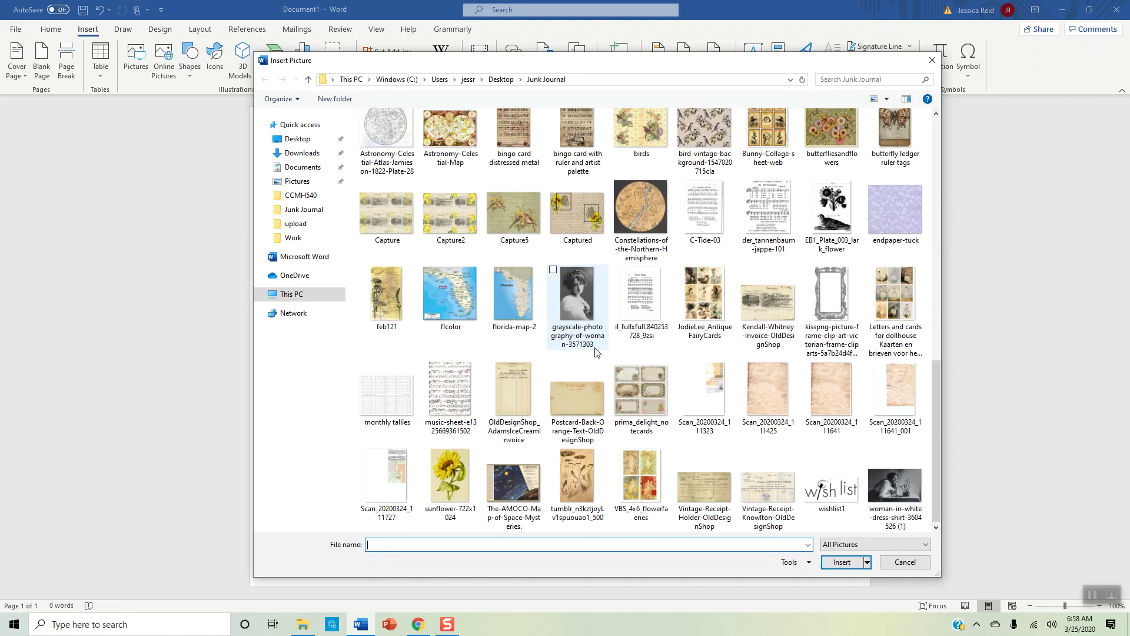
{"action": "scroll", "coordinate": [596, 352], "scroll_direction": "up", "scroll_amount": 2}
{"action": "scroll", "coordinate": [596, 352], "scroll_direction": "up", "scroll_amount": 3}
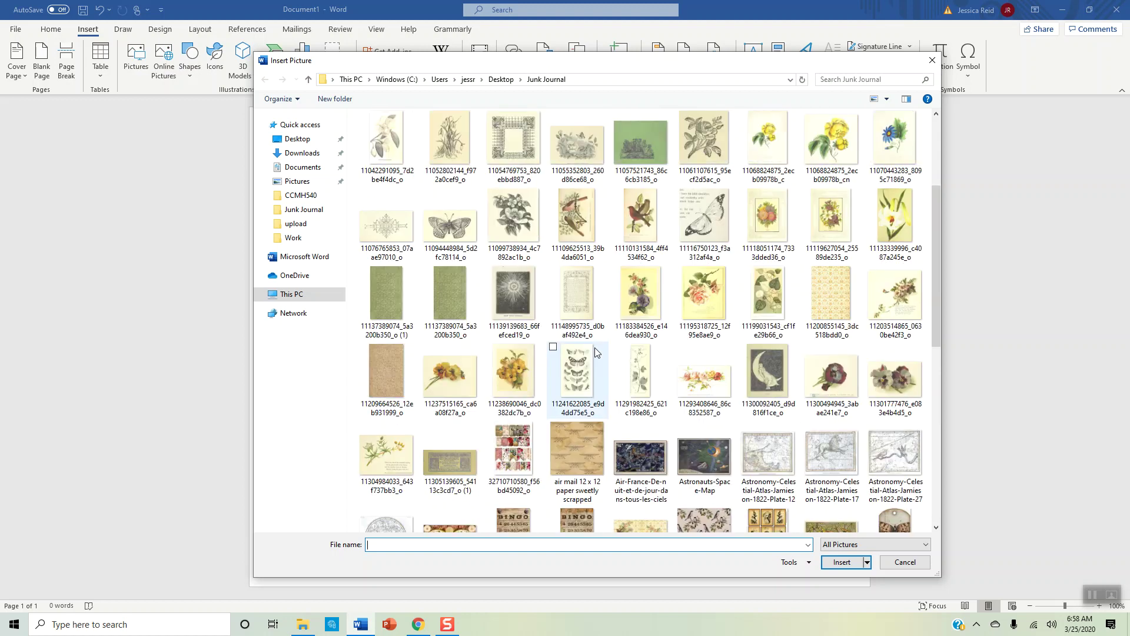
{"action": "left_click", "coordinate": [379, 150]}
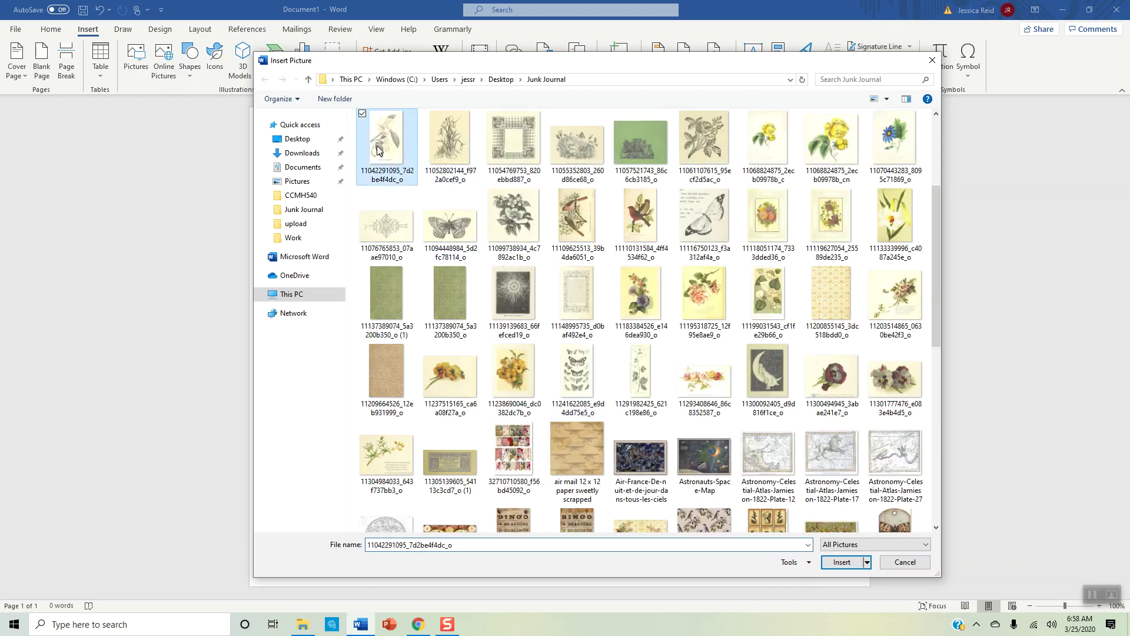
{"action": "left_click", "coordinate": [842, 561]}
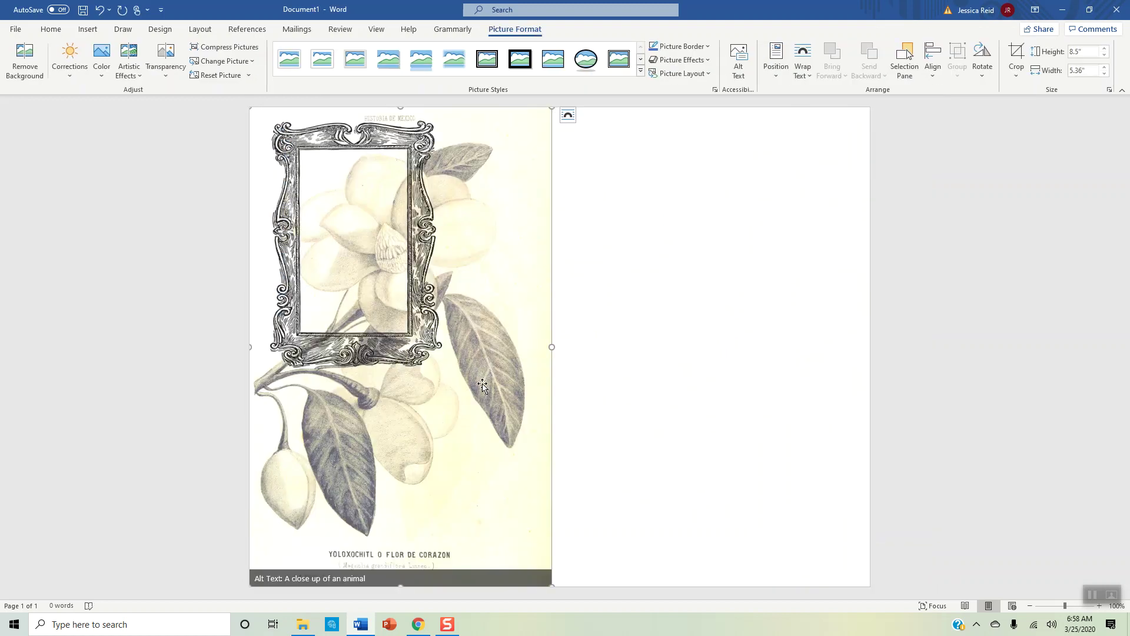
- Set the magnolia picture's text wrapping to In Front of Text and move it to the right of the framed portrait
{"action": "left_click", "coordinate": [671, 352]}
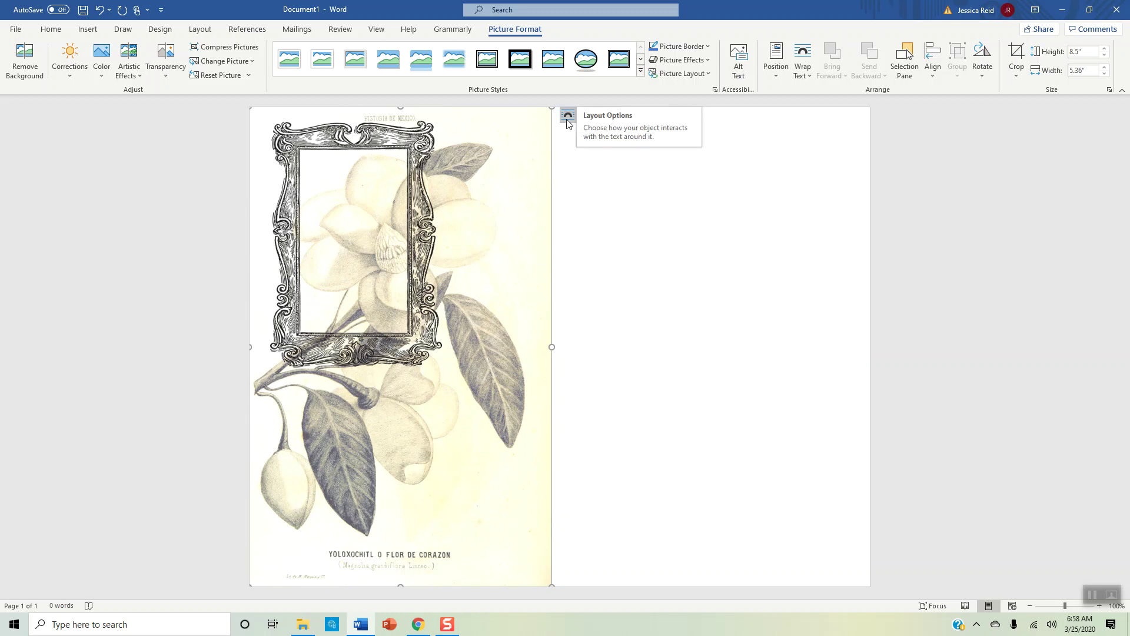
{"action": "left_click", "coordinate": [567, 118]}
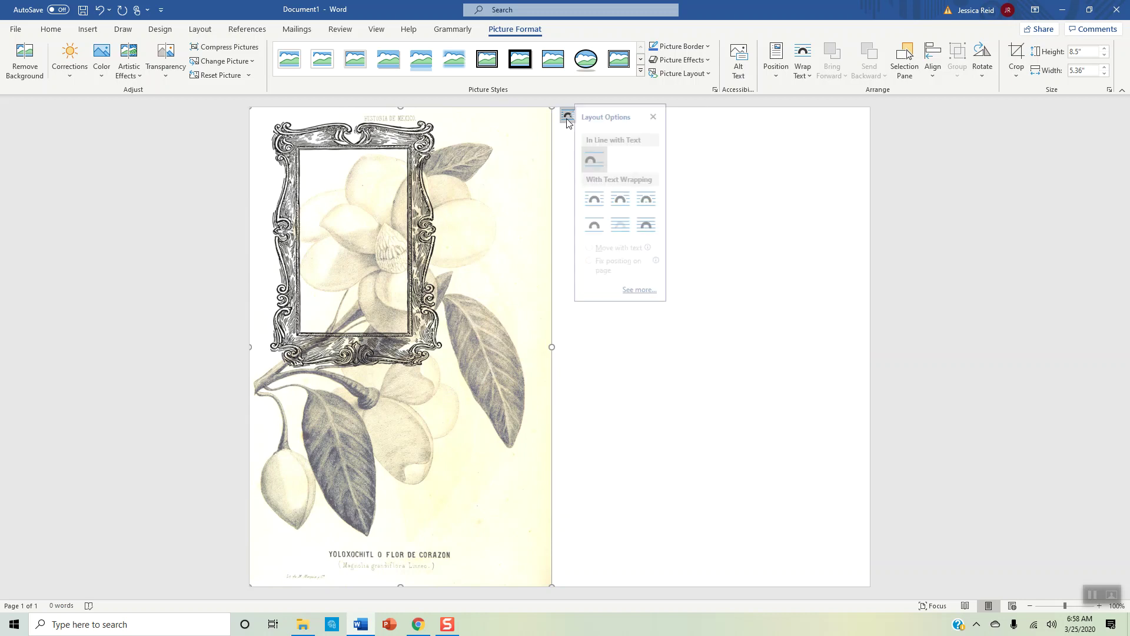
{"action": "left_click", "coordinate": [655, 224]}
{"action": "left_click_drag", "start_coordinate": [425, 417], "coordinate": [625, 413]}
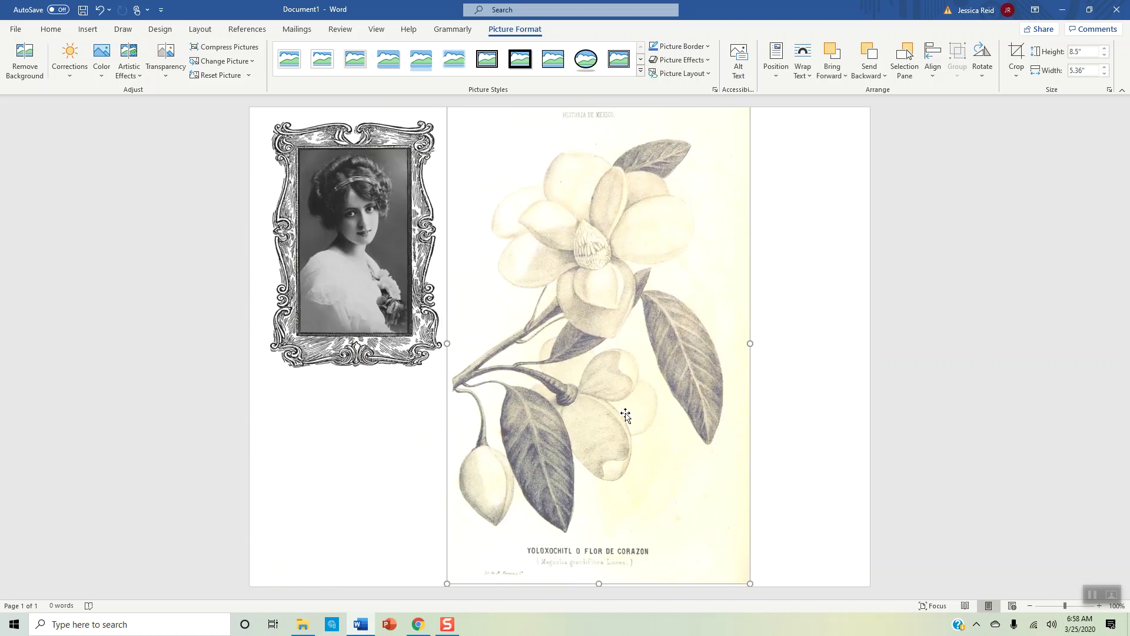
- Start removing the magnolia picture's background and mark the large upper blossom's missing petals and leaf as areas to keep
{"action": "left_click", "coordinate": [31, 71]}
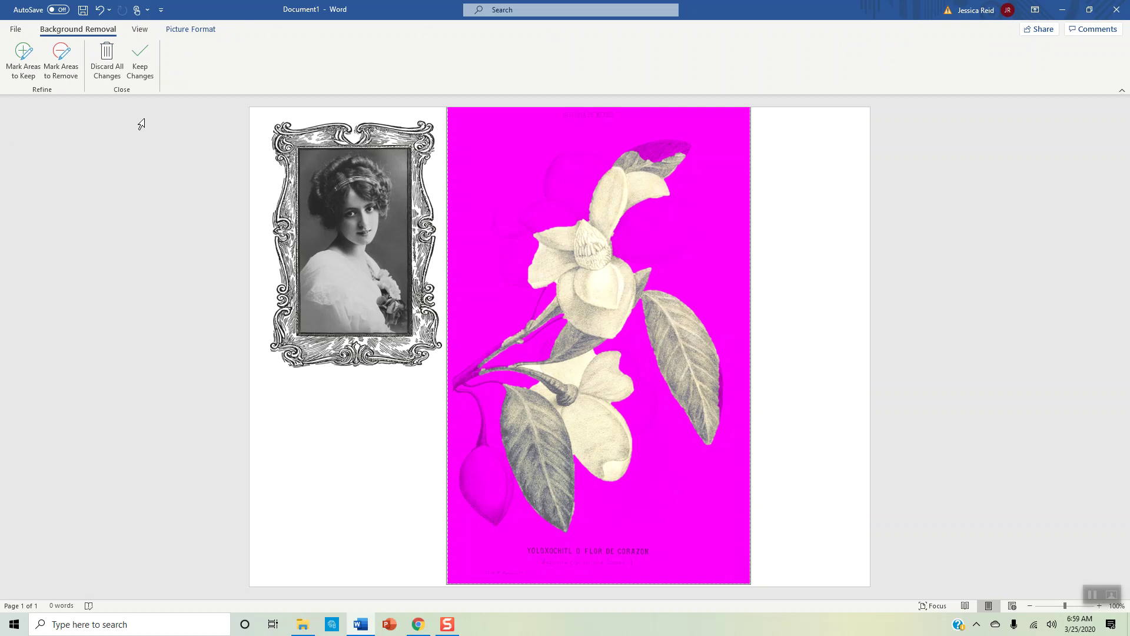
{"action": "left_click", "coordinate": [32, 79]}
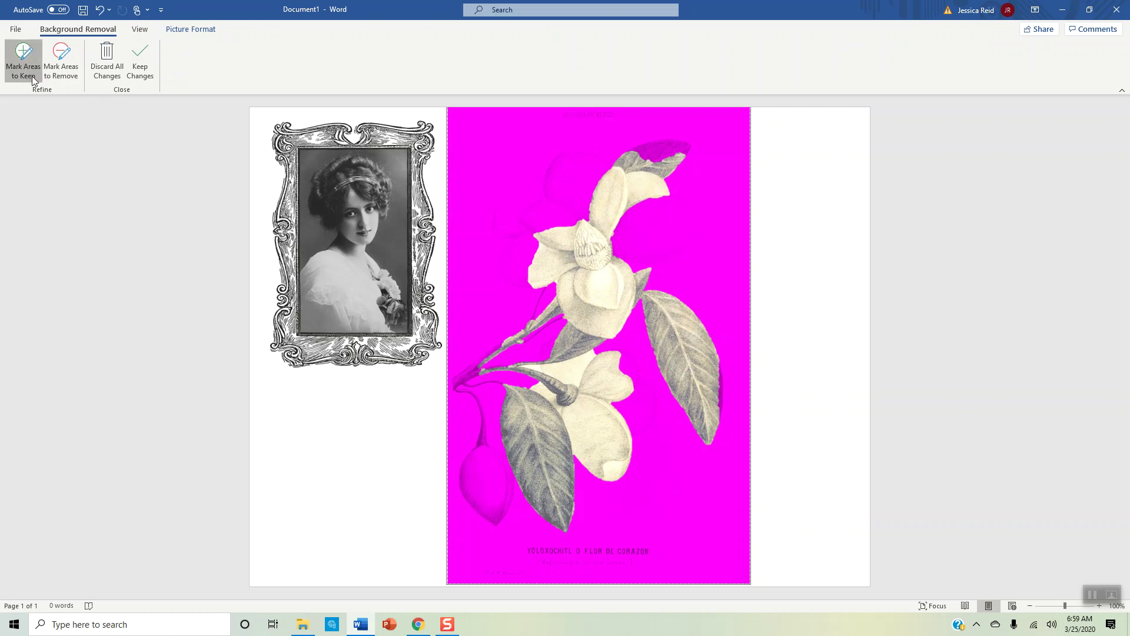
{"action": "mouse_move", "coordinate": [583, 165]}
{"action": "left_mouse_down"}
{"action": "mouse_move", "coordinate": [586, 189]}
{"action": "mouse_move", "coordinate": [504, 218]}
{"action": "mouse_move", "coordinate": [553, 219]}
{"action": "mouse_move", "coordinate": [518, 256]}
{"action": "mouse_move", "coordinate": [633, 211]}
{"action": "mouse_move", "coordinate": [682, 218]}
{"action": "mouse_move", "coordinate": [648, 252]}
{"action": "mouse_move", "coordinate": [628, 164]}
{"action": "mouse_move", "coordinate": [681, 146]}
{"action": "left_mouse_up"}
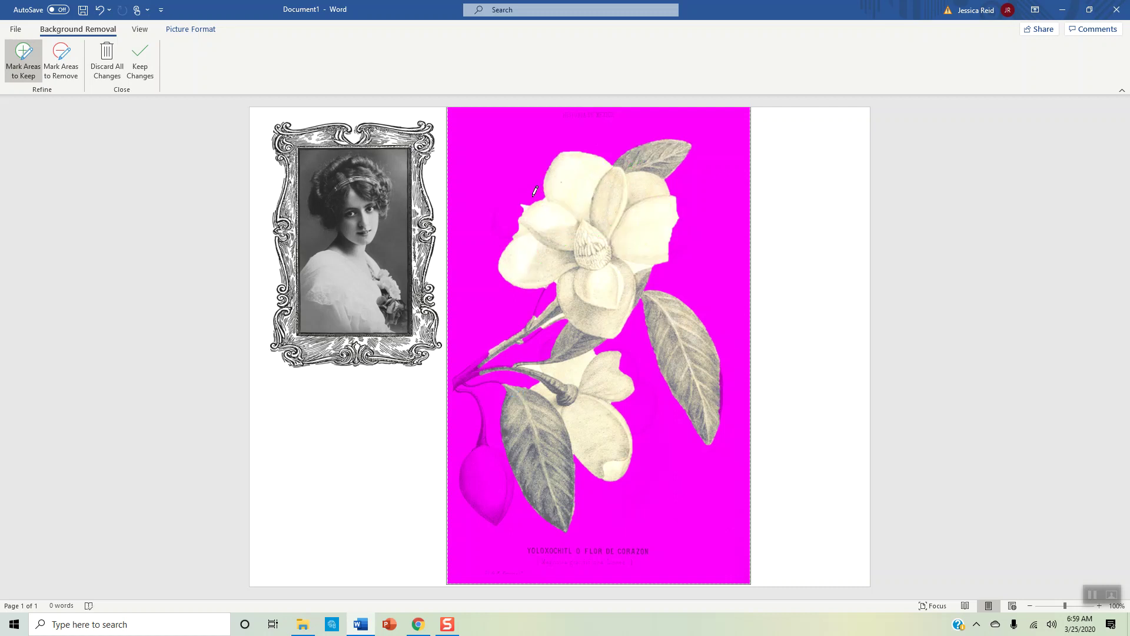
{"action": "mouse_move", "coordinate": [544, 193]}
{"action": "left_mouse_down"}
{"action": "mouse_move", "coordinate": [519, 194]}
{"action": "mouse_move", "coordinate": [501, 224]}
{"action": "left_mouse_up"}
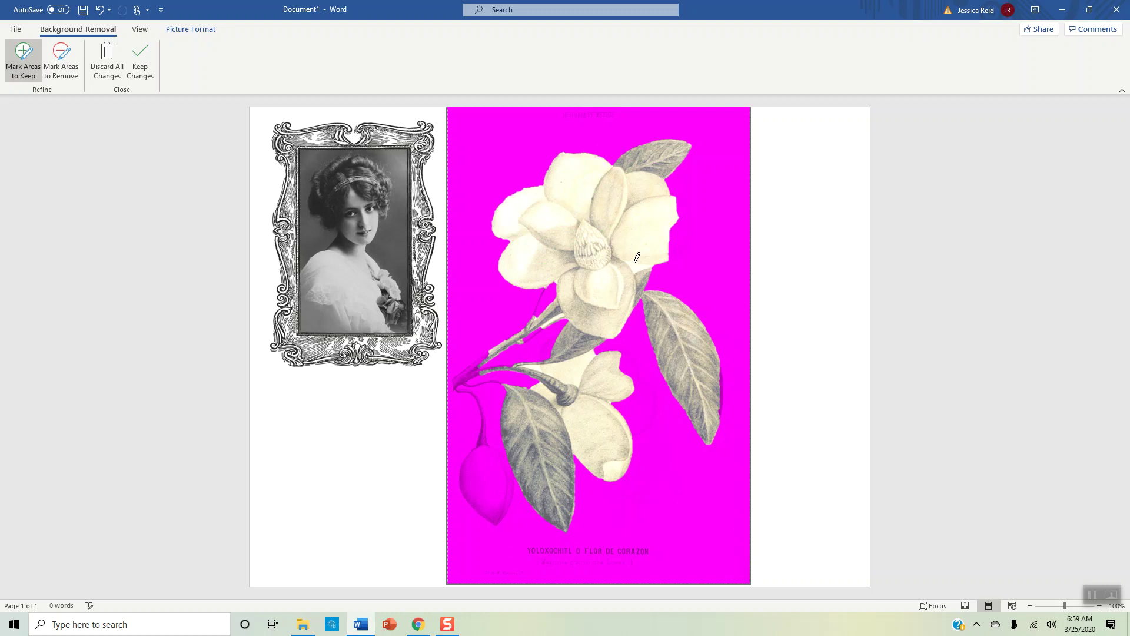
{"action": "left_click_drag", "start_coordinate": [680, 206], "coordinate": [684, 233]}
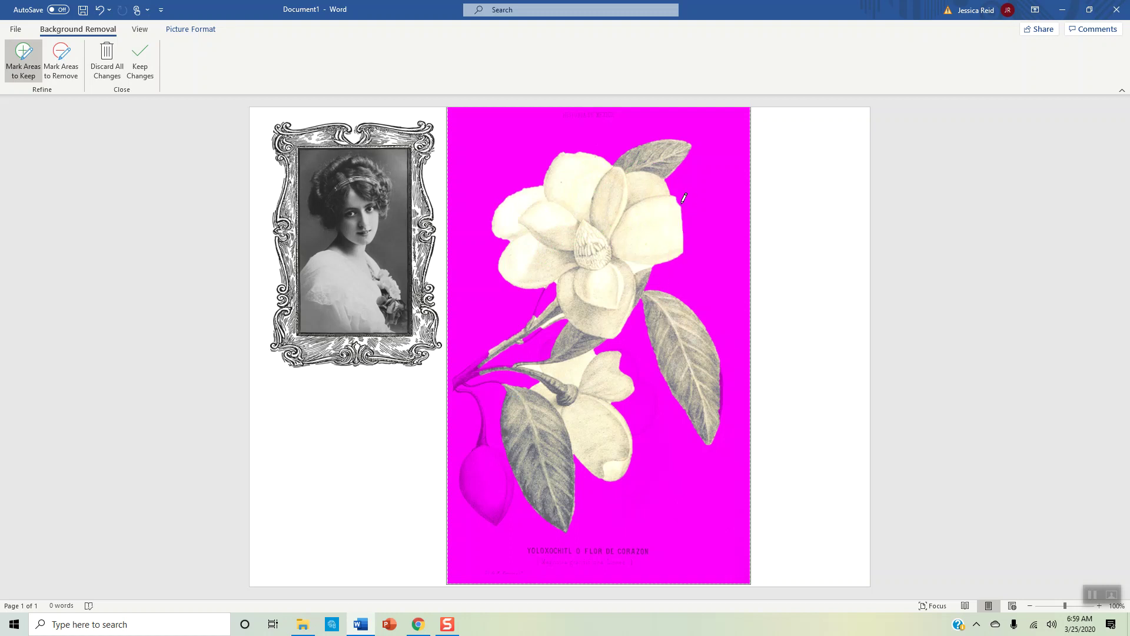
{"action": "left_click_drag", "start_coordinate": [680, 203], "coordinate": [685, 239]}
- Mark the magnolia's lower blossom, hanging bud and stems as areas to keep in the background removal
{"action": "mouse_move", "coordinate": [625, 358]}
{"action": "left_mouse_down"}
{"action": "mouse_move", "coordinate": [643, 405]}
{"action": "mouse_move", "coordinate": [631, 420]}
{"action": "mouse_move", "coordinate": [642, 420]}
{"action": "mouse_move", "coordinate": [650, 389]}
{"action": "left_mouse_up"}
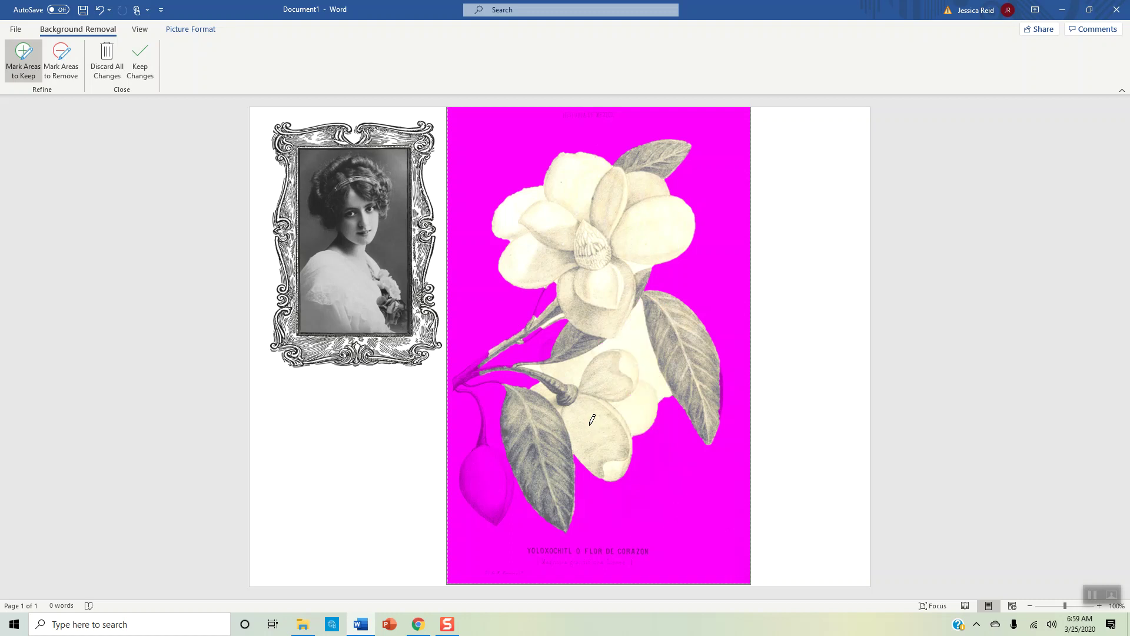
{"action": "mouse_move", "coordinate": [478, 462]}
{"action": "left_mouse_down"}
{"action": "mouse_move", "coordinate": [469, 475]}
{"action": "mouse_move", "coordinate": [497, 517]}
{"action": "mouse_move", "coordinate": [505, 455]}
{"action": "mouse_move", "coordinate": [480, 450]}
{"action": "mouse_move", "coordinate": [474, 465]}
{"action": "left_mouse_up"}
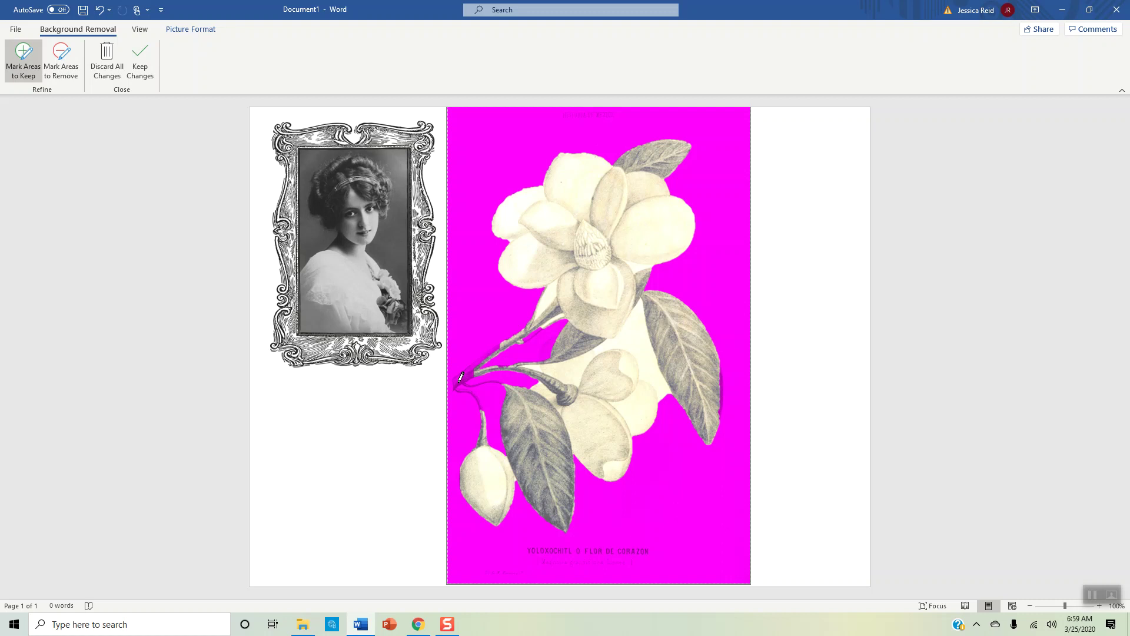
{"action": "left_click_drag", "start_coordinate": [456, 382], "coordinate": [500, 349]}
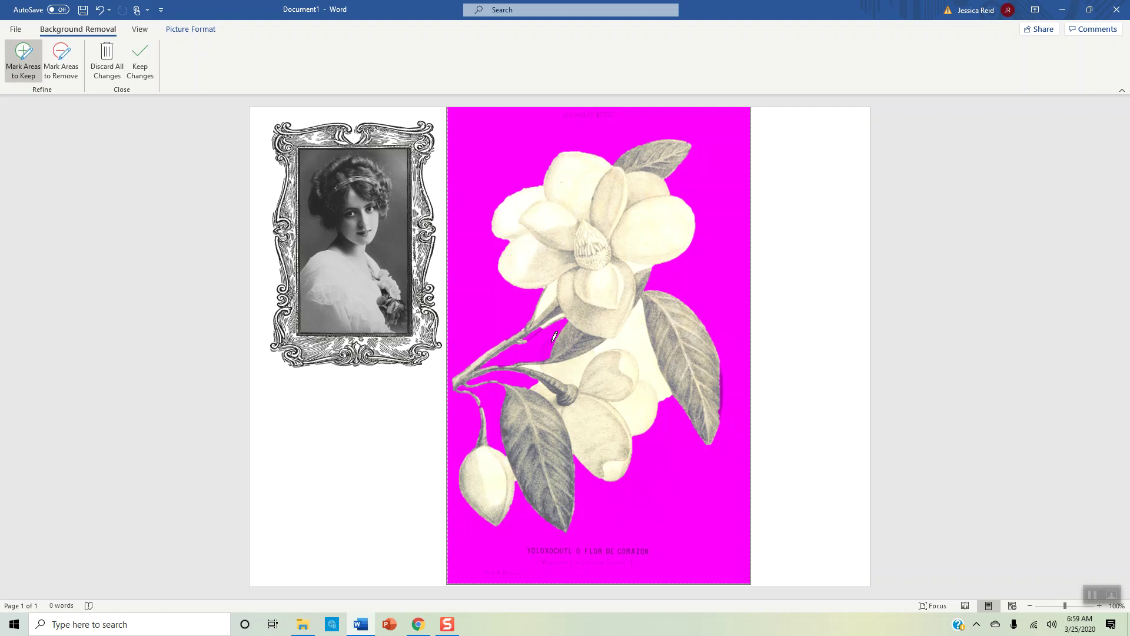
- Mark the small leaf below the upper blossom to keep, and the gaps beside the large leaf and between the stems to remove
{"action": "left_click_drag", "start_coordinate": [548, 351], "coordinate": [564, 416]}
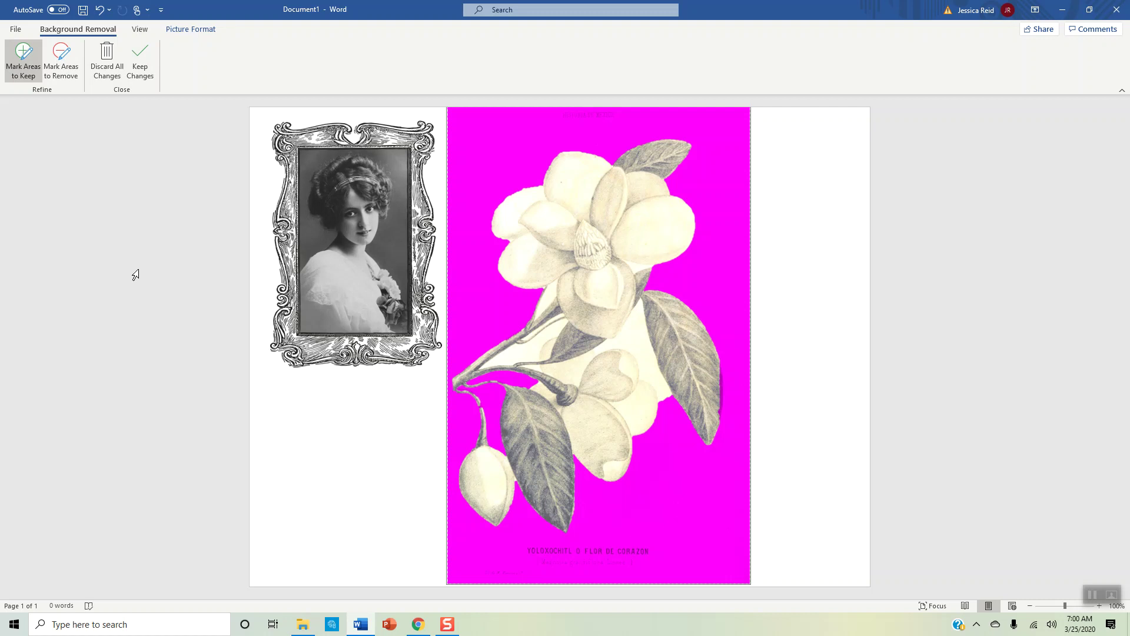
{"action": "left_click", "coordinate": [63, 78]}
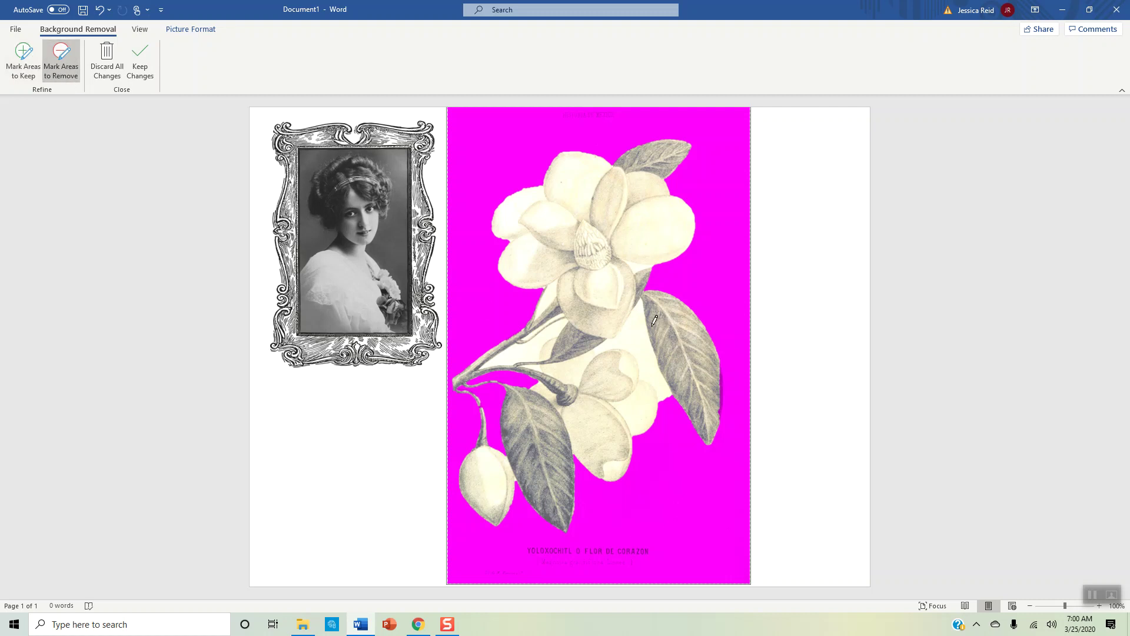
{"action": "left_click_drag", "start_coordinate": [640, 310], "coordinate": [666, 393]}
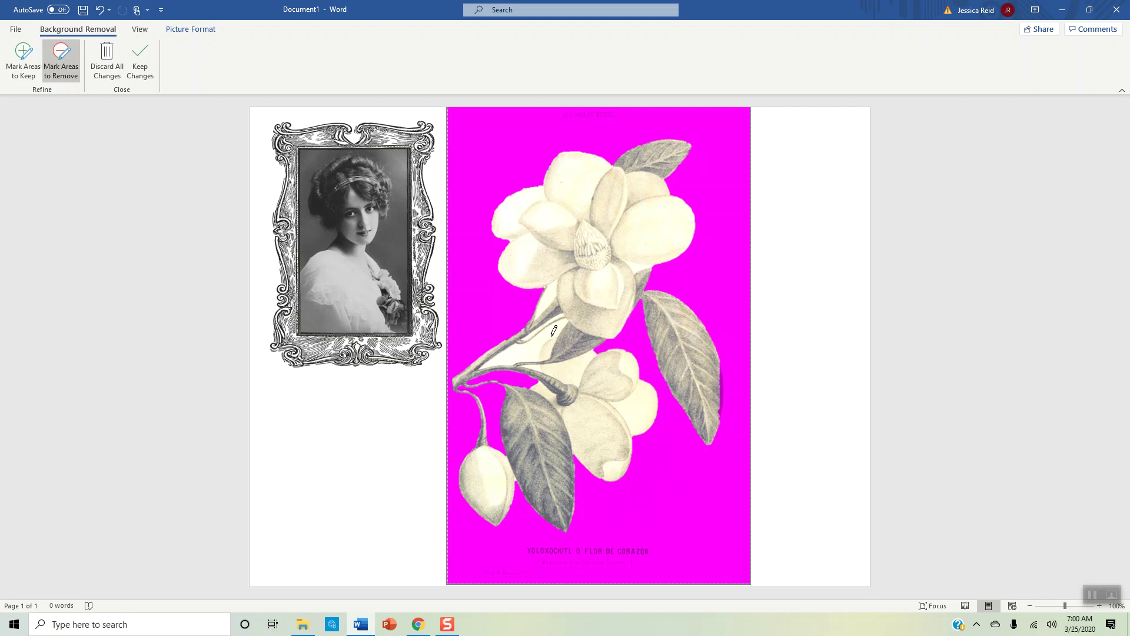
{"action": "left_click_drag", "start_coordinate": [561, 324], "coordinate": [511, 352]}
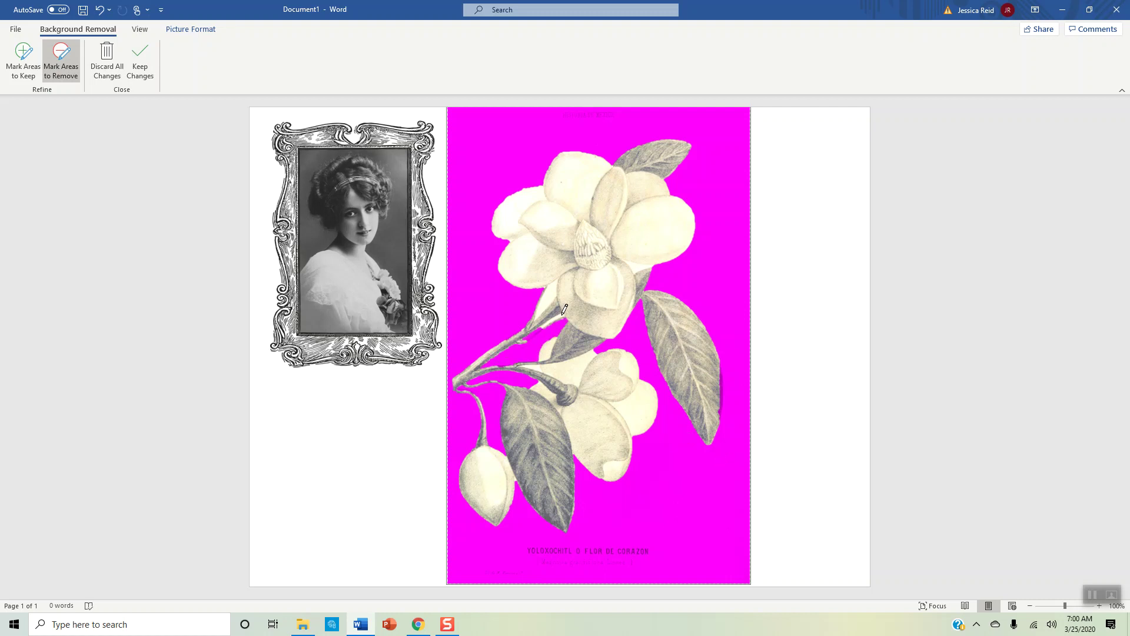
{"action": "left_click_drag", "start_coordinate": [563, 316], "coordinate": [552, 318]}
{"action": "left_click_drag", "start_coordinate": [546, 324], "coordinate": [544, 325]}
- Mark the upper stem beneath the large blossom as an area to keep and apply the magnolia's background removal
{"action": "left_click", "coordinate": [21, 66]}
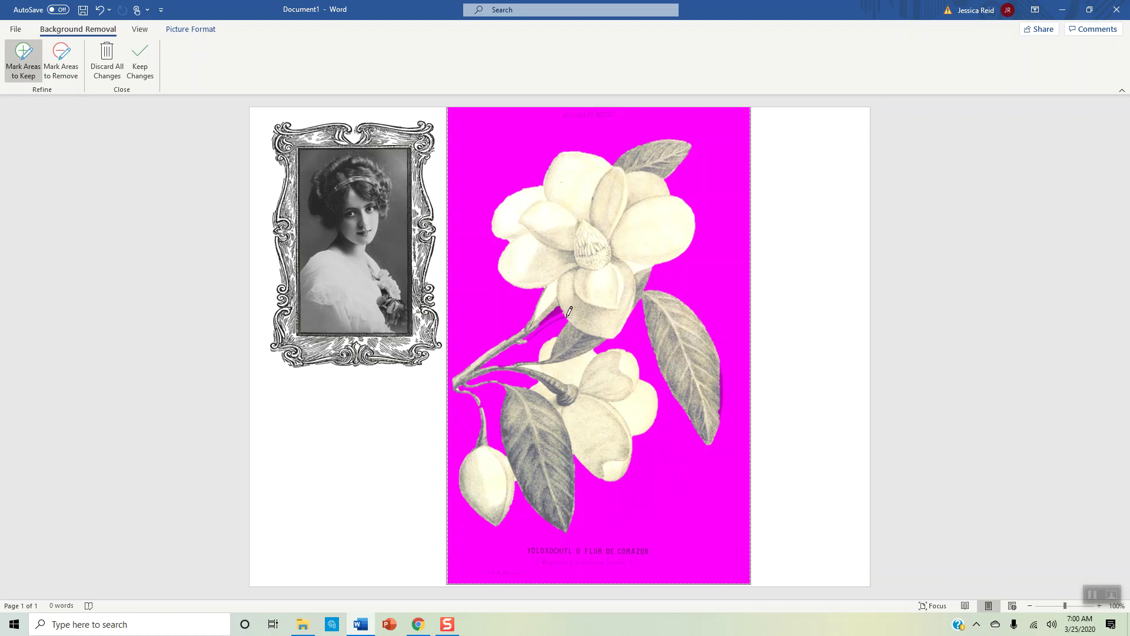
{"action": "left_click_drag", "start_coordinate": [560, 305], "coordinate": [545, 316]}
{"action": "left_click_drag", "start_coordinate": [550, 313], "coordinate": [537, 321]}
{"action": "left_click_drag", "start_coordinate": [565, 315], "coordinate": [542, 327]}
{"action": "left_click_drag", "start_coordinate": [545, 321], "coordinate": [524, 342]}
{"action": "left_click", "coordinate": [132, 77]}
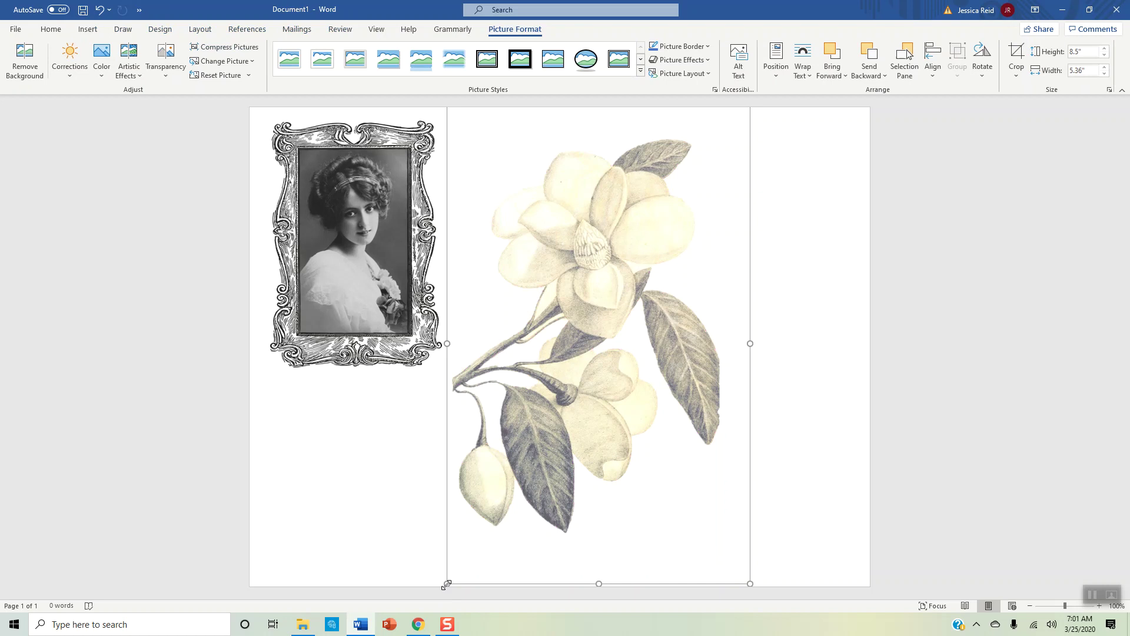
- Shrink the magnolia to about 1.96" by 1.23" and place it over the portrait frame's lower-right corner
{"action": "left_click_drag", "start_coordinate": [446, 583], "coordinate": [683, 214]}
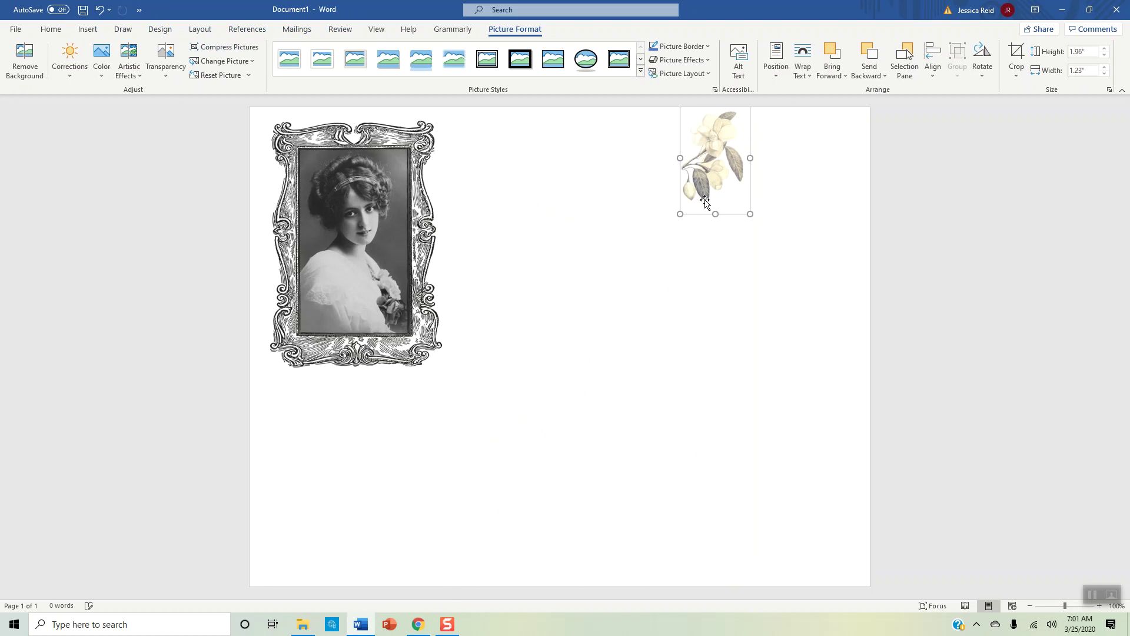
{"action": "left_click_drag", "start_coordinate": [707, 140], "coordinate": [411, 286]}
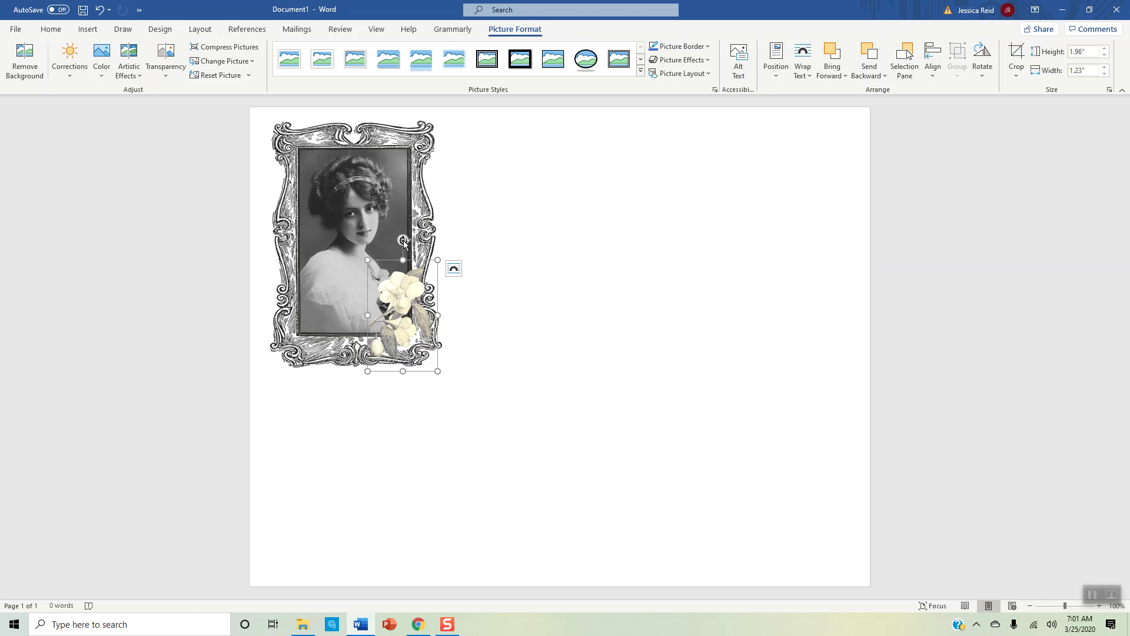
{"action": "mouse_move", "coordinate": [404, 241]}
{"action": "left_mouse_down"}
{"action": "mouse_move", "coordinate": [450, 271]}
{"action": "mouse_move", "coordinate": [436, 246]}
{"action": "mouse_move", "coordinate": [454, 259]}
{"action": "mouse_move", "coordinate": [386, 253]}
{"action": "mouse_move", "coordinate": [428, 260]}
{"action": "mouse_move", "coordinate": [405, 256]}
{"action": "left_mouse_up"}
{"action": "left_click", "coordinate": [542, 383]}
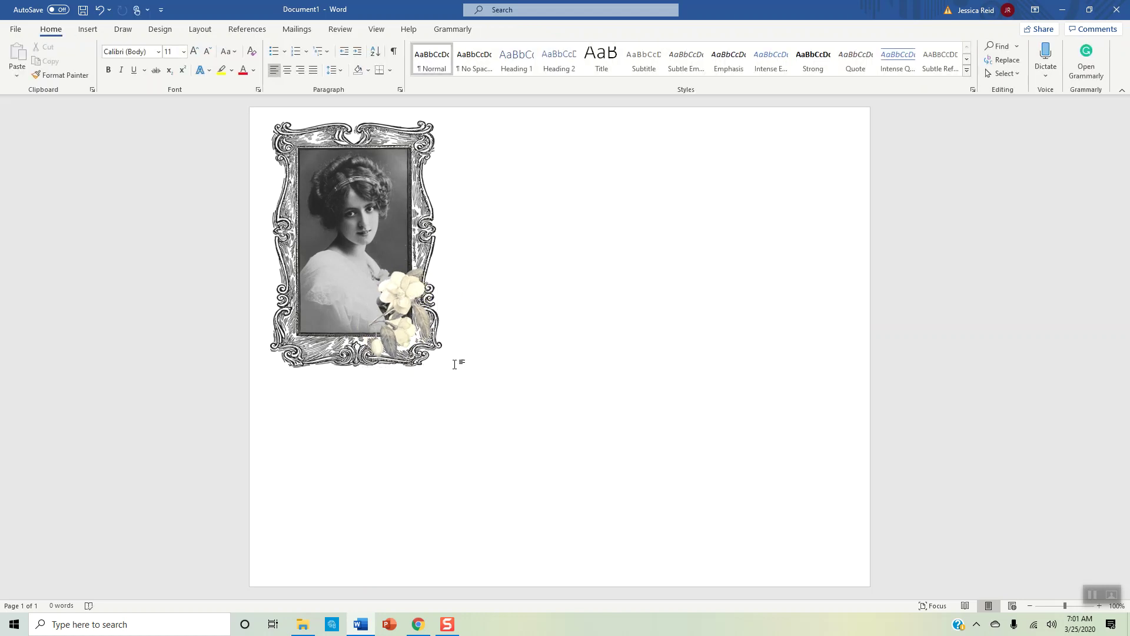
- Duplicate the magnolia and move the copy to the blank area beside the framed portrait
{"action": "left_click", "coordinate": [405, 297]}
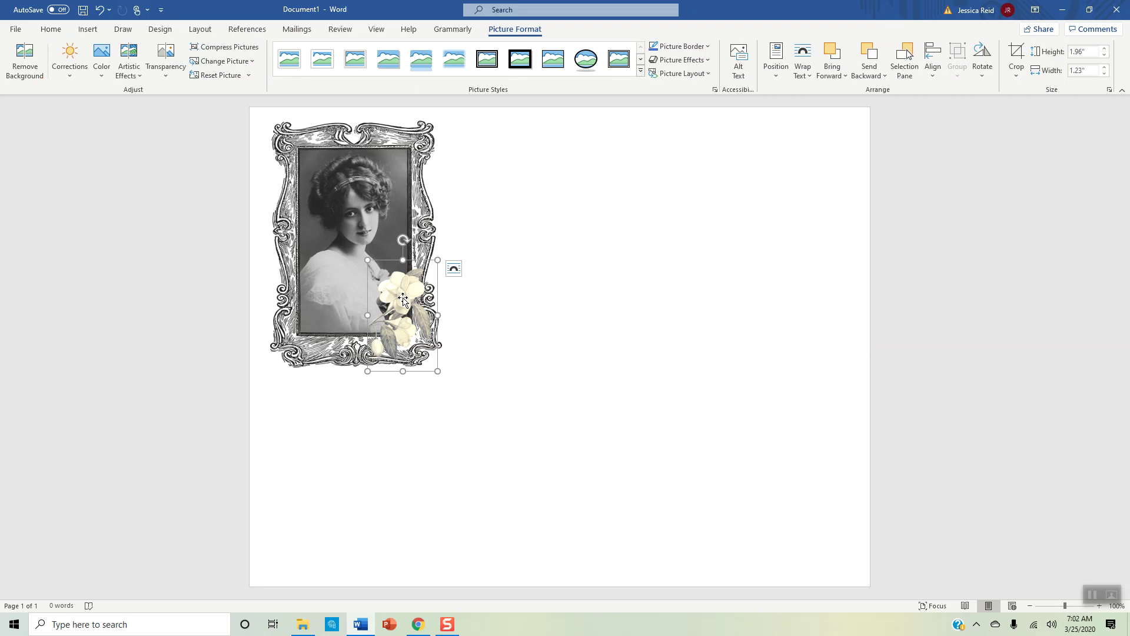
{"action": "right_click", "coordinate": [403, 298]}
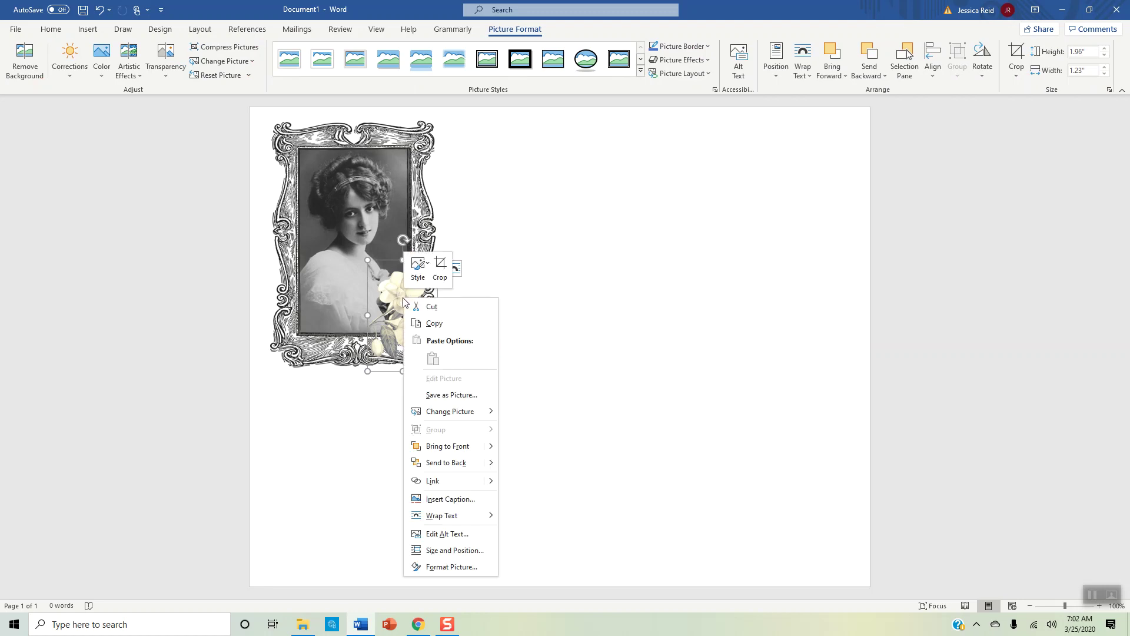
{"action": "left_click", "coordinate": [448, 324]}
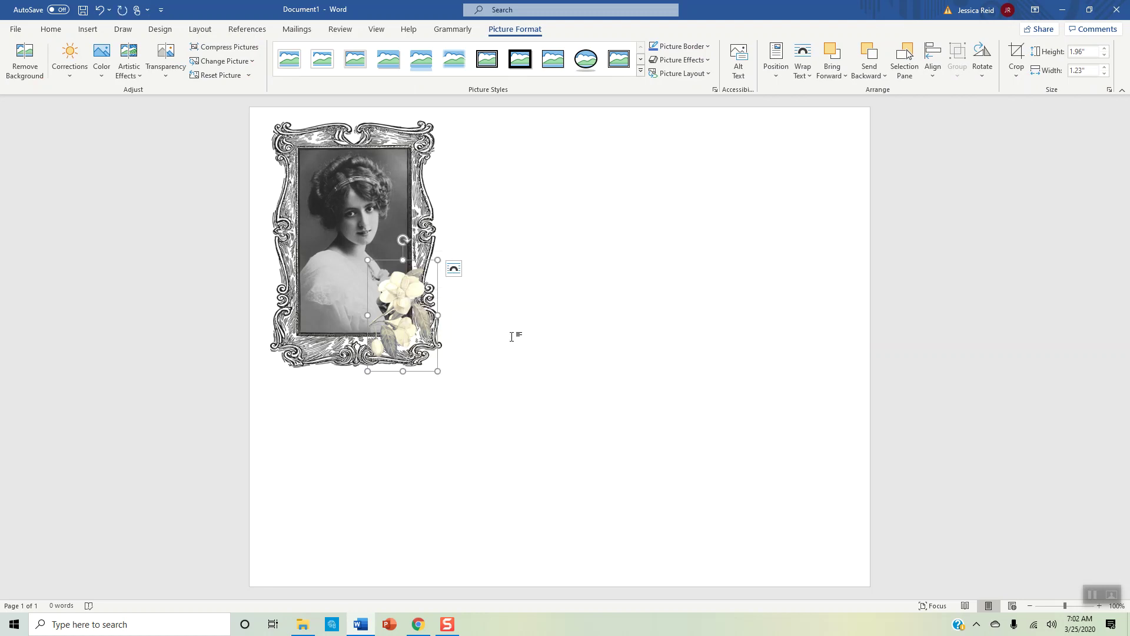
{"action": "left_click", "coordinate": [517, 333]}
{"action": "right_click", "coordinate": [529, 338]}
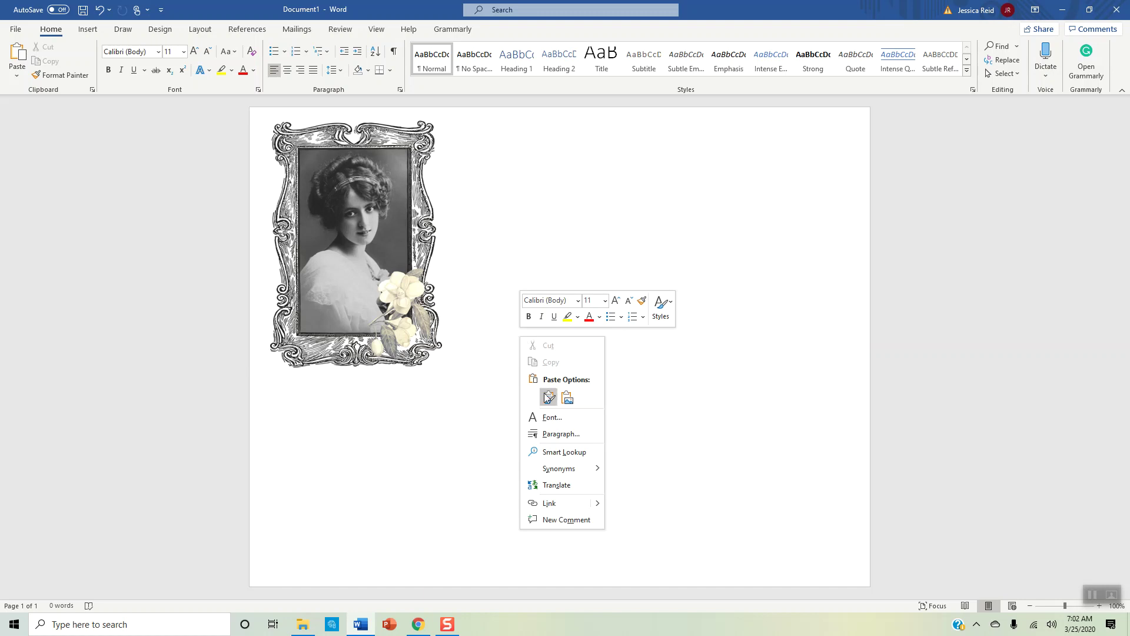
{"action": "left_click", "coordinate": [452, 341]}
{"action": "key", "text": "ctrl+v"}
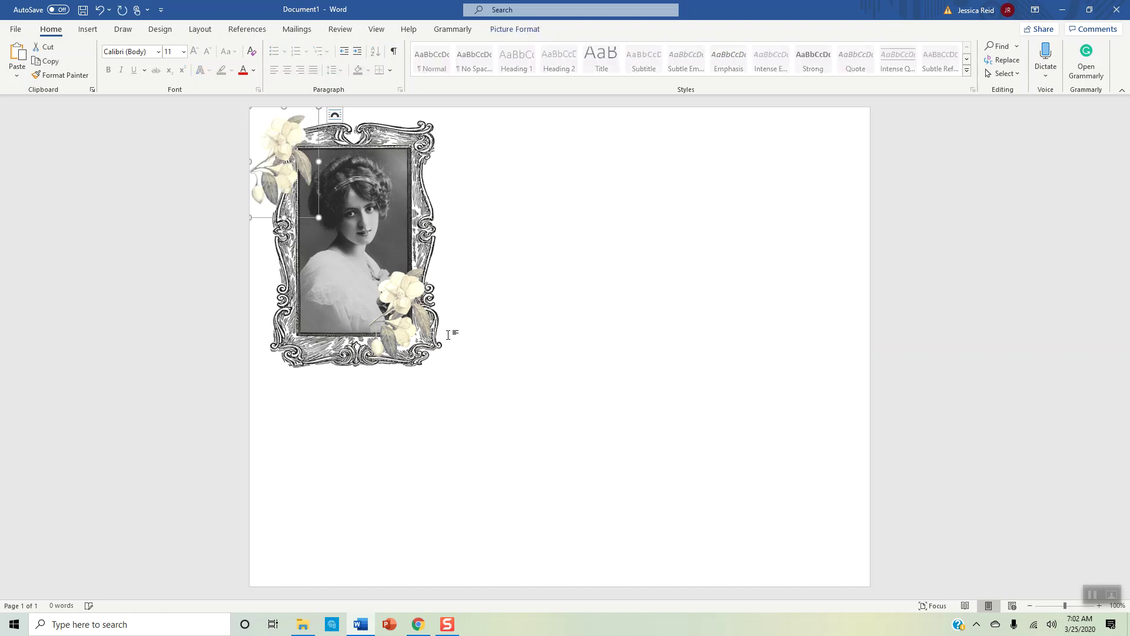
{"action": "left_click_drag", "start_coordinate": [282, 150], "coordinate": [608, 258]}
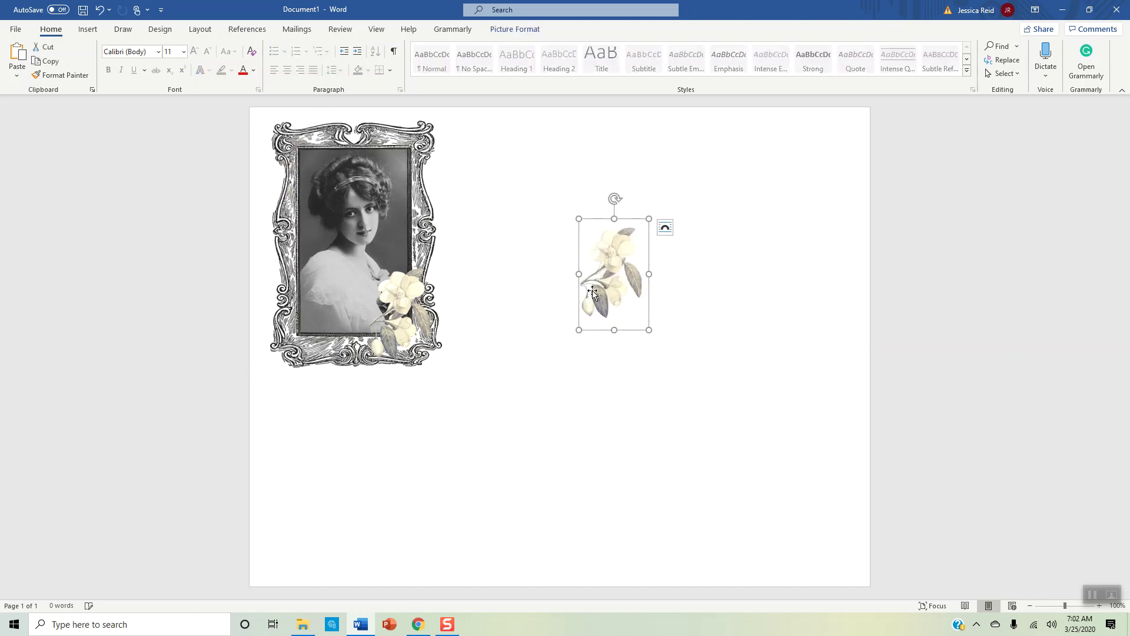
- Flip the magnolia copy horizontally, rotate it clockwise and place it over the frame's upper-left corner
{"action": "left_click", "coordinate": [518, 31]}
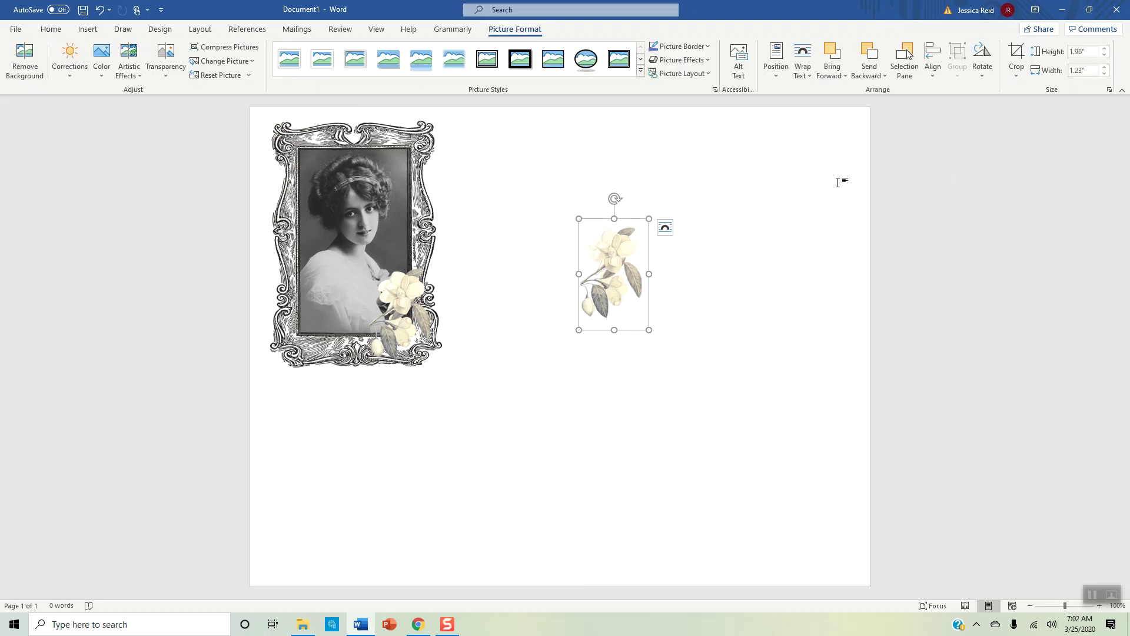
{"action": "left_click", "coordinate": [981, 56]}
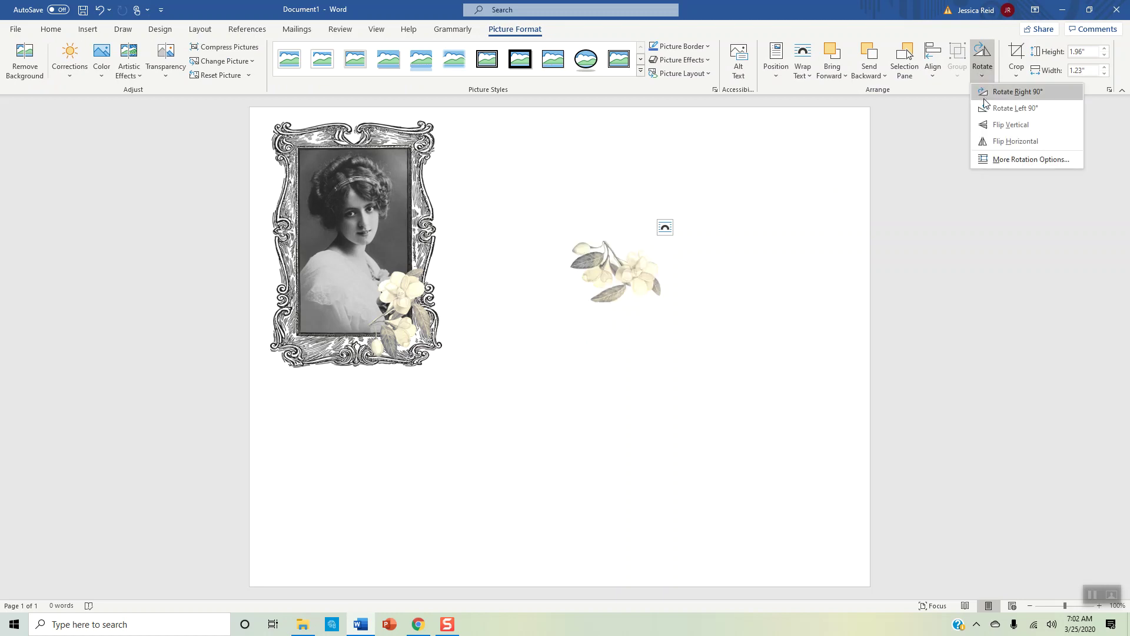
{"action": "left_click", "coordinate": [995, 142]}
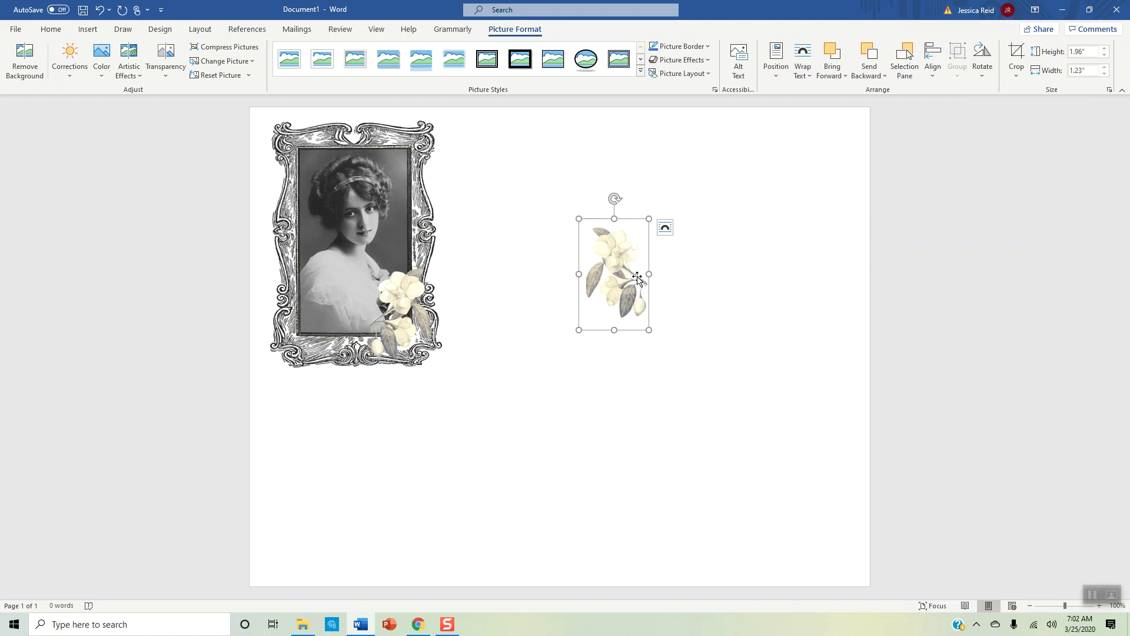
{"action": "left_click_drag", "start_coordinate": [614, 198], "coordinate": [659, 212]}
{"action": "left_click_drag", "start_coordinate": [595, 253], "coordinate": [320, 171]}
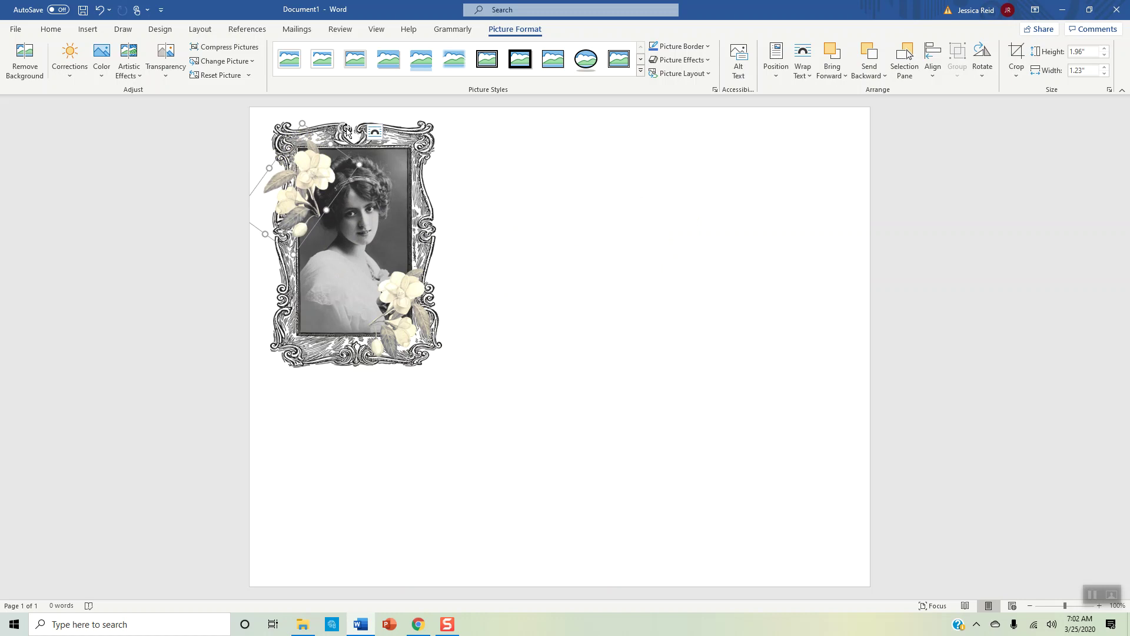
{"action": "mouse_move", "coordinate": [342, 127]}
{"action": "left_mouse_down"}
{"action": "mouse_move", "coordinate": [359, 151]}
{"action": "mouse_move", "coordinate": [358, 125]}
{"action": "left_mouse_up"}
{"action": "left_click_drag", "start_coordinate": [304, 160], "coordinate": [318, 165]}
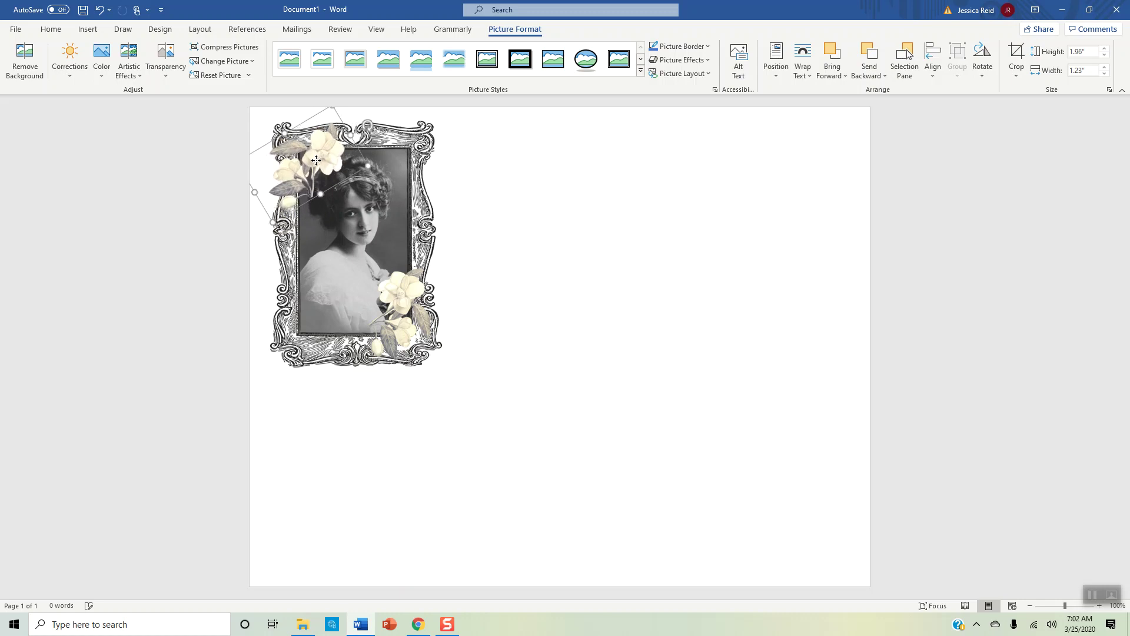
{"action": "left_click", "coordinate": [557, 383]}
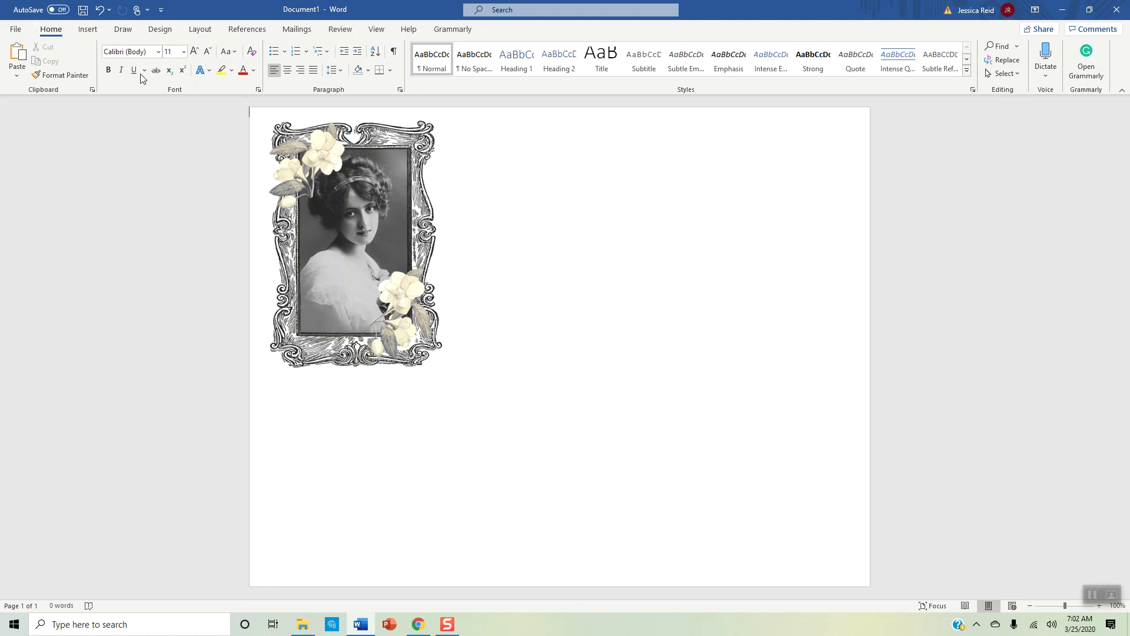
- Duplicate all the collage pictures on the page at once
{"action": "left_click", "coordinate": [1010, 76]}
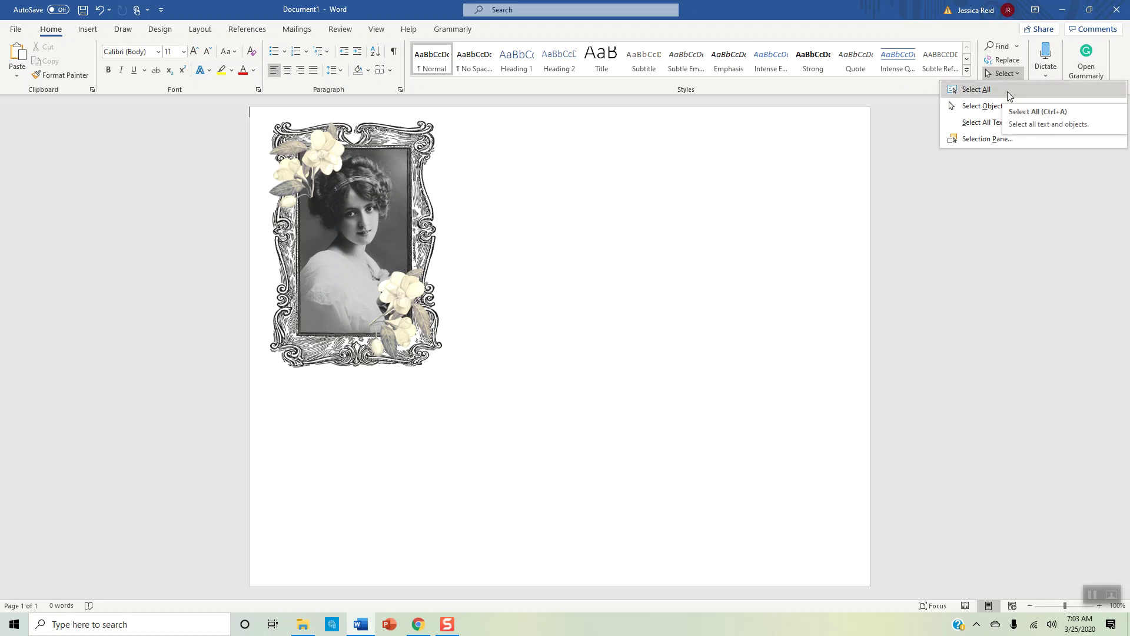
{"action": "left_click", "coordinate": [1008, 91]}
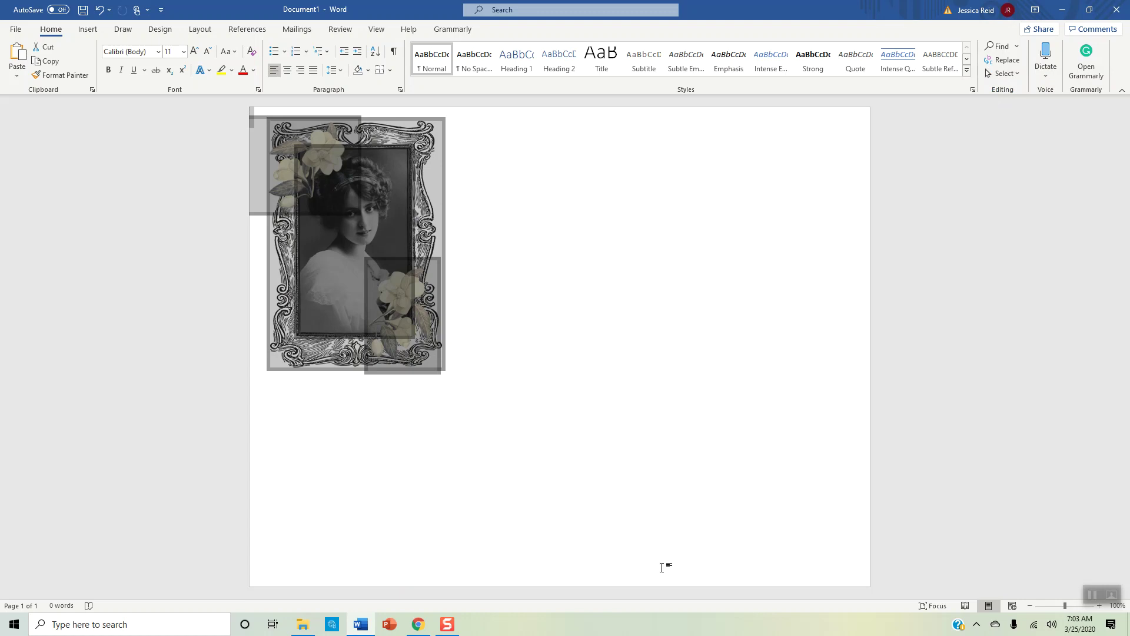
{"action": "key", "text": "ctrl+z"}
{"action": "left_click", "coordinate": [632, 335]}
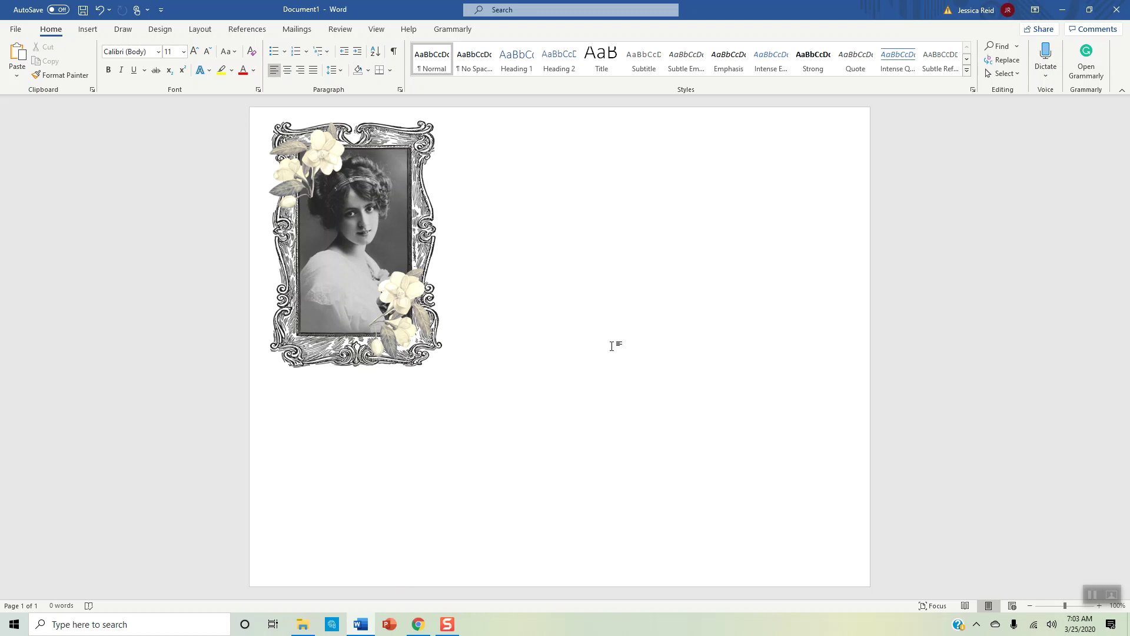
{"action": "key", "text": "ctrl+z"}
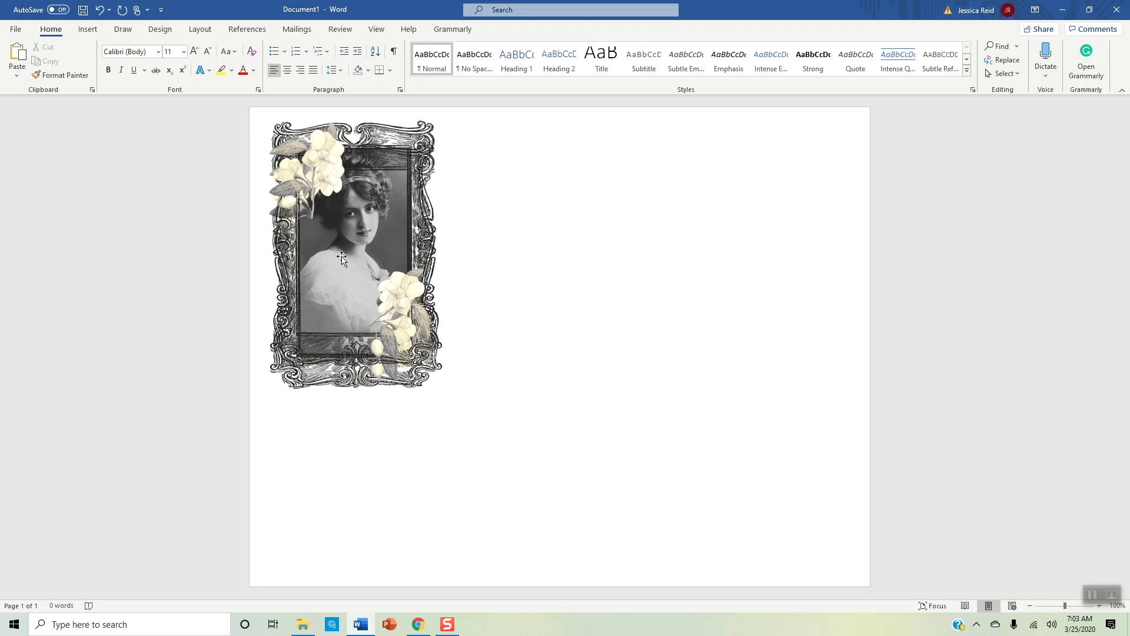
- Move one of the two frames to the right of the collage and shift the other up around the portrait
{"action": "left_click_drag", "start_coordinate": [342, 257], "coordinate": [562, 266]}
{"action": "left_click_drag", "start_coordinate": [554, 275], "coordinate": [544, 273]}
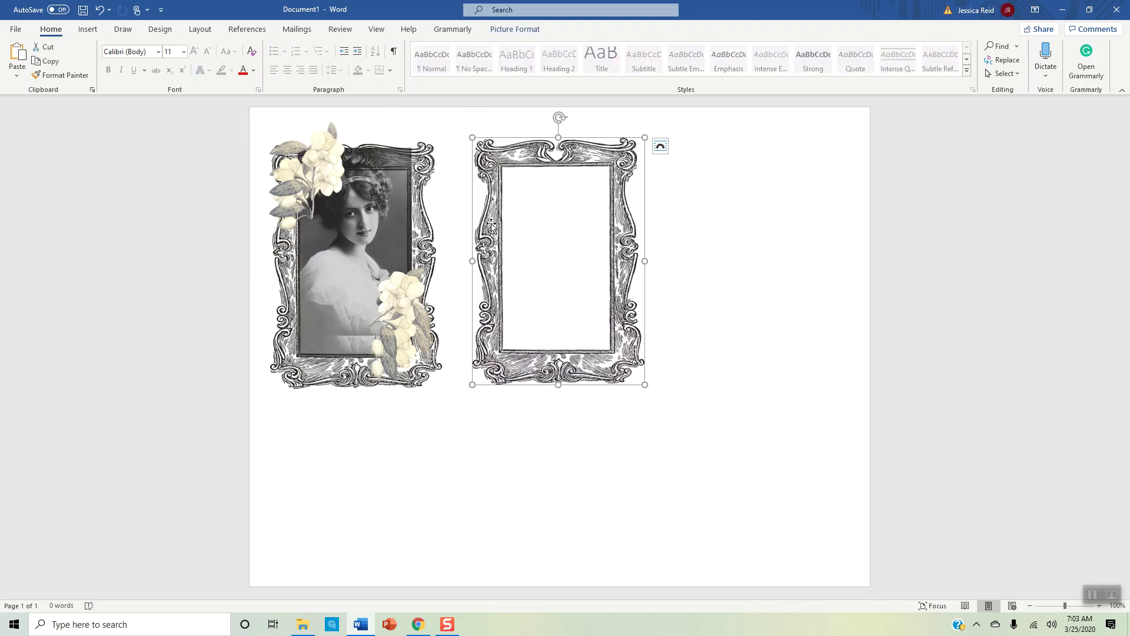
{"action": "mouse_move", "coordinate": [330, 238]}
{"action": "left_mouse_down"}
{"action": "mouse_move", "coordinate": [510, 250]}
{"action": "mouse_move", "coordinate": [336, 219]}
{"action": "left_mouse_up"}
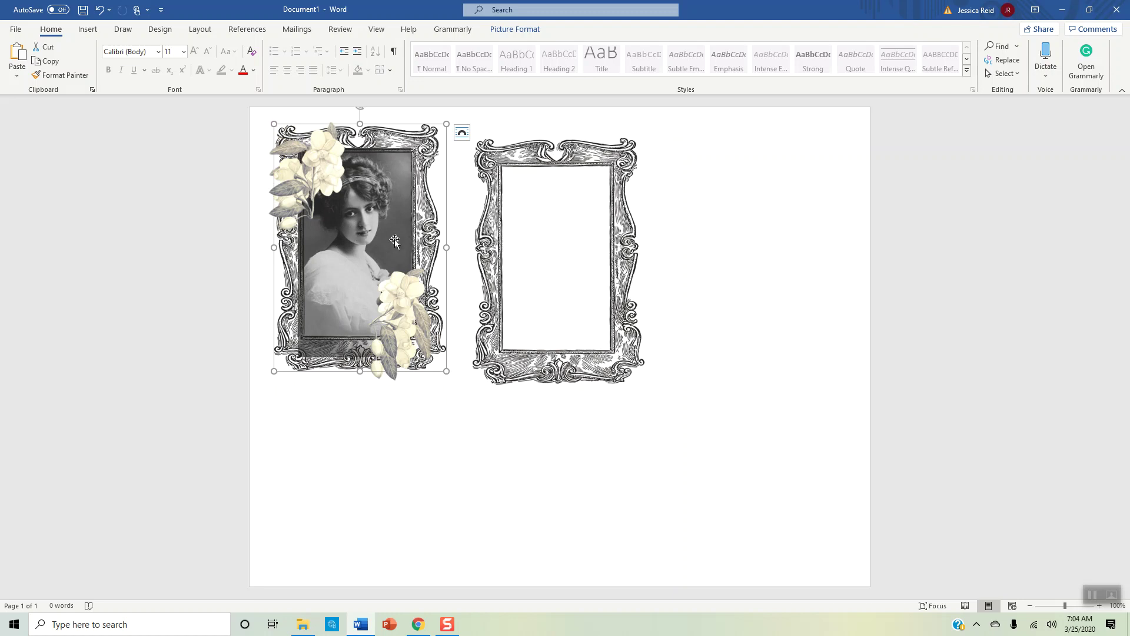
- List the page's objects and rename the portrait object Picture 2 as girl
{"action": "left_click", "coordinate": [532, 30]}
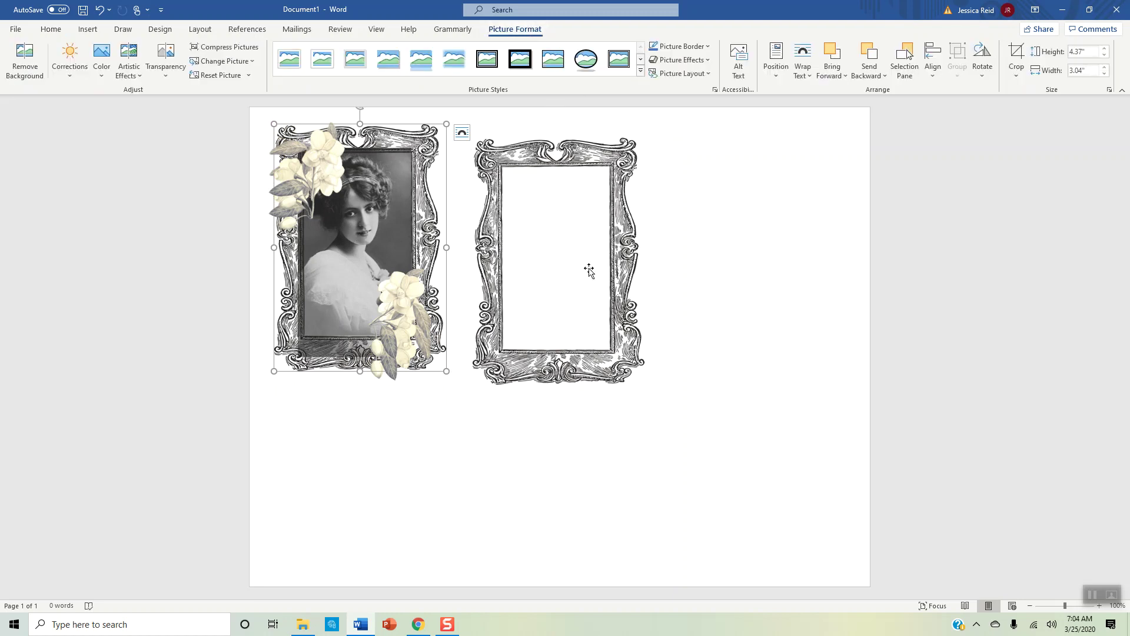
{"action": "left_click", "coordinate": [906, 79]}
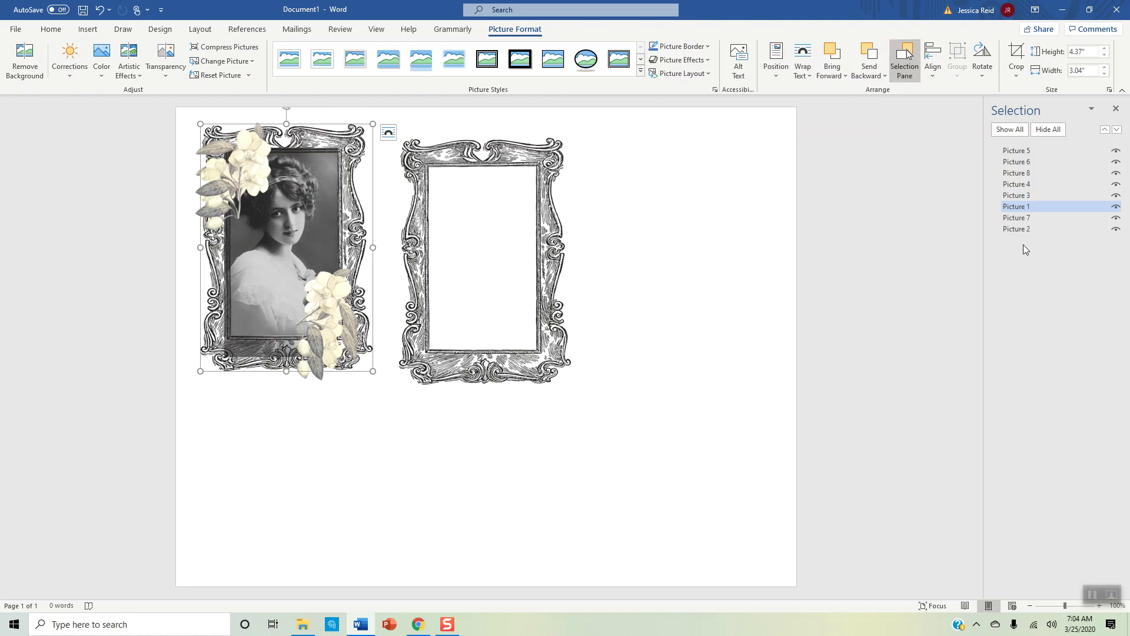
{"action": "left_click", "coordinate": [1019, 229]}
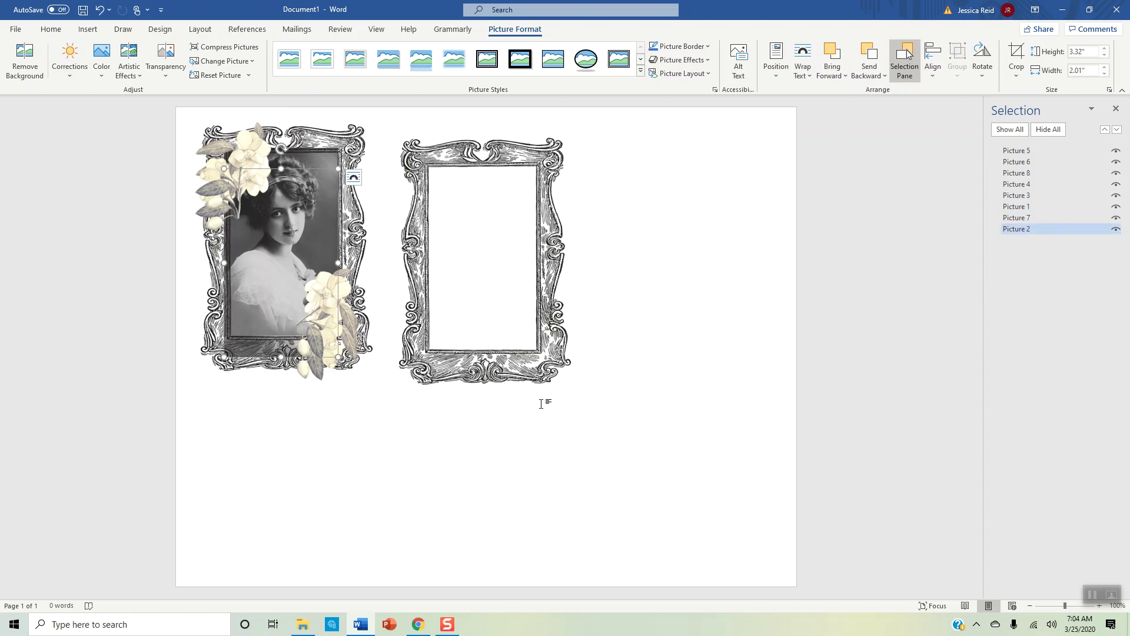
{"action": "left_click", "coordinate": [1039, 229]}
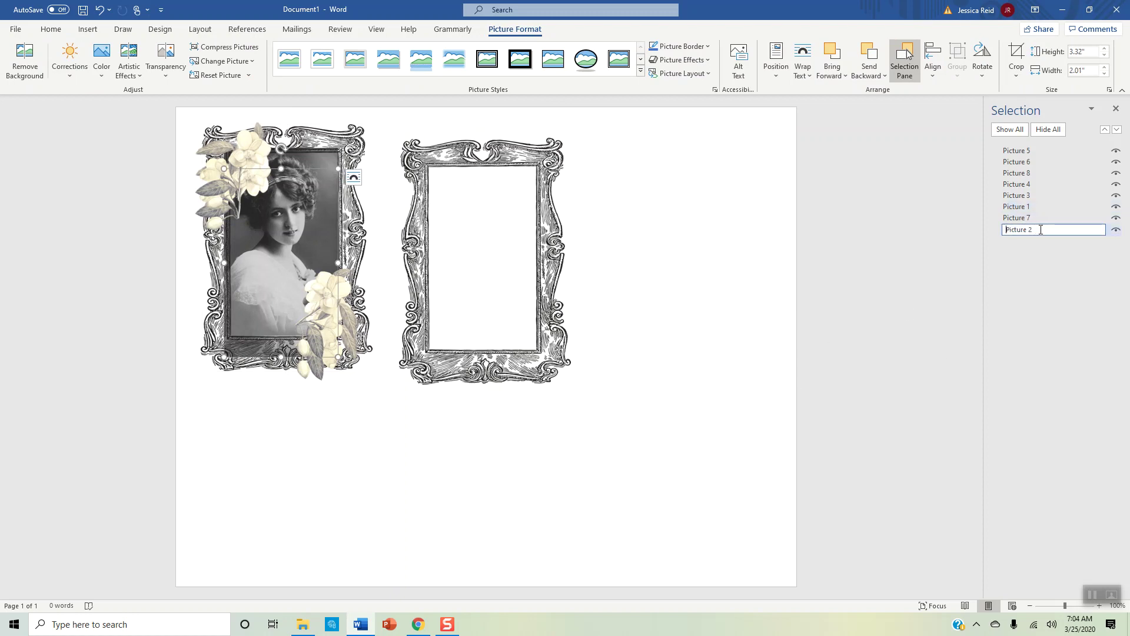
{"action": "left_click_drag", "start_coordinate": [1041, 230], "coordinate": [980, 229]}
{"action": "type", "text": "girl"}
{"action": "key", "text": "Return"}
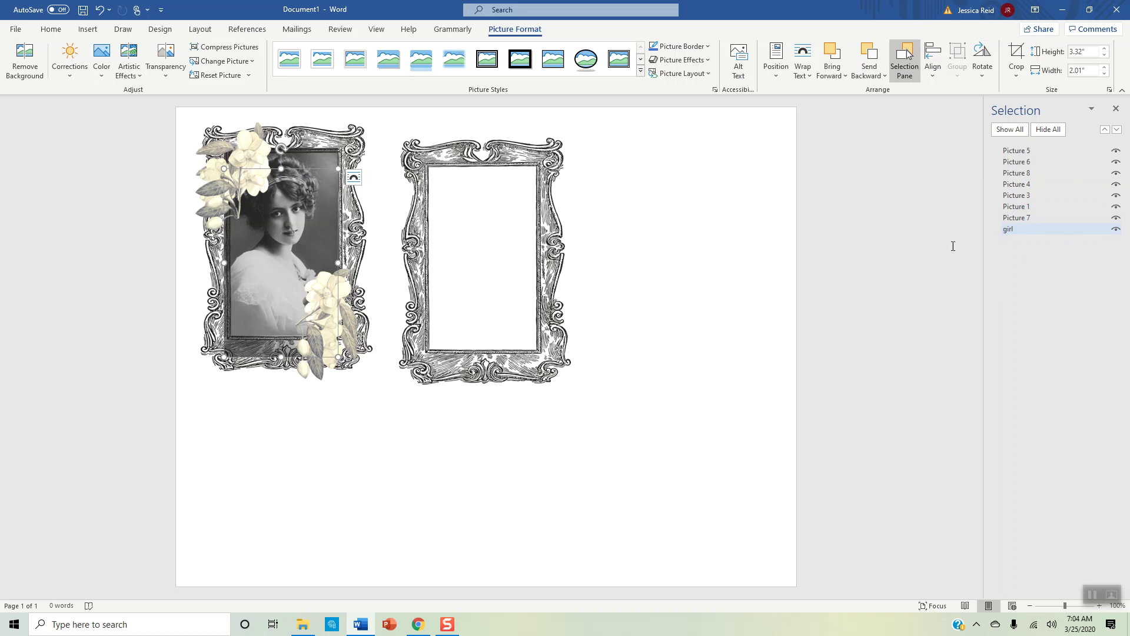
- Move the girl portrait out of the collage and fit it inside the empty frame beside it
{"action": "left_click", "coordinate": [1015, 233]}
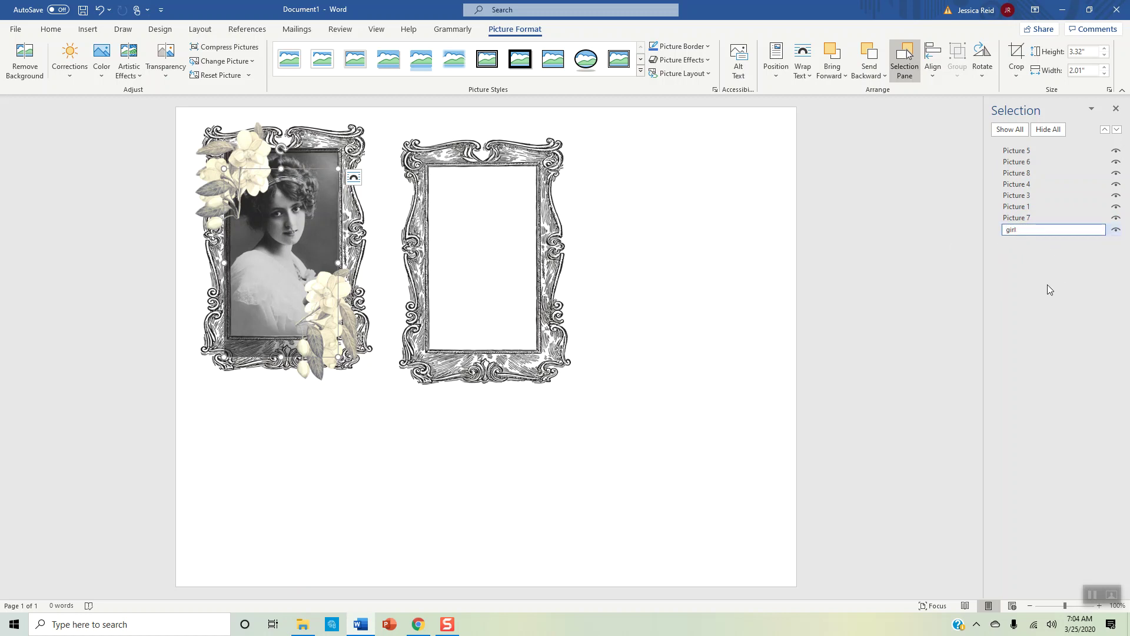
{"action": "left_click", "coordinate": [1031, 227]}
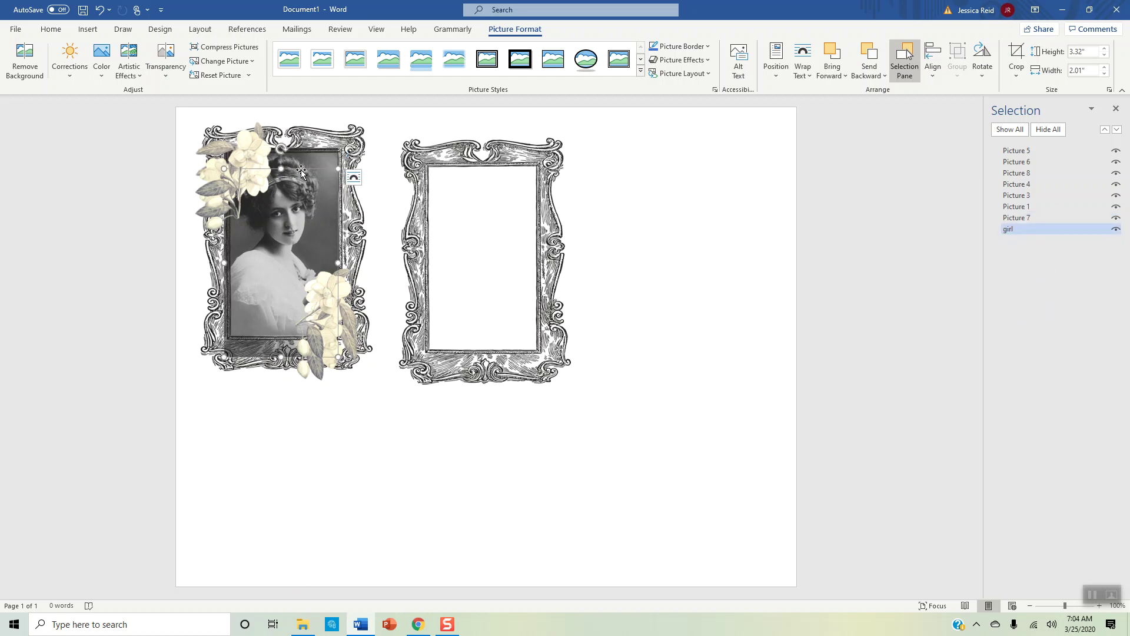
{"action": "left_click_drag", "start_coordinate": [301, 170], "coordinate": [520, 139]}
{"action": "left_click_drag", "start_coordinate": [724, 337], "coordinate": [518, 241]}
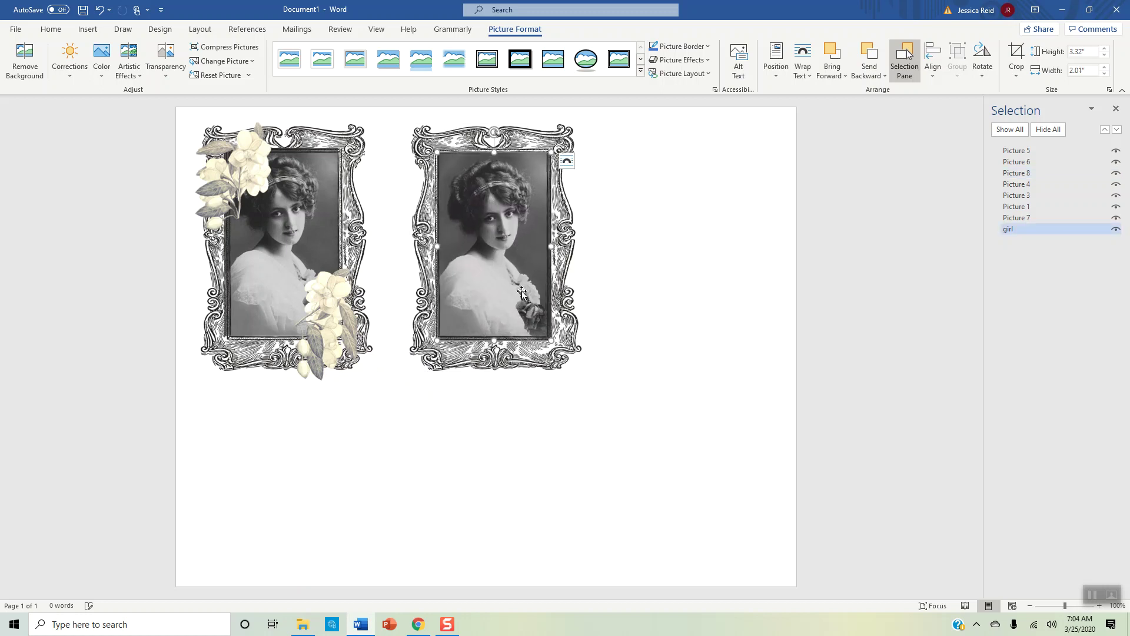
- Move one spare magnolia spray to the second frame's upper-left corner and another to its lower-right corner
{"action": "left_click_drag", "start_coordinate": [247, 162], "coordinate": [287, 265]}
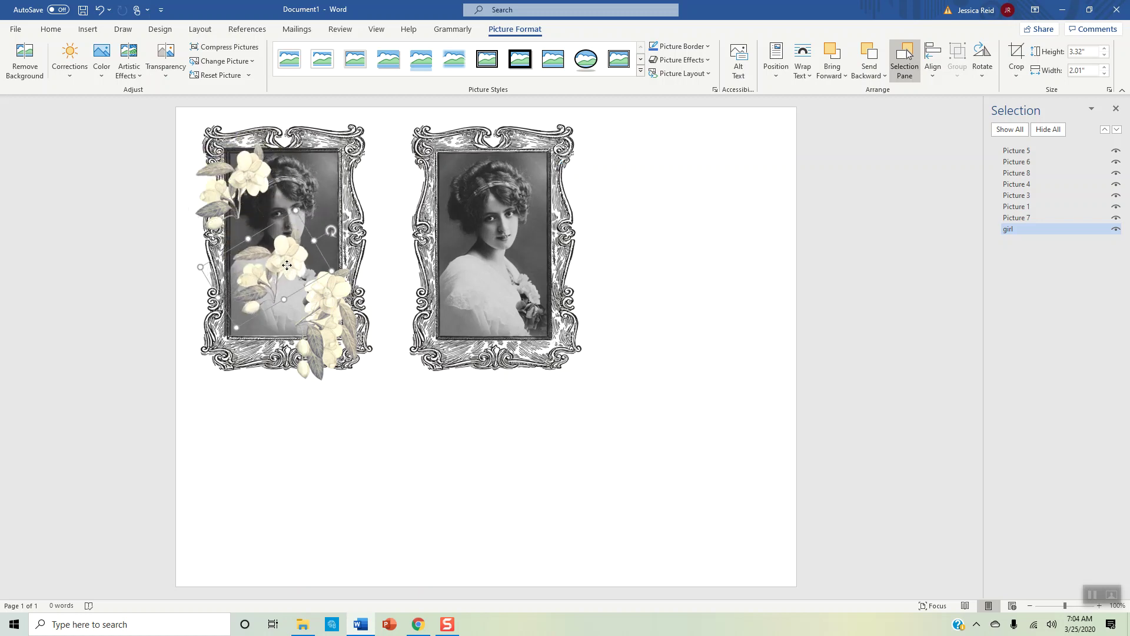
{"action": "left_click_drag", "start_coordinate": [287, 265], "coordinate": [464, 166]}
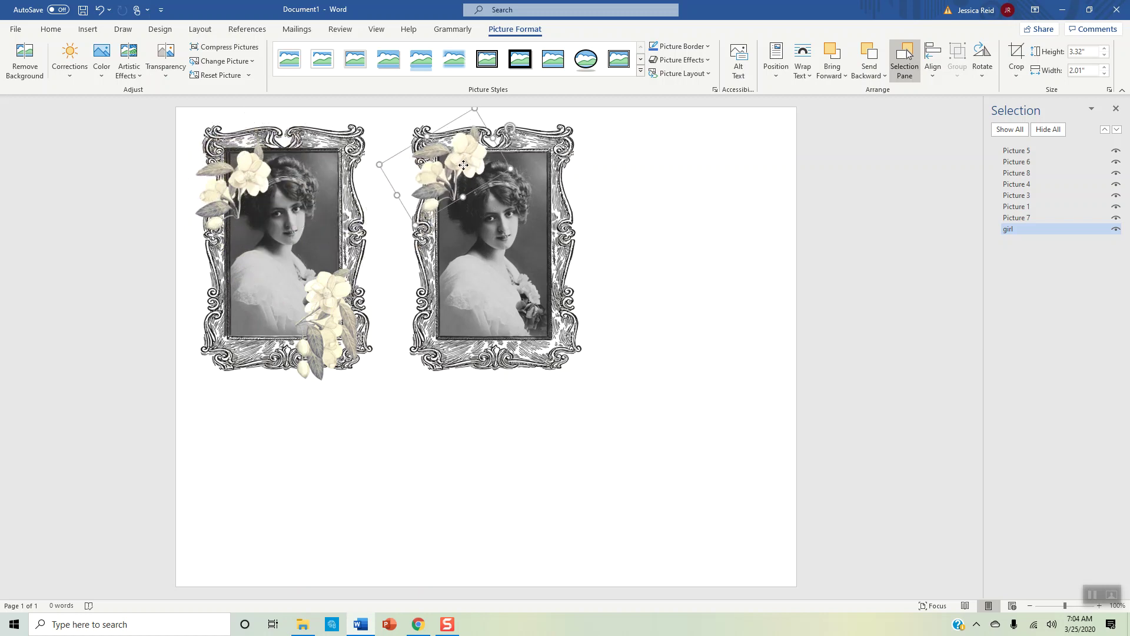
{"action": "left_click", "coordinate": [327, 321]}
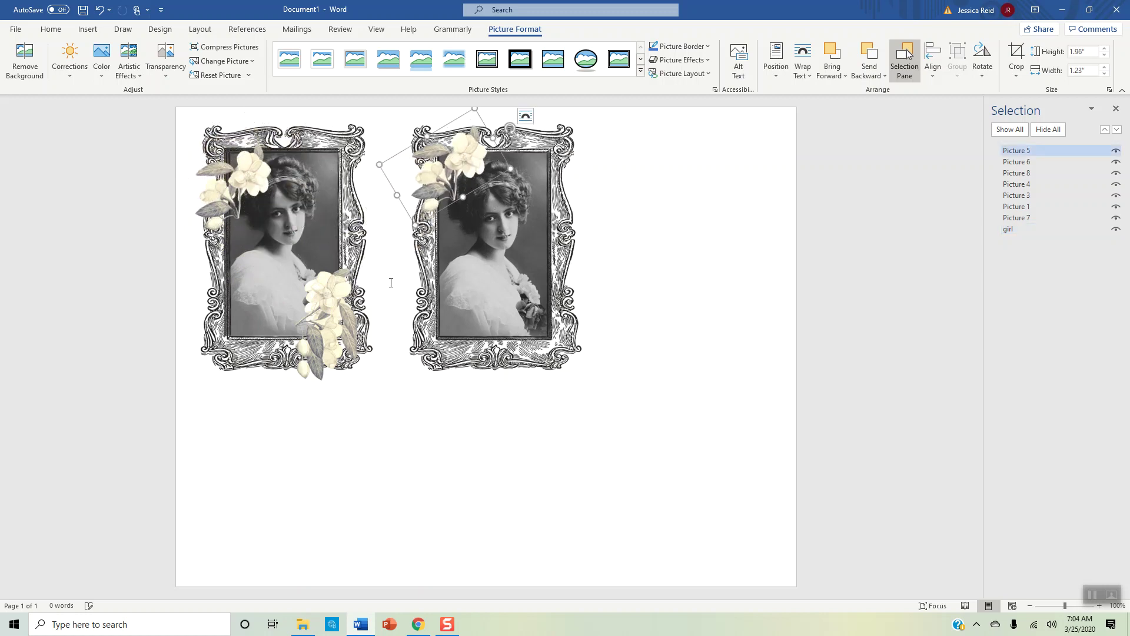
{"action": "mouse_move", "coordinate": [322, 290]}
{"action": "left_mouse_down"}
{"action": "mouse_move", "coordinate": [554, 405]}
{"action": "mouse_move", "coordinate": [585, 299]}
{"action": "mouse_move", "coordinate": [570, 291]}
{"action": "mouse_move", "coordinate": [539, 307]}
{"action": "left_mouse_up"}
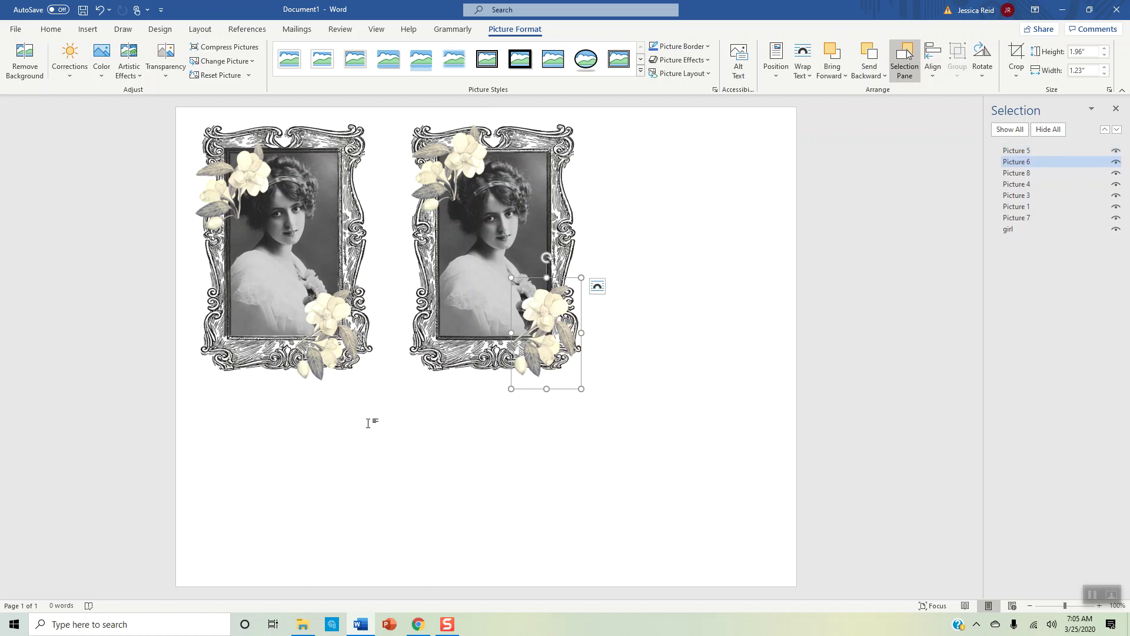
- Reposition the first collage's two magnolia sprays over the upper-left and lower-right corners of its frame
{"action": "left_click", "coordinate": [336, 329]}
{"action": "left_click_drag", "start_coordinate": [328, 336], "coordinate": [341, 336]}
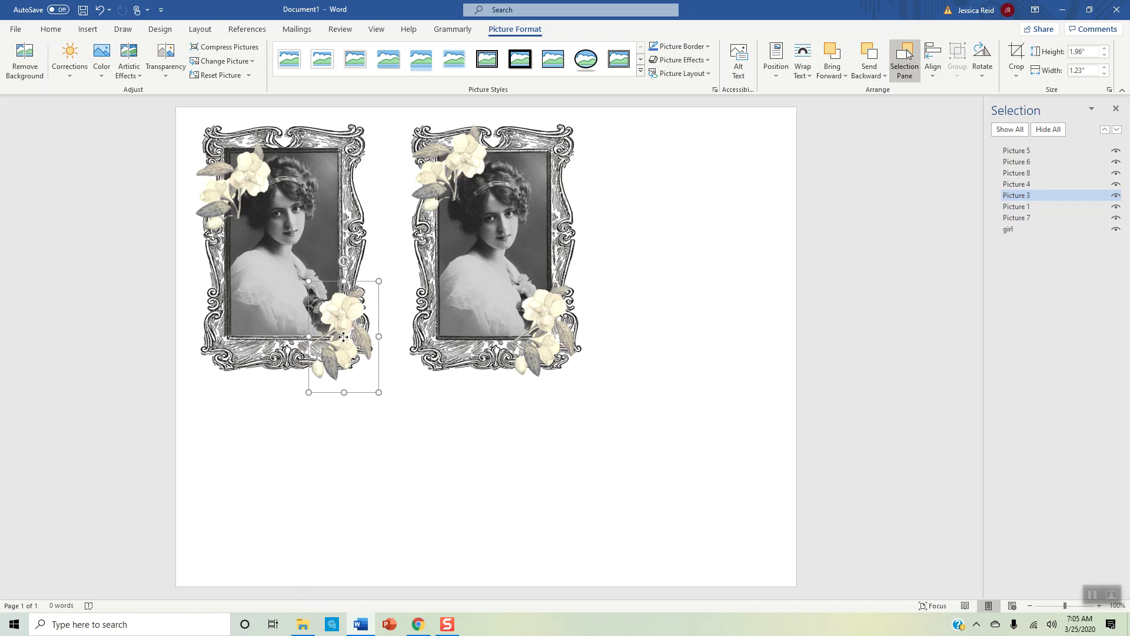
{"action": "left_click_drag", "start_coordinate": [246, 197], "coordinate": [241, 174]}
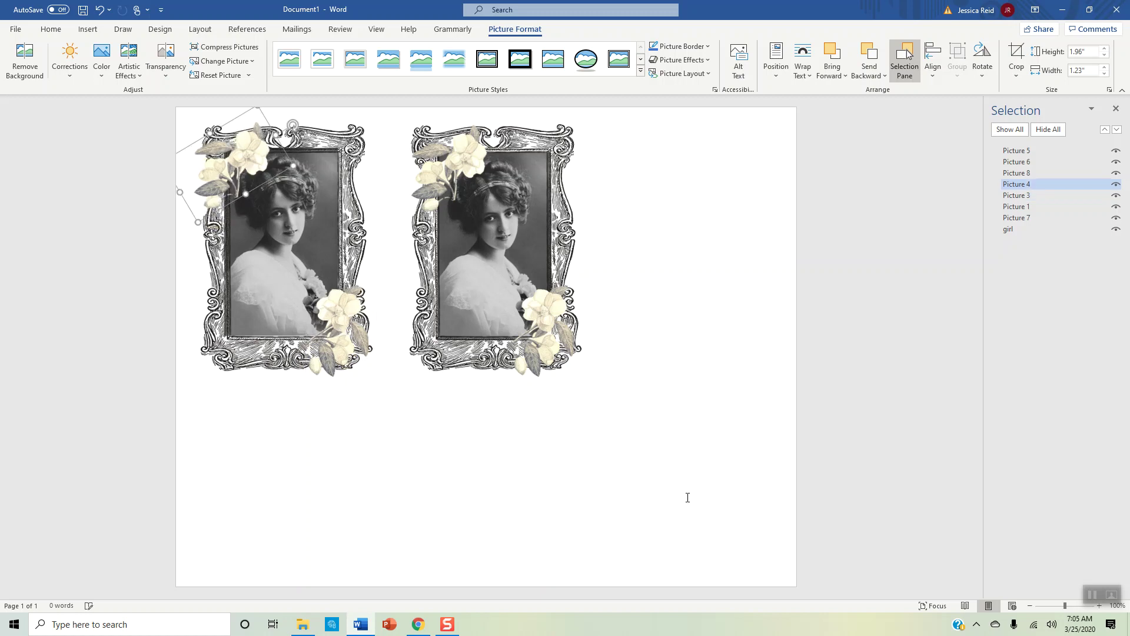
{"action": "left_click", "coordinate": [494, 566]}
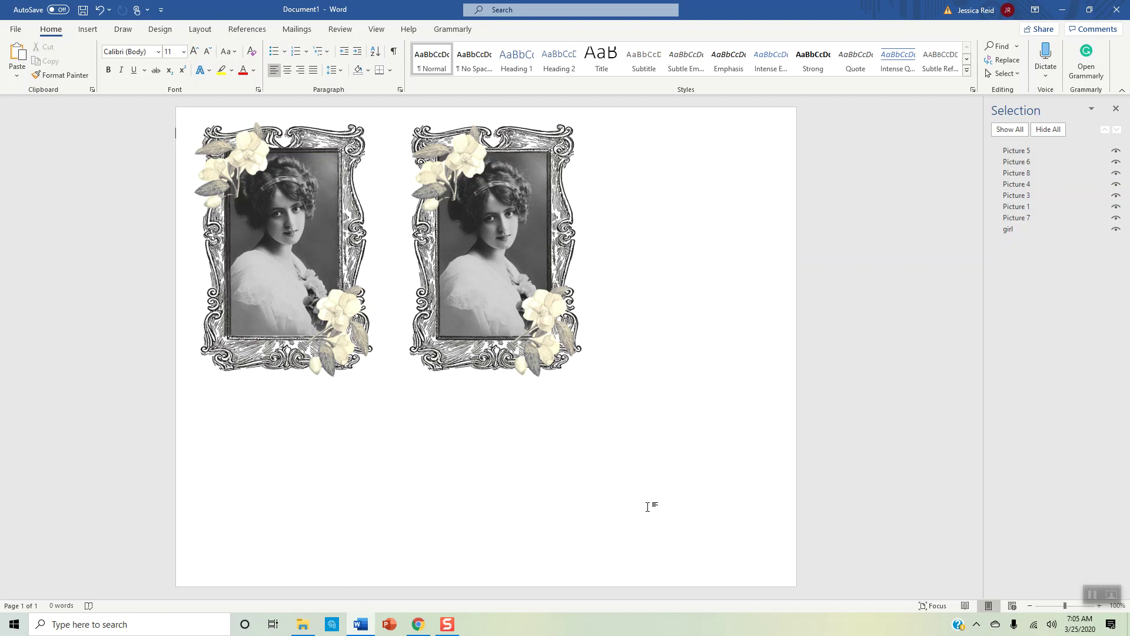
- Paste another set of the collage pictures and move one frame to the empty space beside the second collage
{"action": "key", "text": "ctrl+v"}
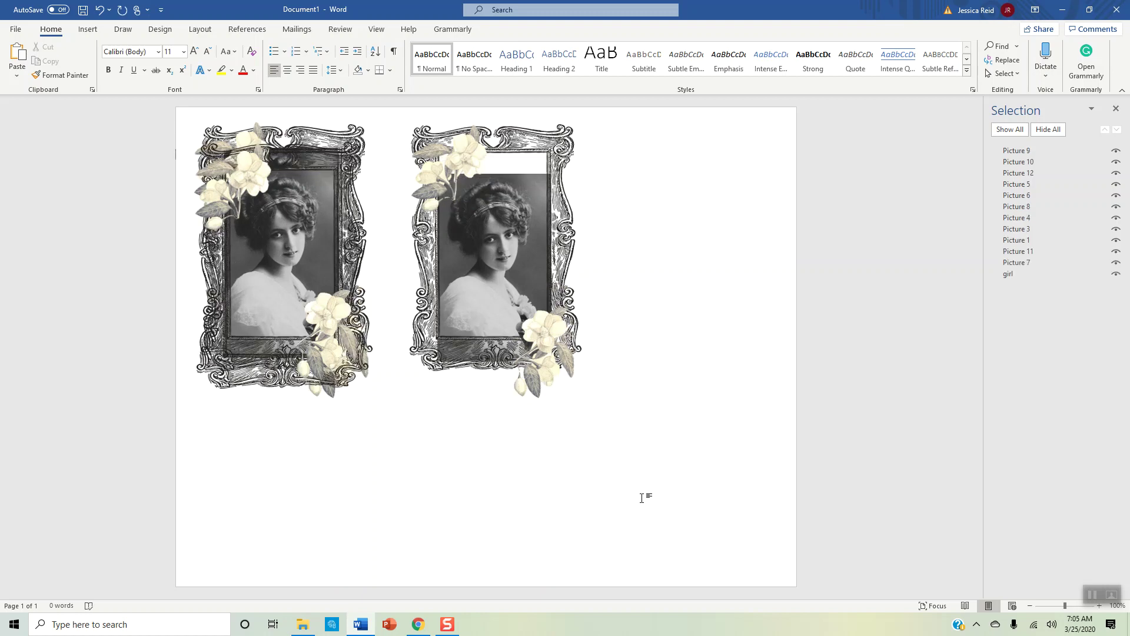
{"action": "left_click_drag", "start_coordinate": [483, 280], "coordinate": [496, 313]}
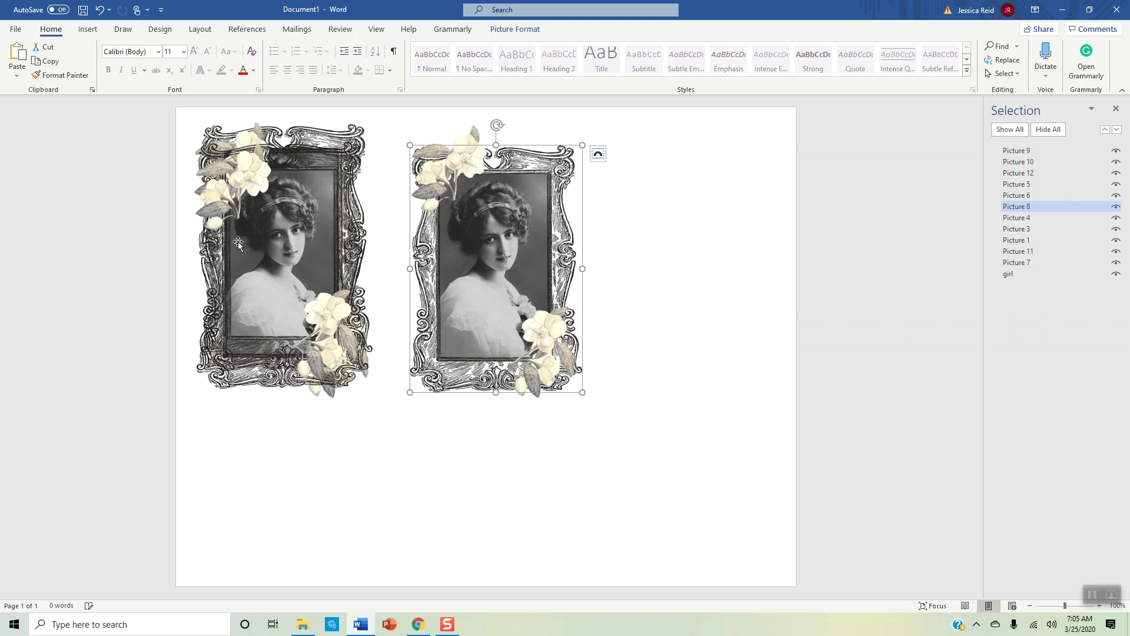
{"action": "left_click_drag", "start_coordinate": [553, 278], "coordinate": [673, 269]}
- Nudge the frames of the first and second collages around their portraits
{"action": "mouse_move", "coordinate": [286, 263]}
{"action": "left_mouse_down"}
{"action": "mouse_move", "coordinate": [318, 371]}
{"action": "mouse_move", "coordinate": [307, 280]}
{"action": "mouse_move", "coordinate": [287, 257]}
{"action": "left_mouse_up"}
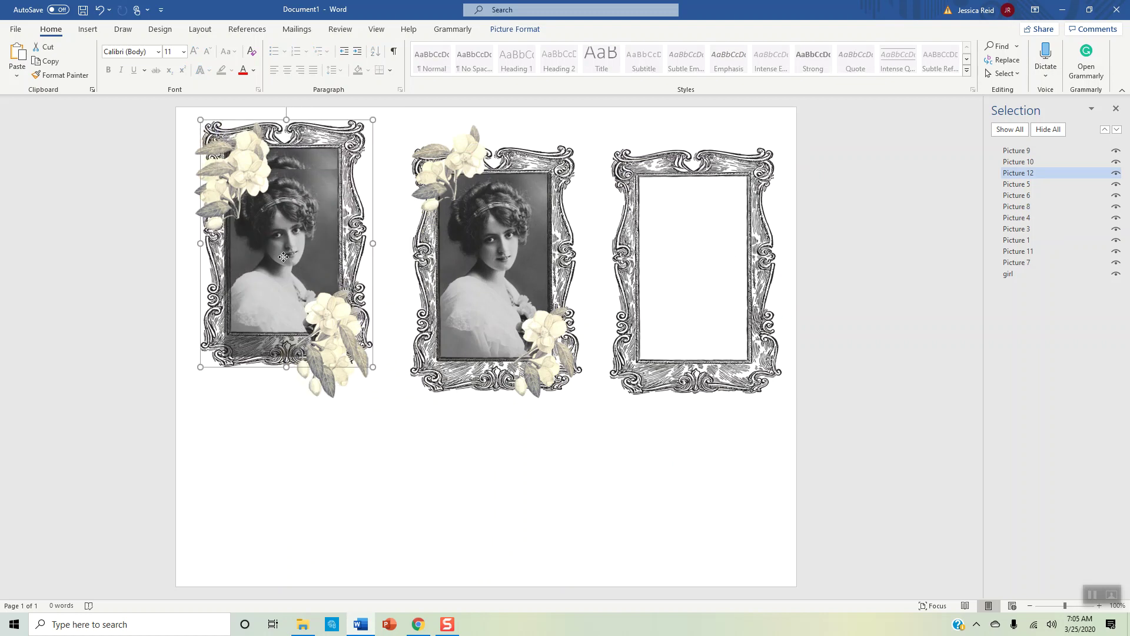
{"action": "left_click", "coordinate": [1009, 273]}
{"action": "mouse_move", "coordinate": [274, 270]}
{"action": "left_mouse_down"}
{"action": "mouse_move", "coordinate": [586, 432]}
{"action": "mouse_move", "coordinate": [171, 270]}
{"action": "mouse_move", "coordinate": [283, 274]}
{"action": "left_mouse_up"}
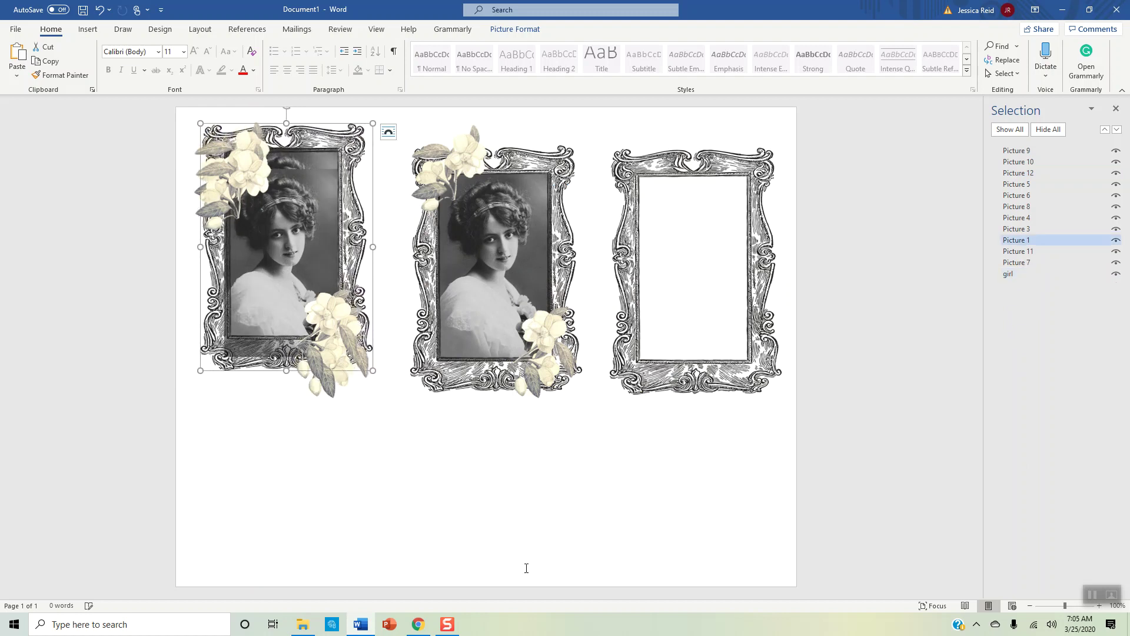
{"action": "left_click", "coordinate": [1008, 274]}
{"action": "mouse_move", "coordinate": [489, 253]}
{"action": "left_mouse_down"}
{"action": "mouse_move", "coordinate": [507, 362]}
{"action": "mouse_move", "coordinate": [539, 399]}
{"action": "mouse_move", "coordinate": [492, 255]}
{"action": "left_mouse_up"}
{"action": "left_click", "coordinate": [654, 480]}
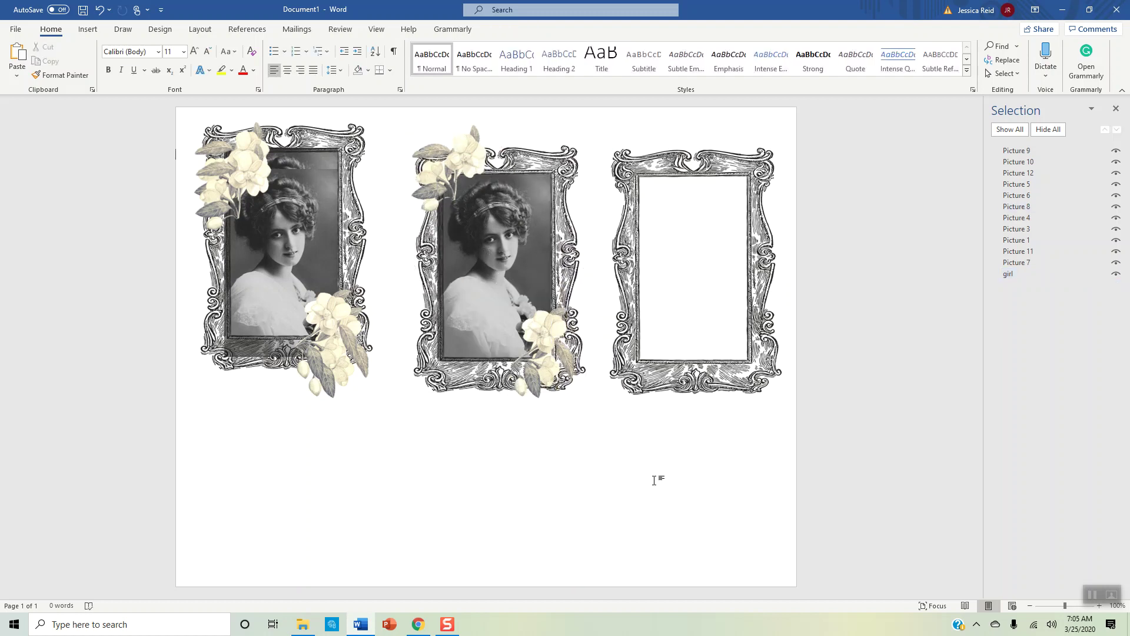
- Move the extra portrait, Picture 11, out of the first collage and into the empty third frame
{"action": "left_click", "coordinate": [309, 160]}
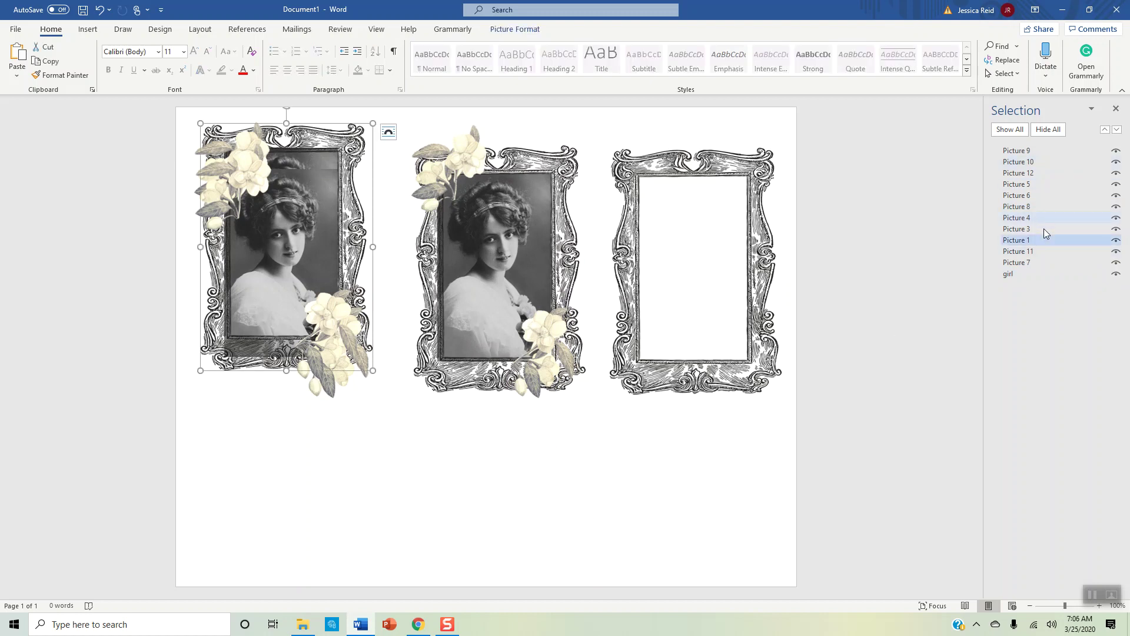
{"action": "left_click", "coordinate": [1043, 250]}
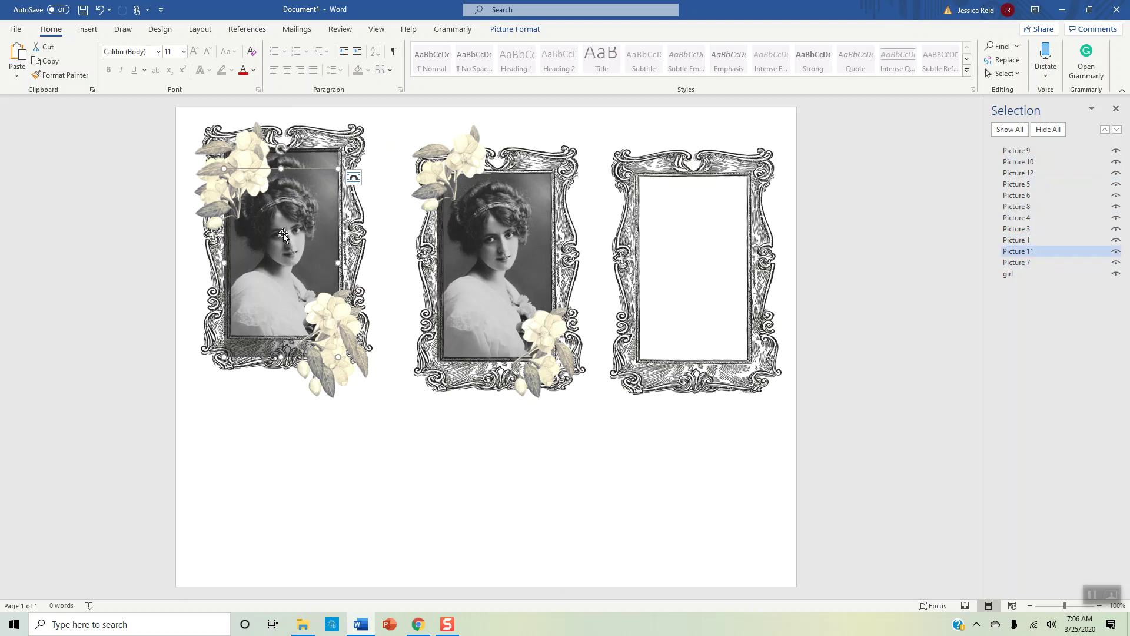
{"action": "left_click_drag", "start_coordinate": [287, 257], "coordinate": [286, 232]}
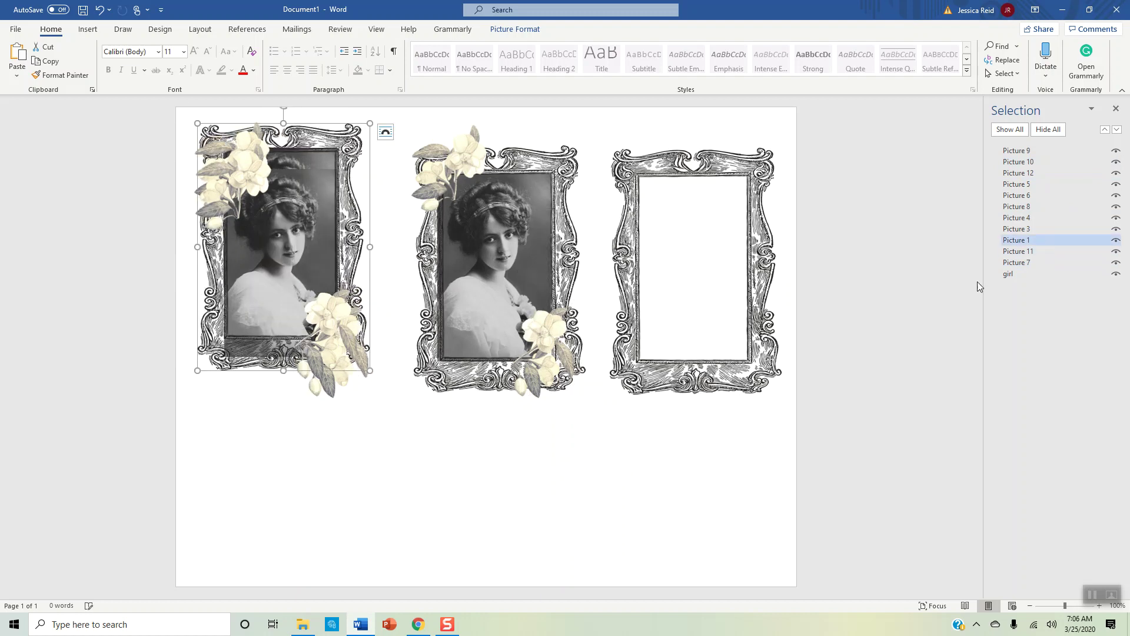
{"action": "left_click", "coordinate": [1052, 251]}
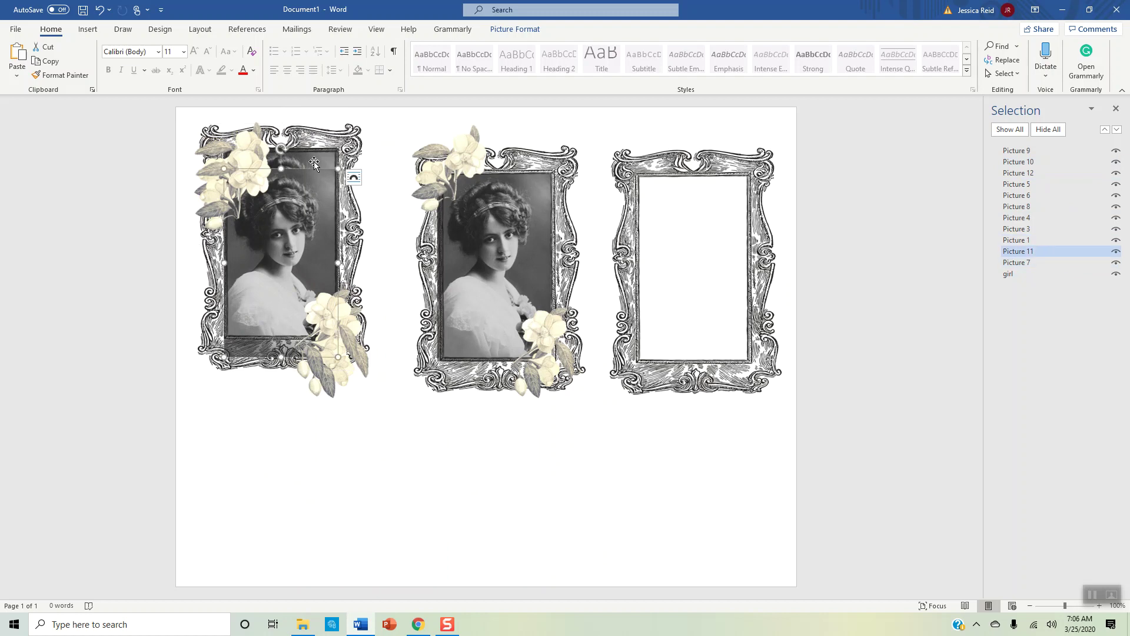
{"action": "left_click_drag", "start_coordinate": [306, 168], "coordinate": [716, 178]}
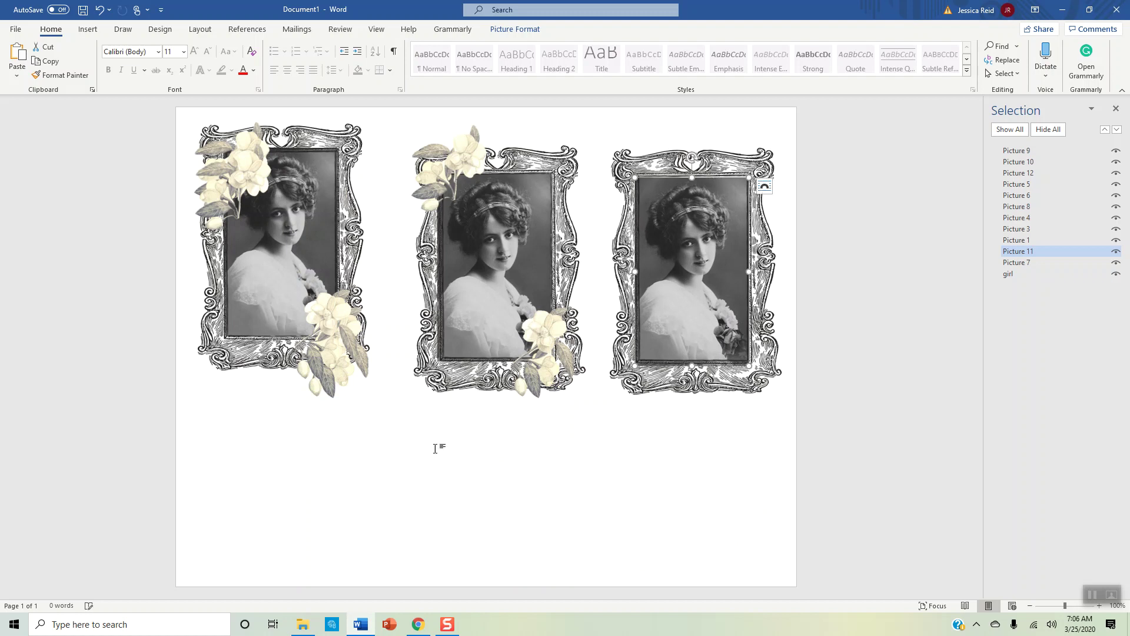
- Move the spare magnolia sprays from the first collage to the third frame's lower-right and upper-left corners
{"action": "left_click_drag", "start_coordinate": [329, 337], "coordinate": [751, 329]}
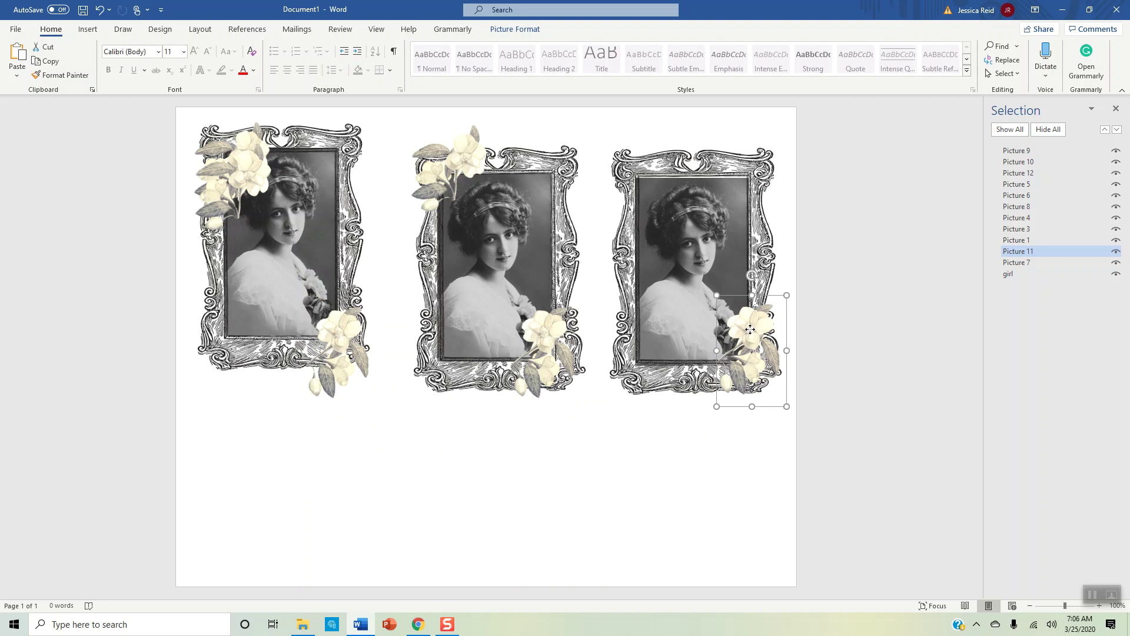
{"action": "left_click_drag", "start_coordinate": [270, 136], "coordinate": [650, 167]}
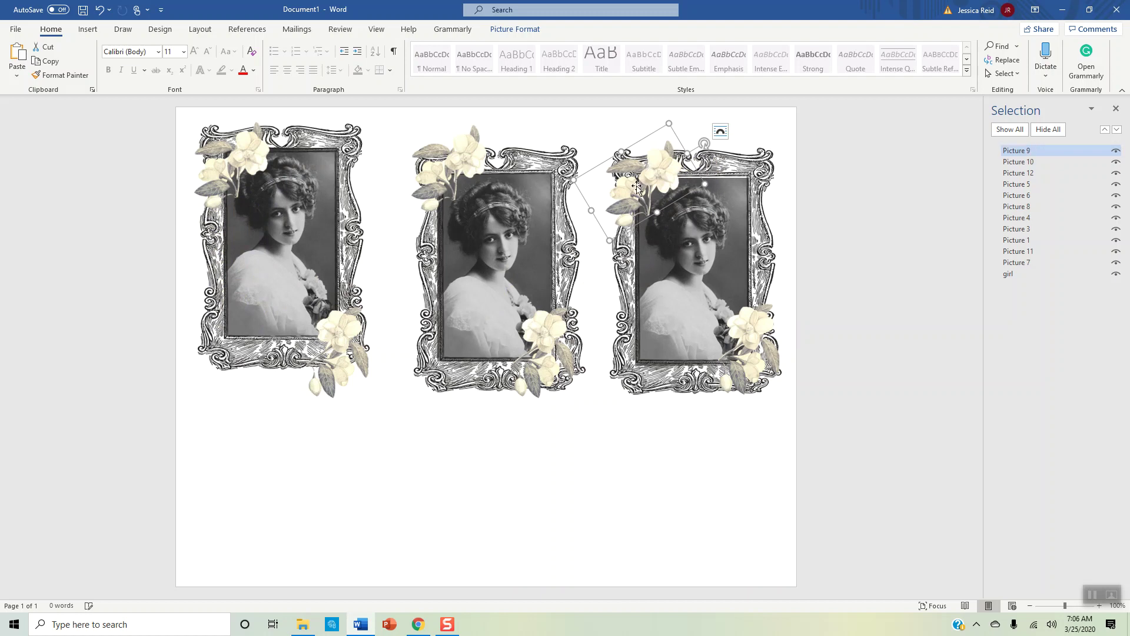
{"action": "left_click", "coordinate": [564, 465]}
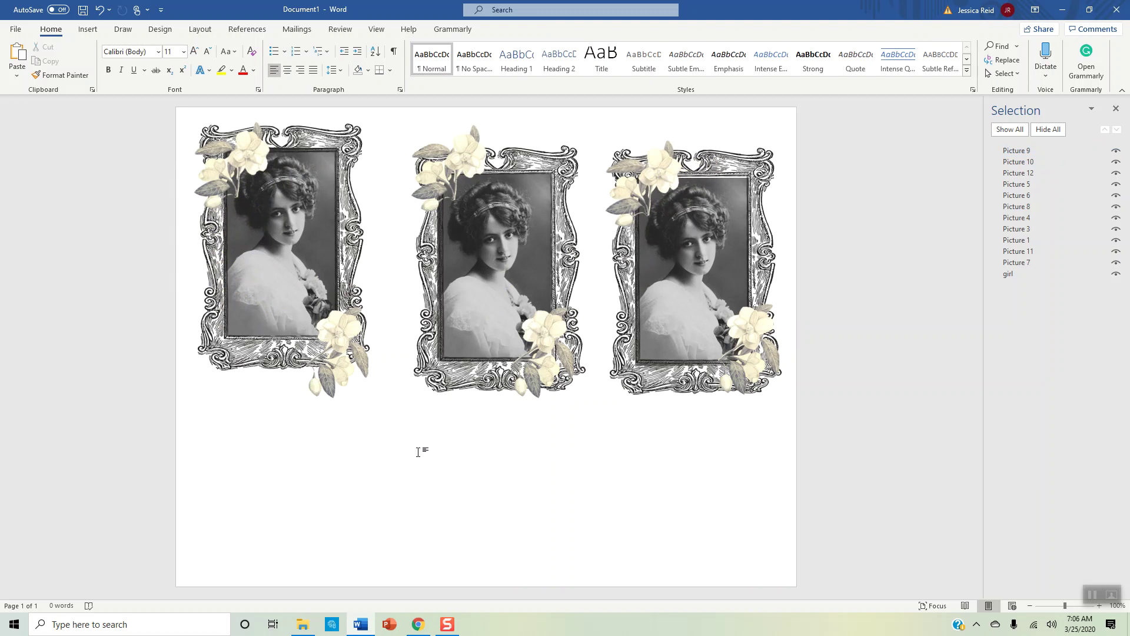
- Duplicate the middle collage's frame and place the copy, shrunk to about half size, below the collages
{"action": "left_click", "coordinate": [436, 382]}
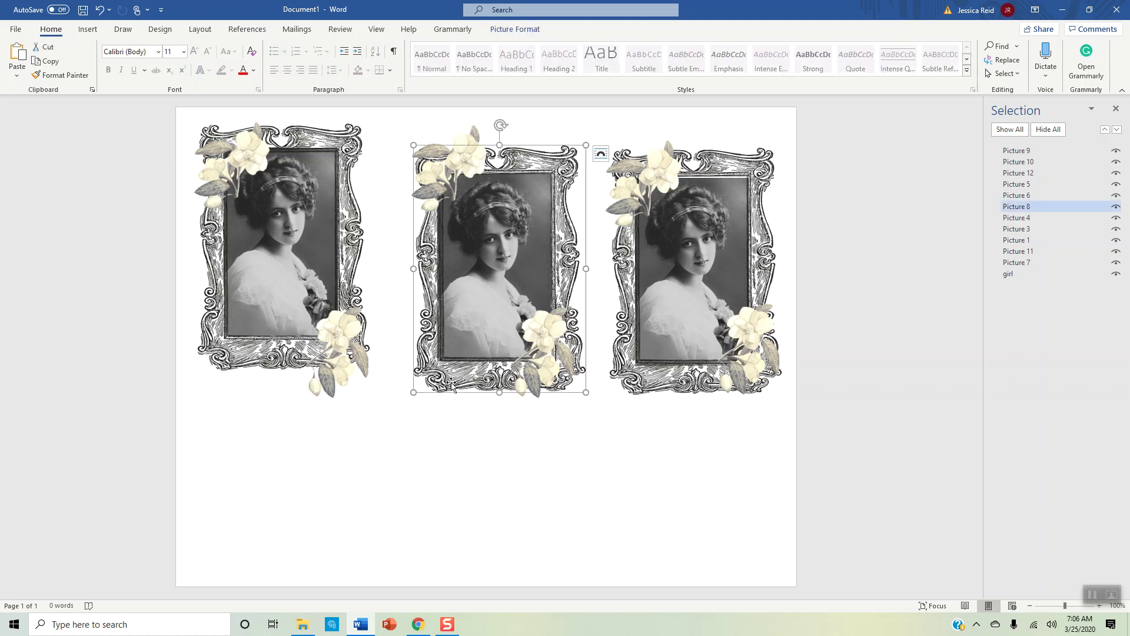
{"action": "right_click", "coordinate": [436, 382]}
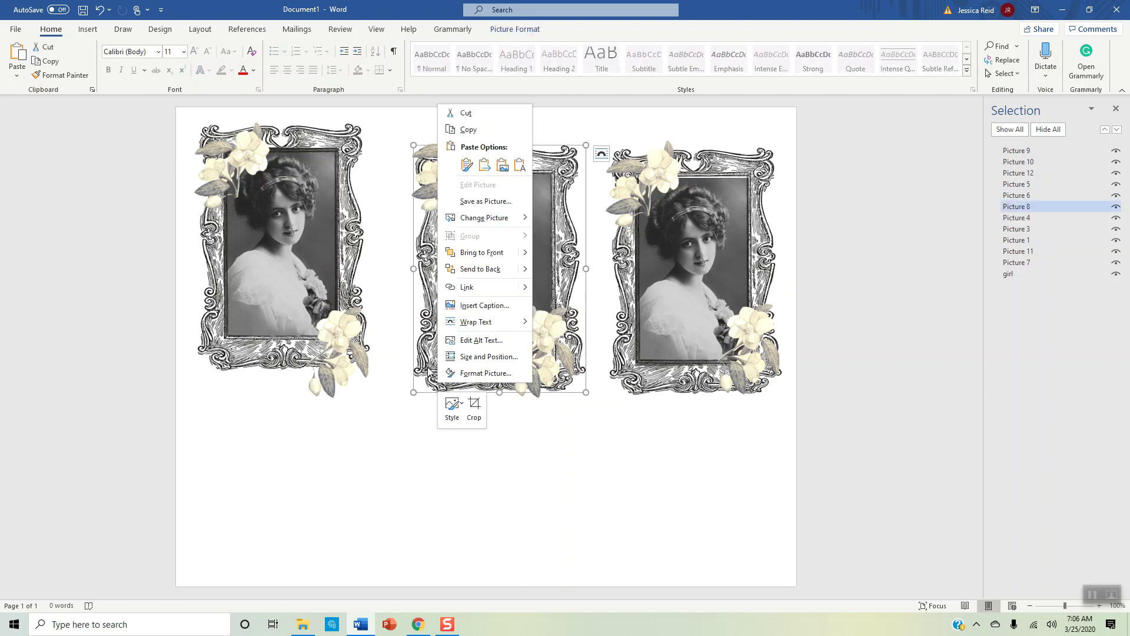
{"action": "left_click", "coordinate": [474, 137]}
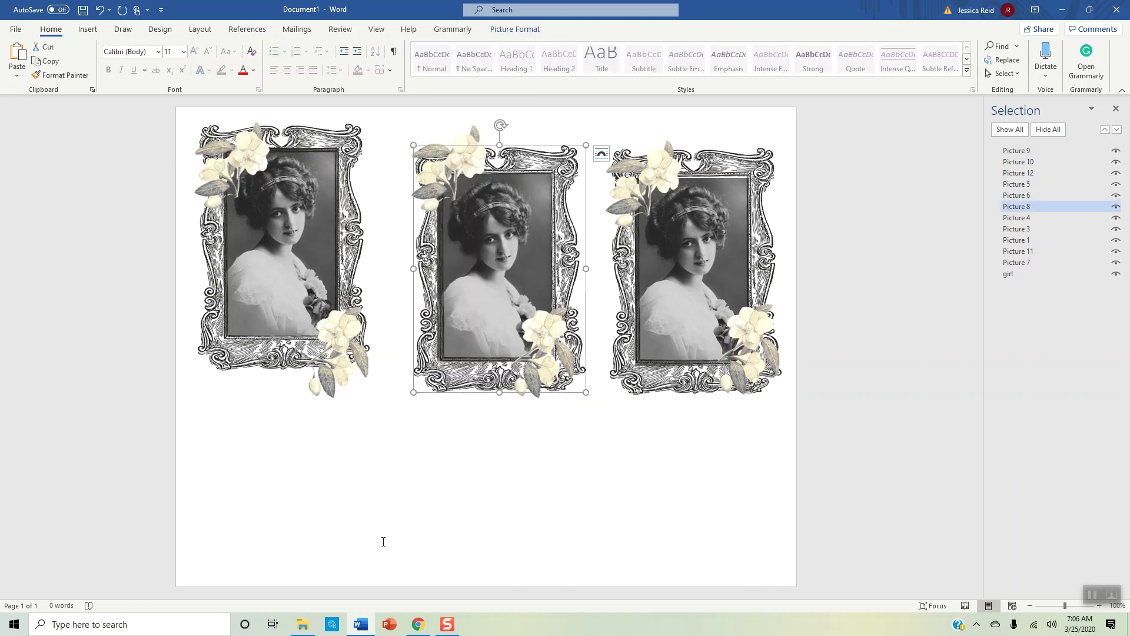
{"action": "left_click", "coordinate": [378, 513]}
{"action": "right_click", "coordinate": [377, 510]}
{"action": "left_click", "coordinate": [404, 385]}
{"action": "left_click_drag", "start_coordinate": [212, 385], "coordinate": [415, 543]}
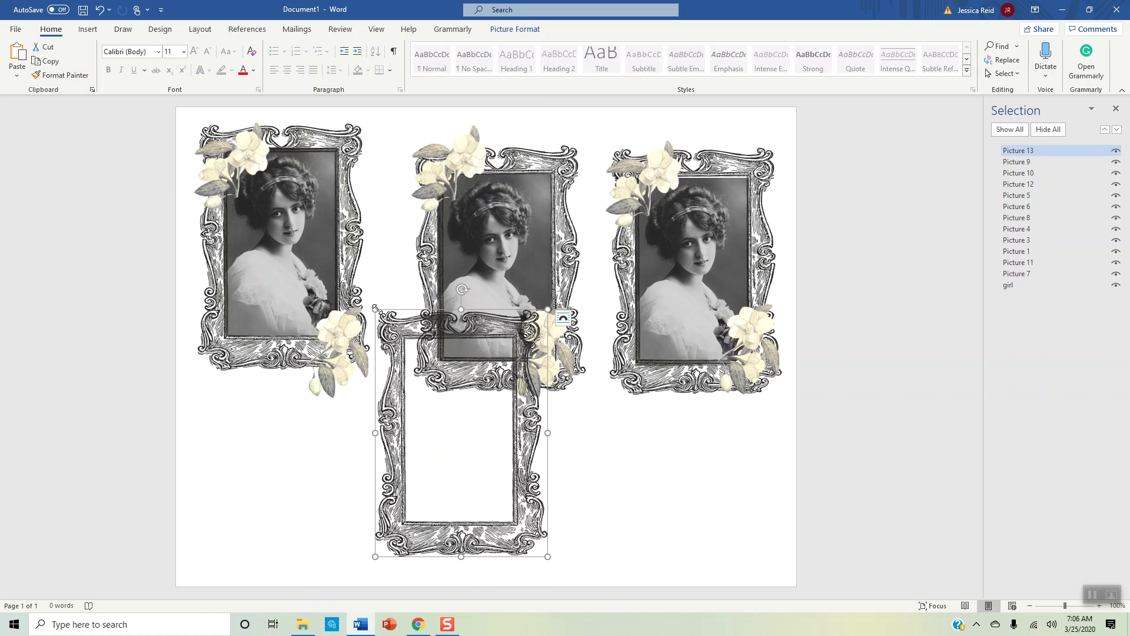
{"action": "left_click_drag", "start_coordinate": [374, 309], "coordinate": [465, 439]}
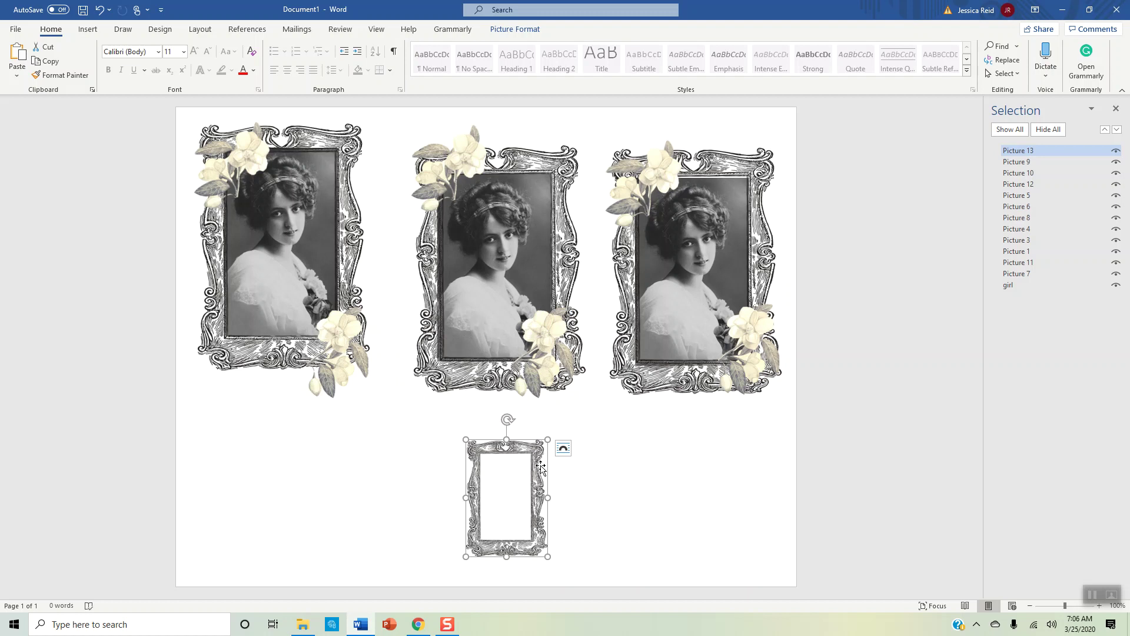
{"action": "left_click", "coordinate": [406, 531]}
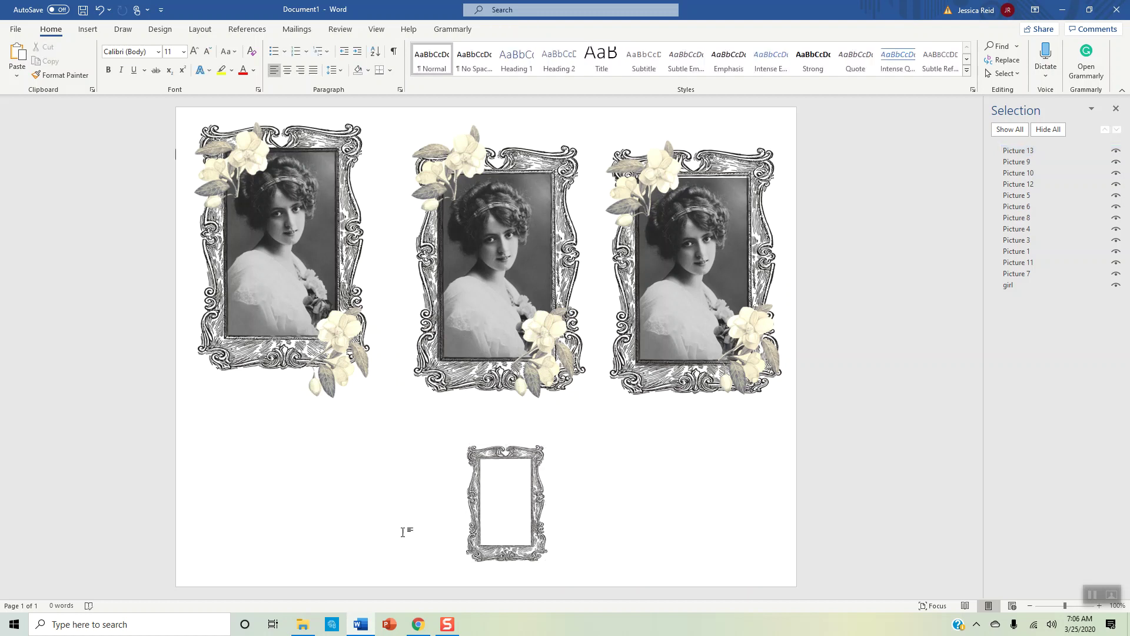
{"action": "left_click", "coordinate": [298, 265]}
{"action": "right_click", "coordinate": [298, 264]}
{"action": "left_click", "coordinate": [207, 231]}
{"action": "left_click", "coordinate": [534, 249]}
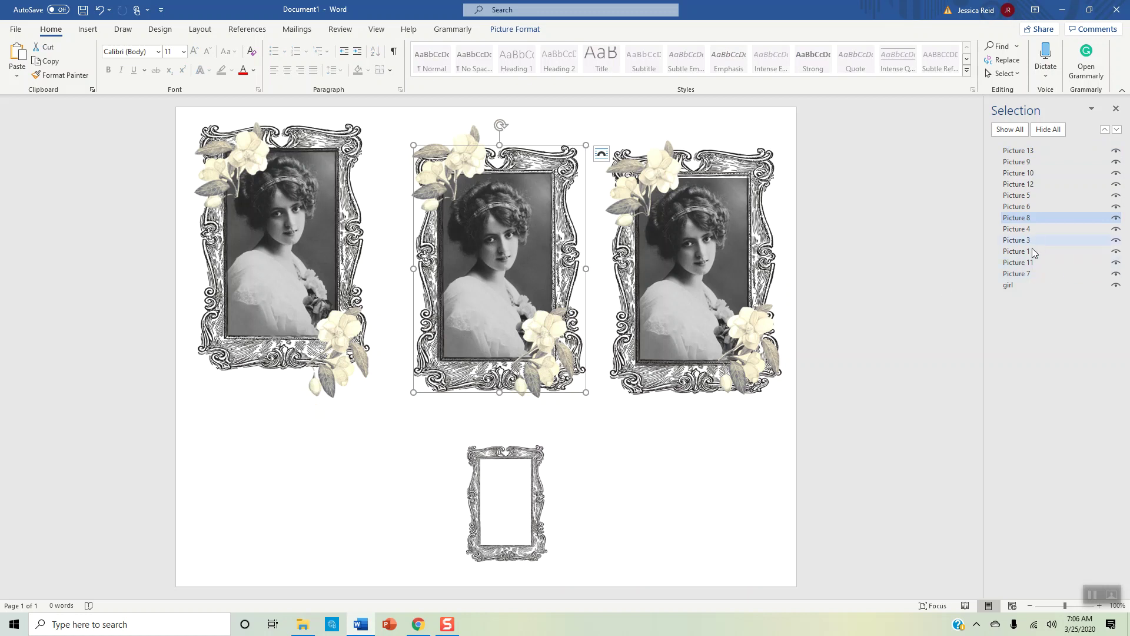
{"action": "left_click", "coordinate": [1017, 285]}
{"action": "right_click", "coordinate": [490, 282]}
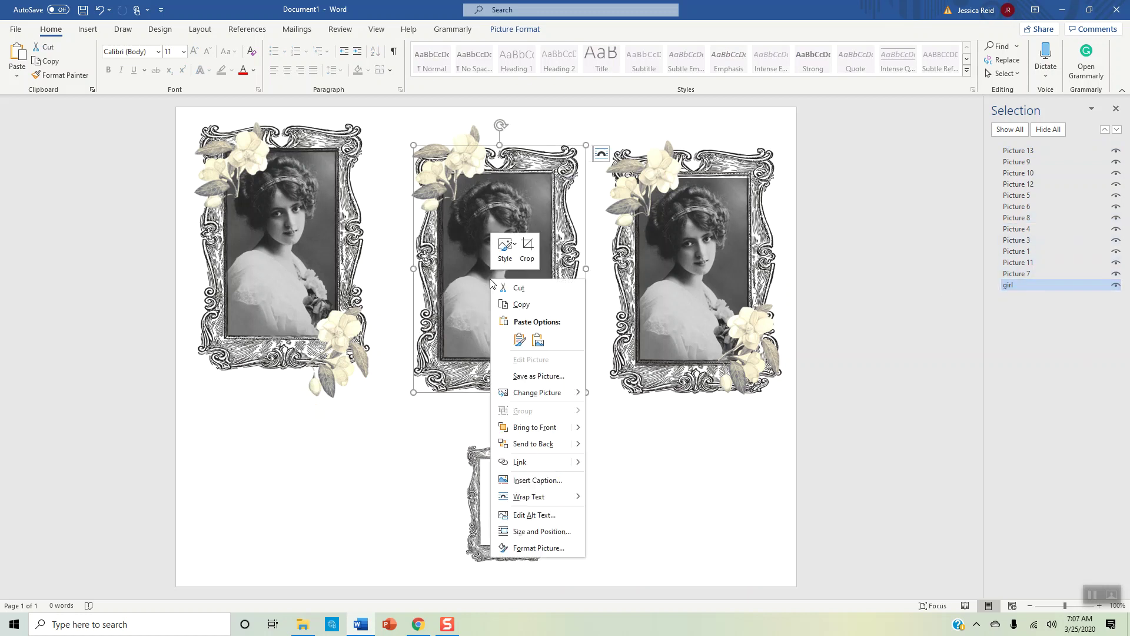
{"action": "key", "text": "Escape"}
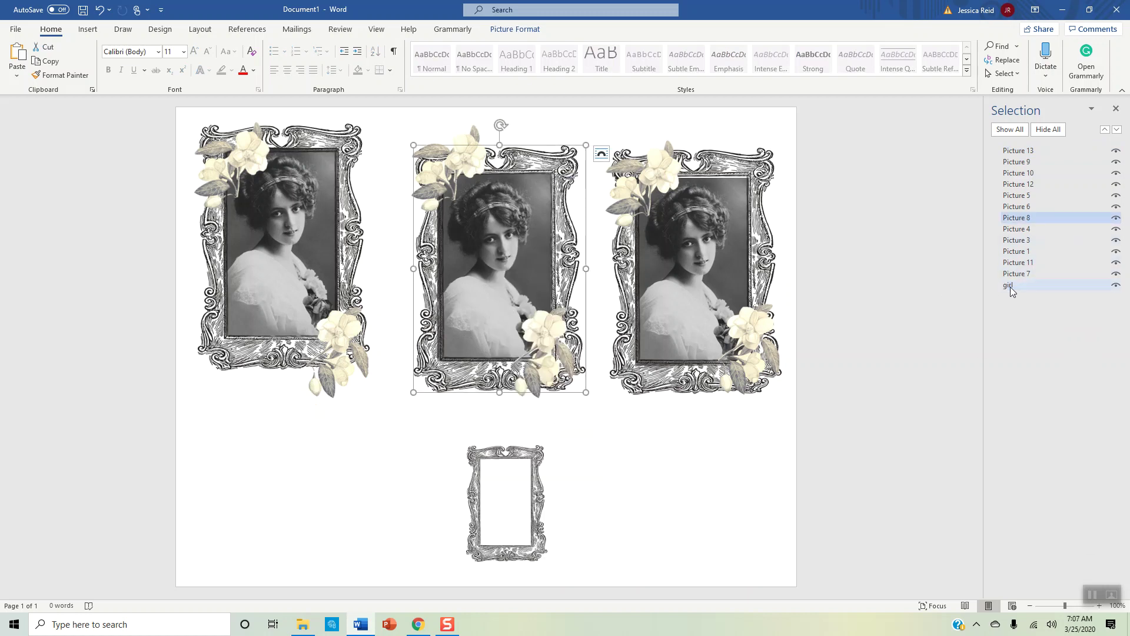
- Copy the girl portrait from the middle collage and paste a duplicate onto the page
{"action": "left_click", "coordinate": [1010, 287]}
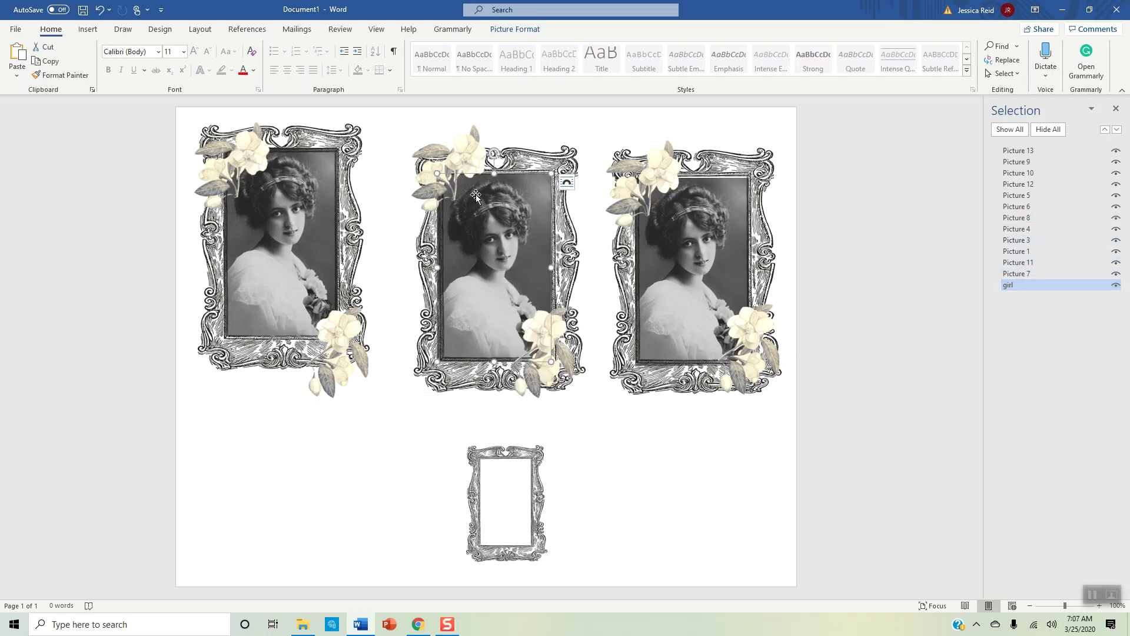
{"action": "right_click", "coordinate": [508, 173]}
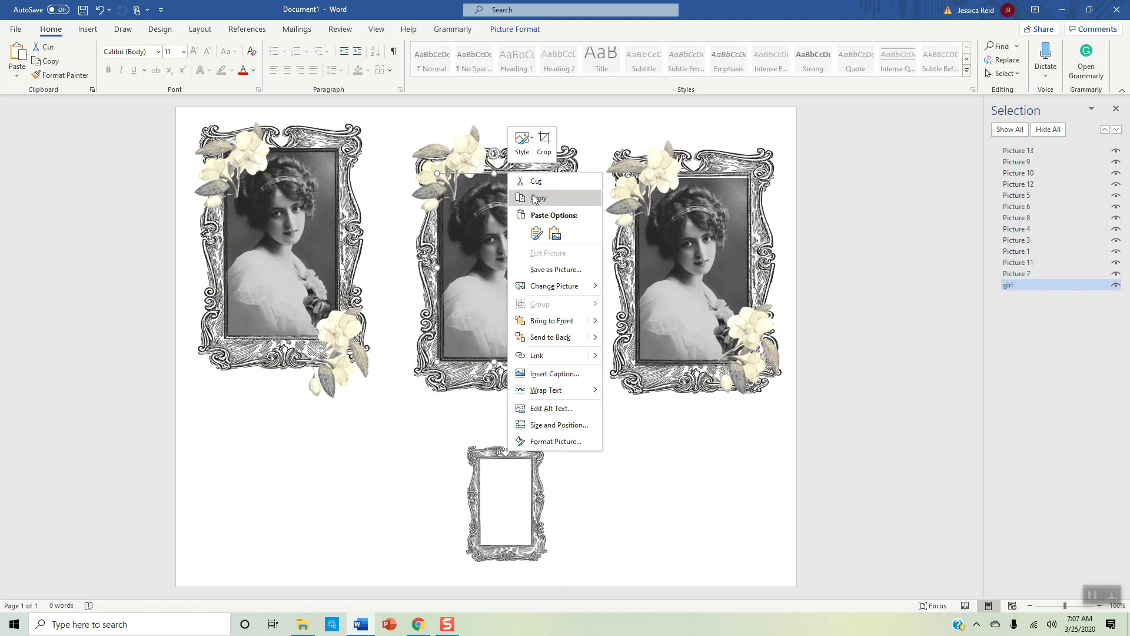
{"action": "left_click", "coordinate": [534, 199]}
{"action": "key", "text": "ctrl+z"}
{"action": "key", "text": "ctrl+z"}
{"action": "key", "text": "ctrl+y"}
{"action": "key", "text": "ctrl+y"}
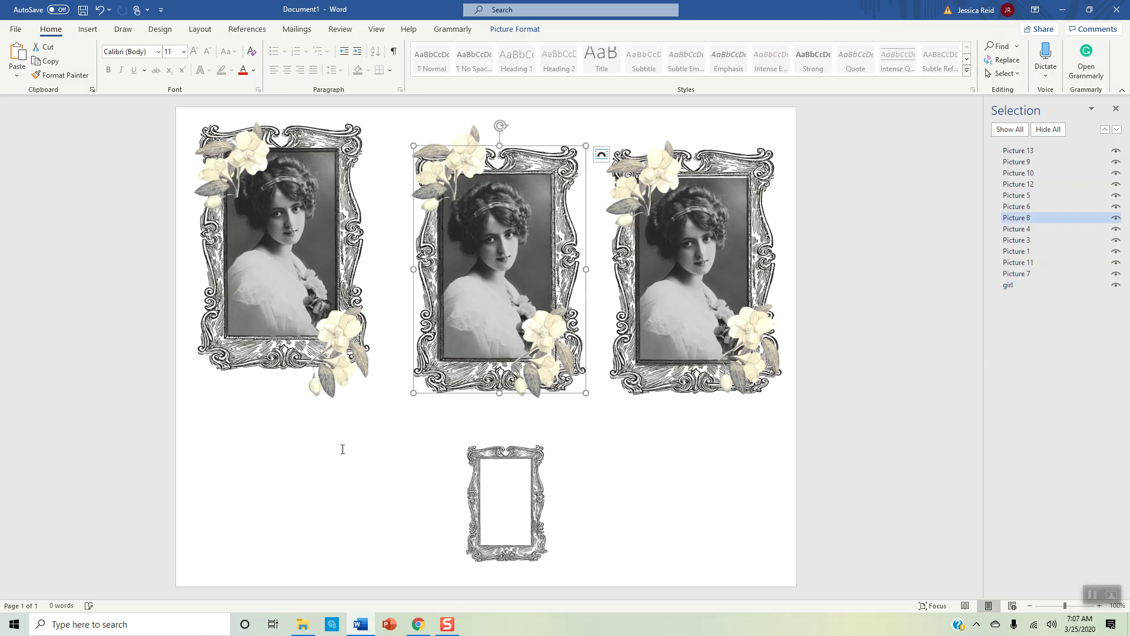
{"action": "right_click", "coordinate": [343, 450]}
{"action": "left_click", "coordinate": [369, 316]}
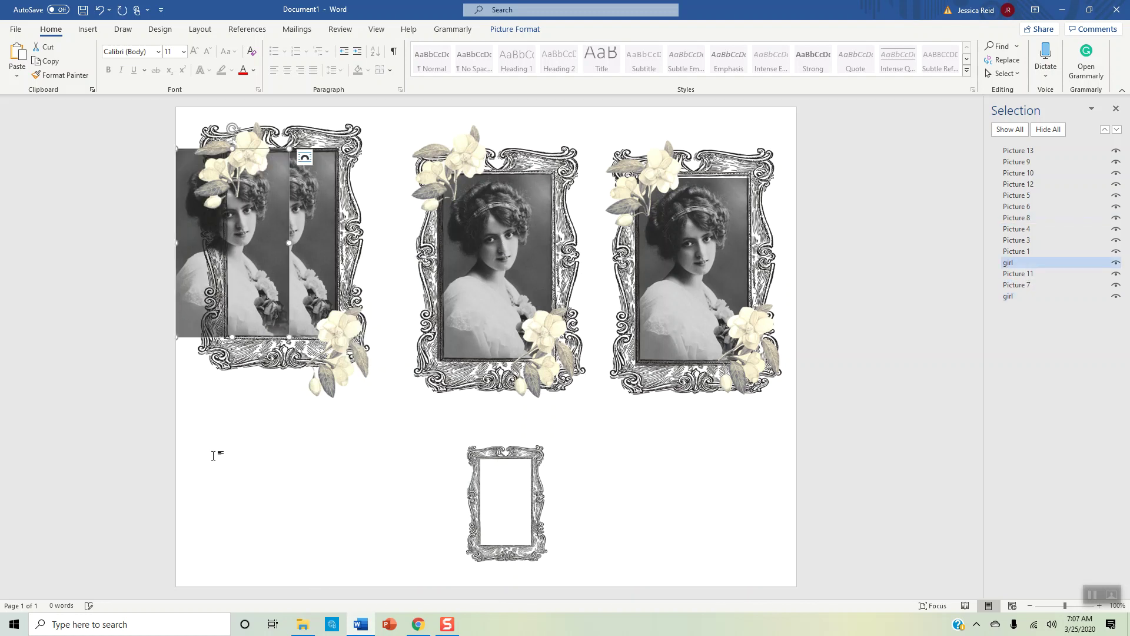
- Shrink the pasted girl portrait and move it off the first collage to the space beside the small frame
{"action": "left_click_drag", "start_coordinate": [252, 277], "coordinate": [293, 420]}
{"action": "left_click_drag", "start_coordinate": [288, 438], "coordinate": [251, 269]}
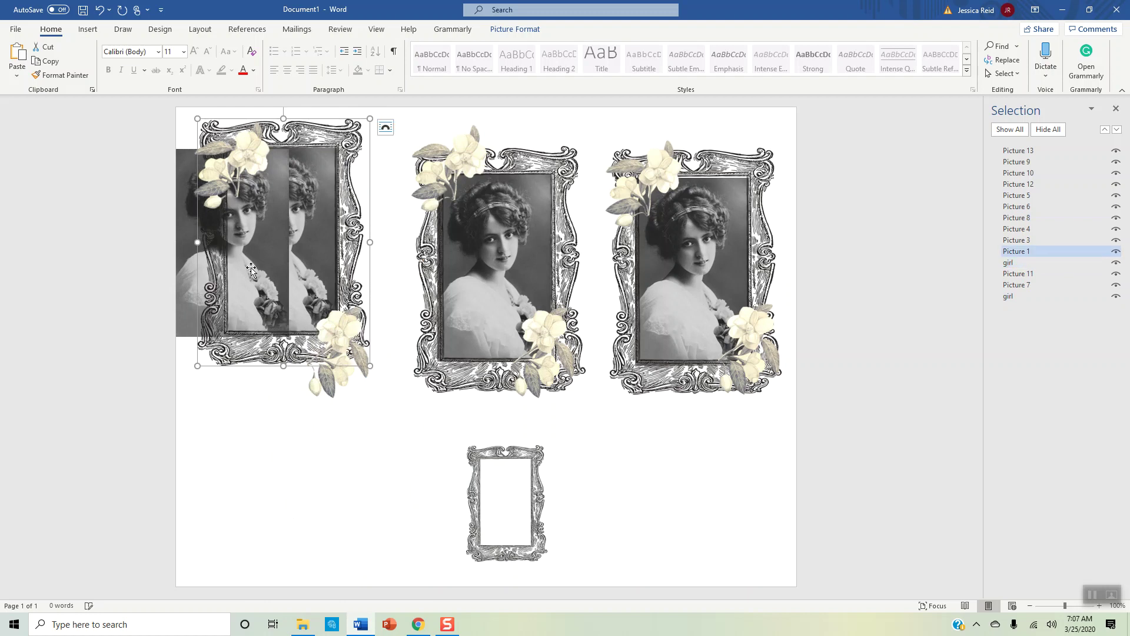
{"action": "left_click", "coordinate": [182, 278]}
{"action": "left_click_drag", "start_coordinate": [181, 278], "coordinate": [321, 500]}
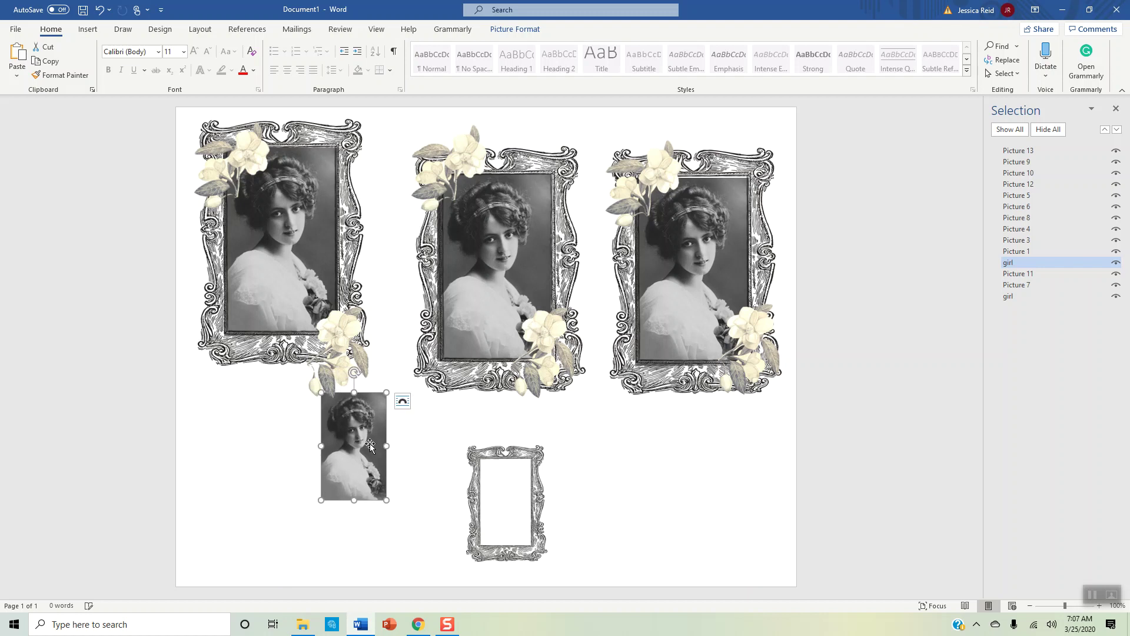
- Shrink the loose girl portrait slightly more and fit it inside the small frame below the collages
{"action": "left_click_drag", "start_coordinate": [368, 440], "coordinate": [423, 483]}
{"action": "left_click_drag", "start_coordinate": [375, 544], "coordinate": [381, 533]}
{"action": "left_click_drag", "start_coordinate": [434, 480], "coordinate": [507, 501]}
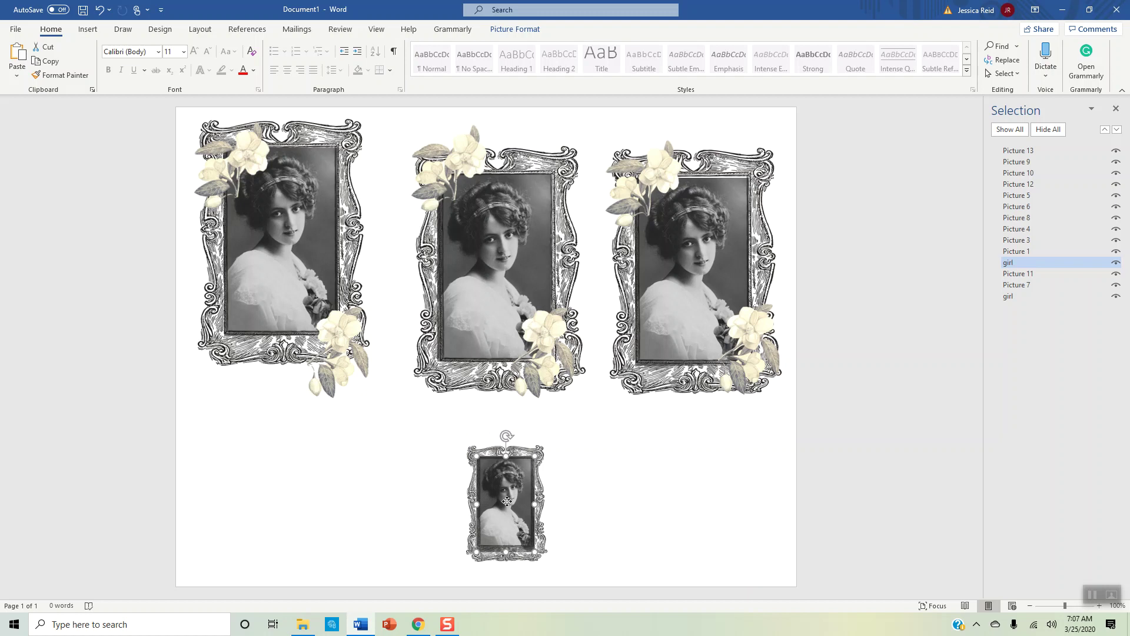
{"action": "left_click", "coordinate": [627, 524]}
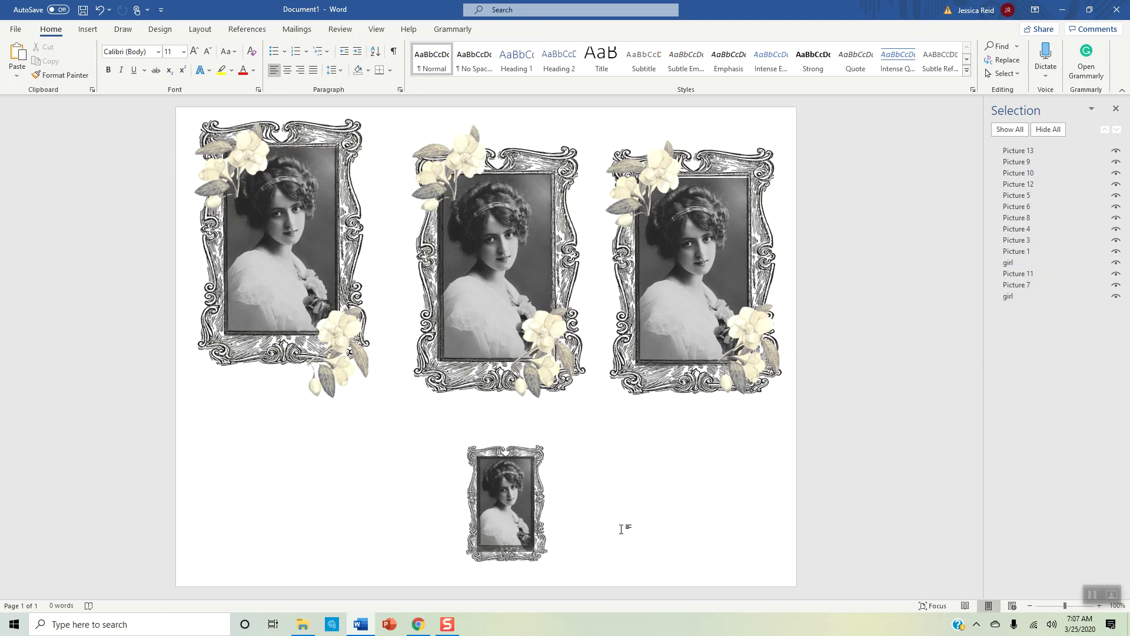
- Duplicate the middle collage's lower-right magnolia spray and place the copy, shrunk to under half size, on the small frame's upper-left corner
{"action": "left_click", "coordinate": [548, 352]}
{"action": "right_click", "coordinate": [548, 352]}
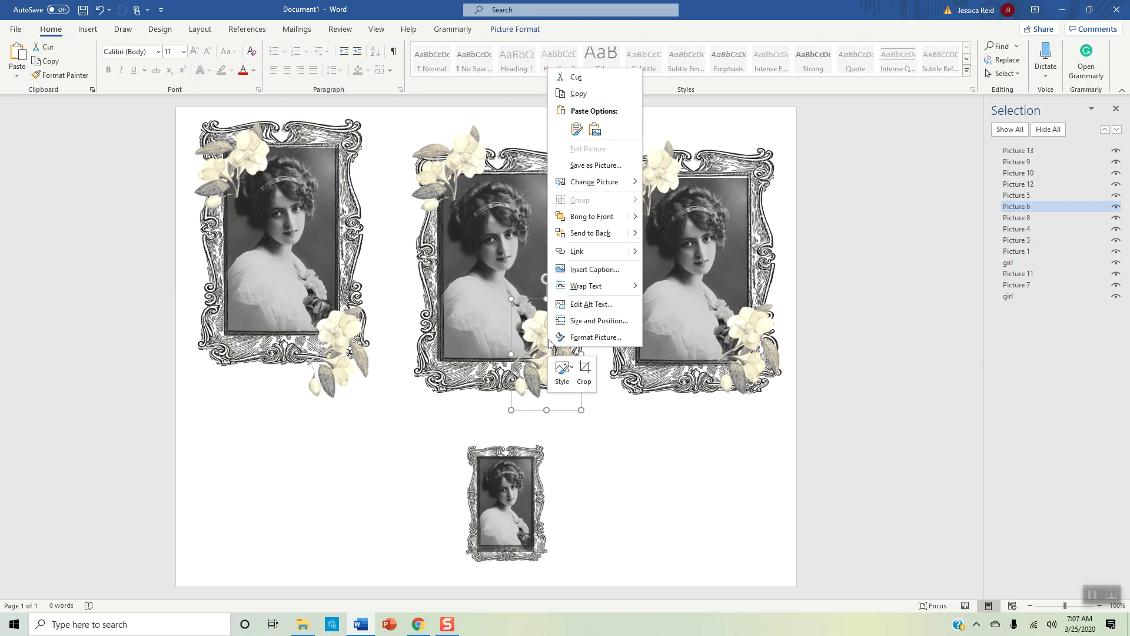
{"action": "left_click", "coordinate": [588, 95]}
{"action": "left_click", "coordinate": [602, 519]}
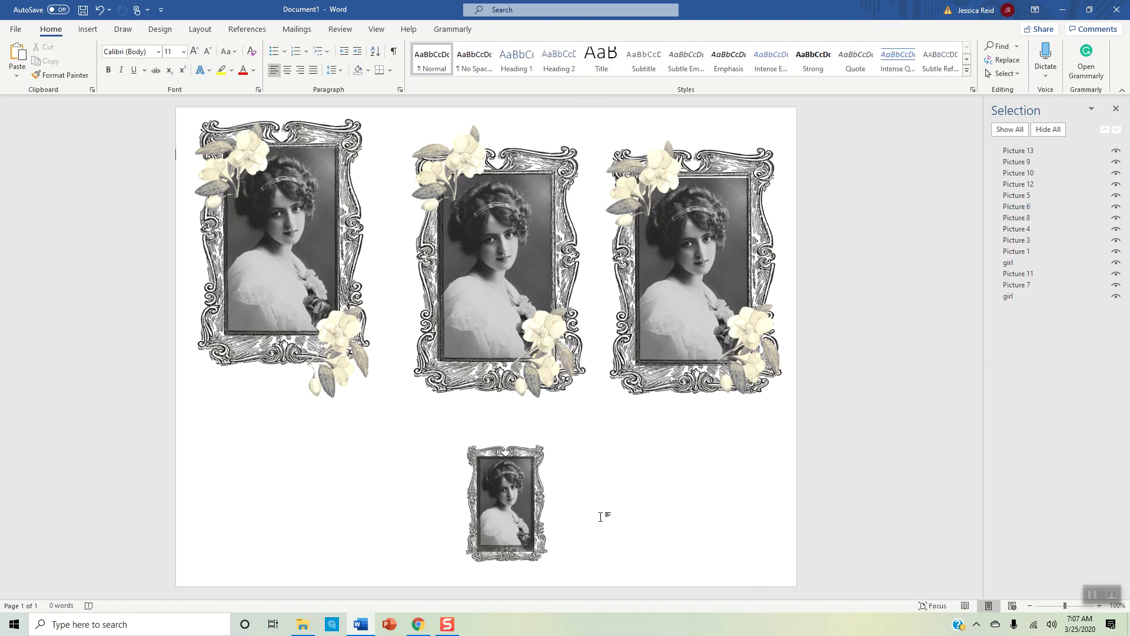
{"action": "right_click", "coordinate": [594, 508]}
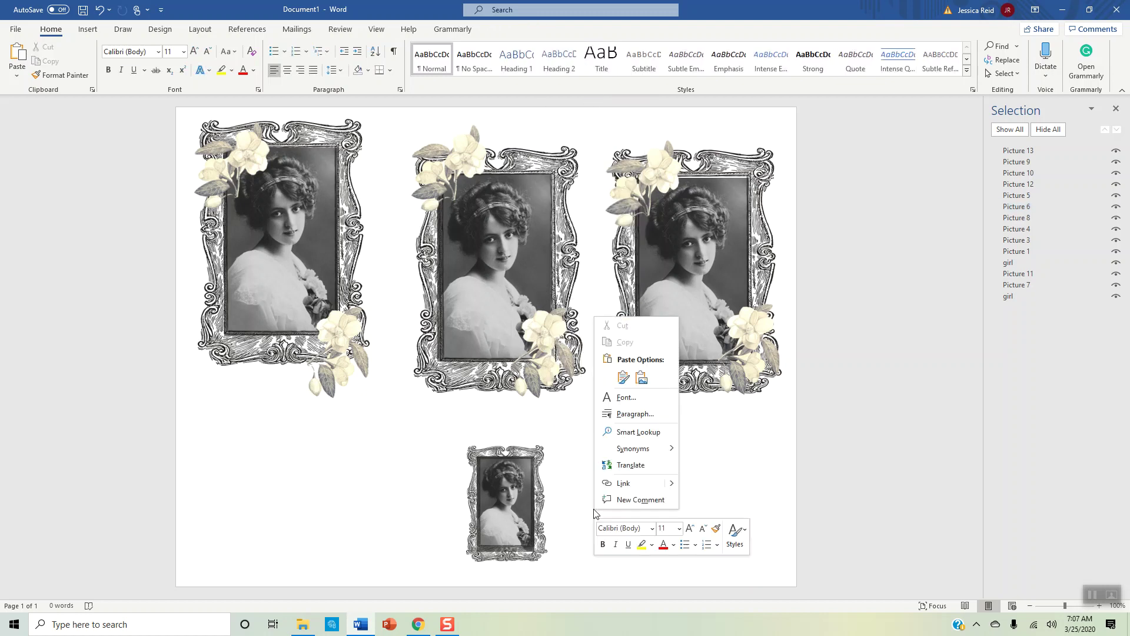
{"action": "left_click", "coordinate": [623, 377]}
{"action": "left_click_drag", "start_coordinate": [205, 203], "coordinate": [376, 488]}
{"action": "left_click_drag", "start_coordinate": [346, 546], "coordinate": [481, 460]}
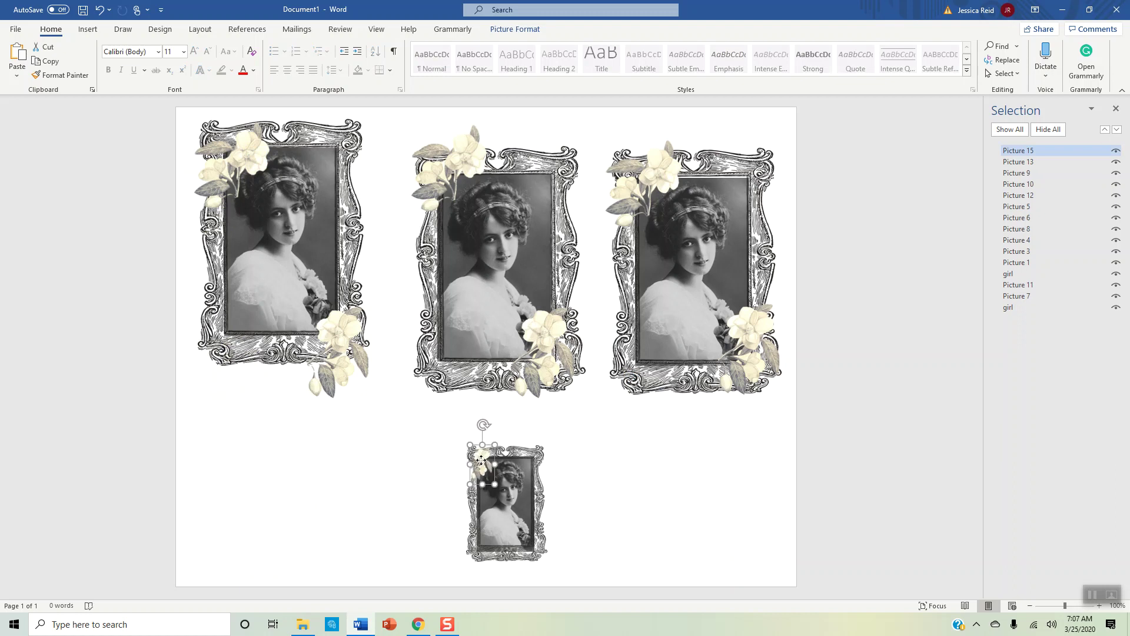
{"action": "left_click", "coordinate": [389, 464]}
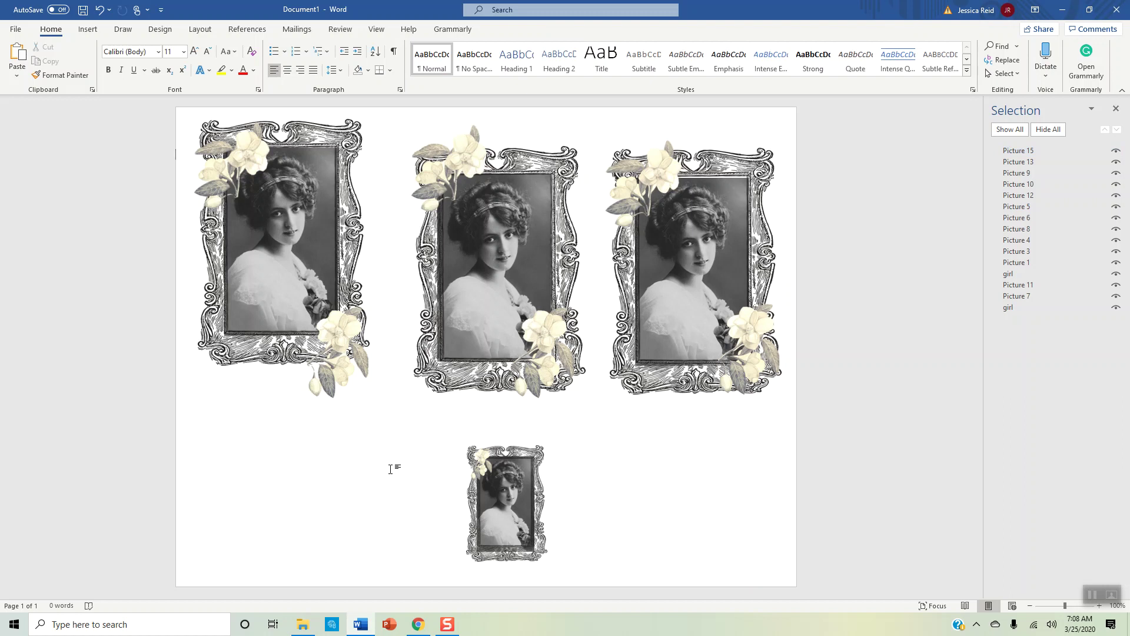
- Duplicate the same magnolia spray again and place the copy, shrunk to under half size, on the small frame's lower-right corner
{"action": "right_click", "coordinate": [549, 351]}
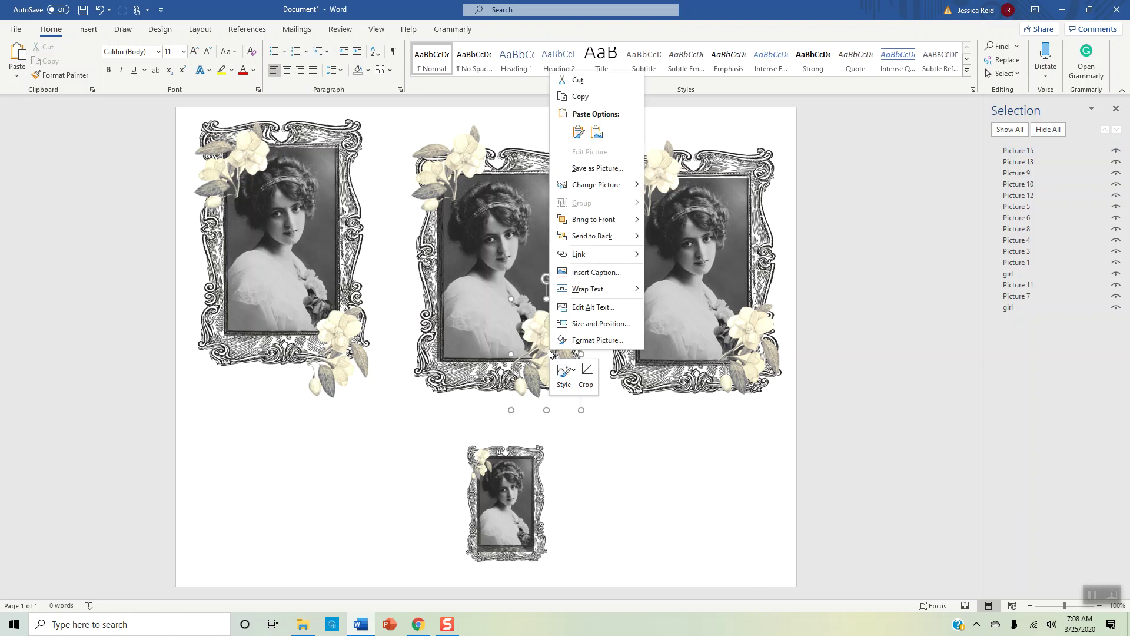
{"action": "left_click", "coordinate": [603, 96]}
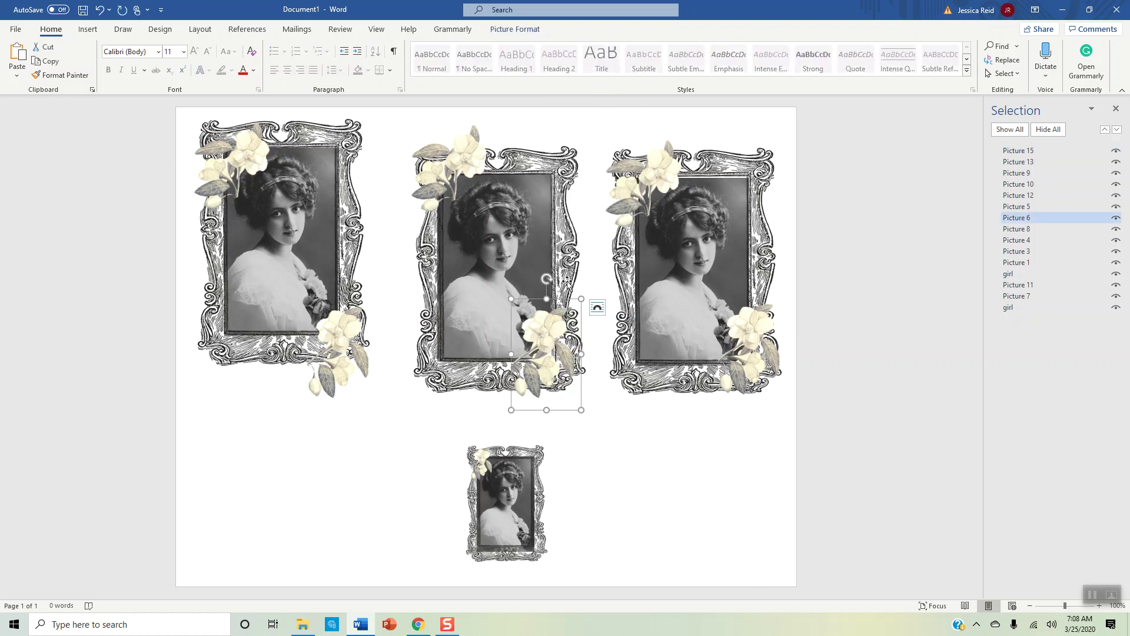
{"action": "left_click", "coordinate": [599, 515]}
{"action": "right_click", "coordinate": [599, 516]}
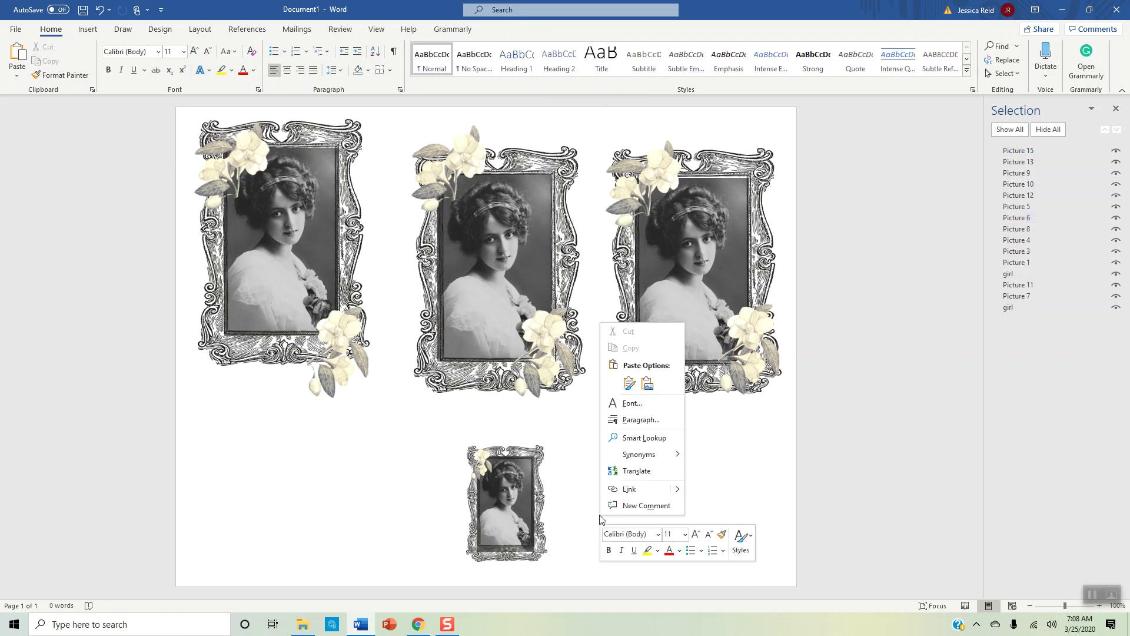
{"action": "left_click", "coordinate": [628, 383]}
{"action": "left_click_drag", "start_coordinate": [235, 224], "coordinate": [625, 522]}
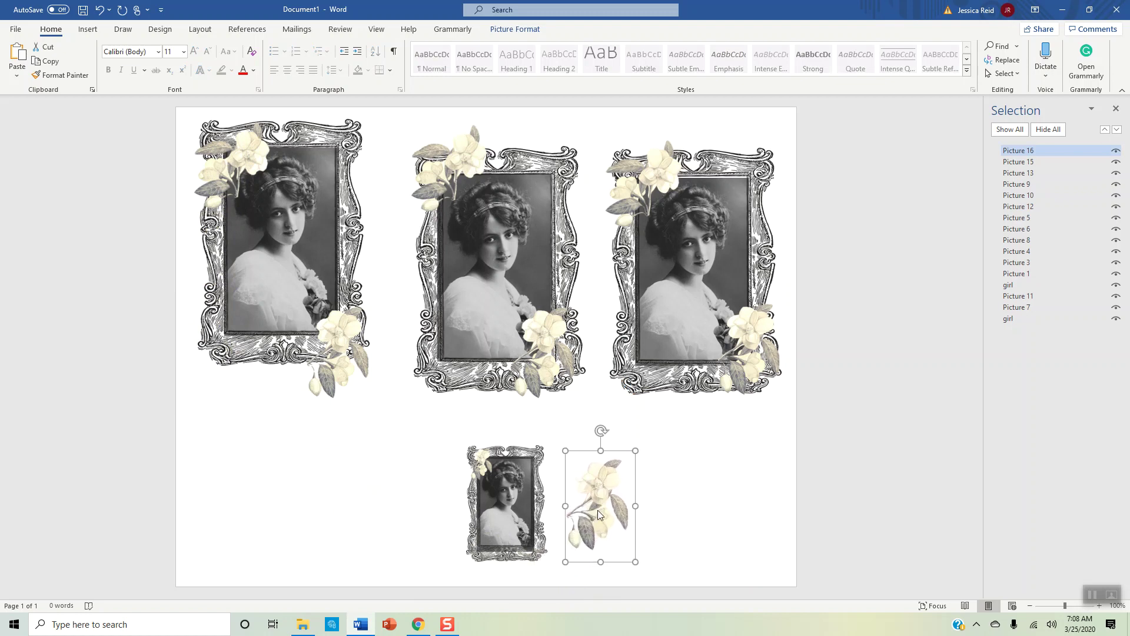
{"action": "left_click_drag", "start_coordinate": [565, 562], "coordinate": [531, 530]}
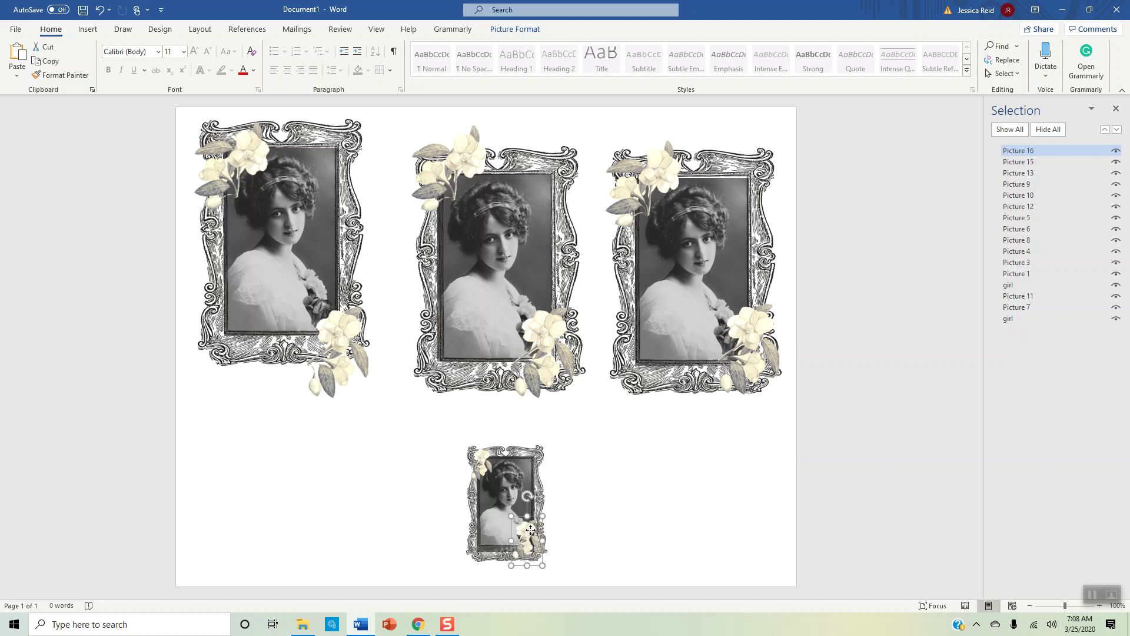
{"action": "left_click", "coordinate": [629, 535]}
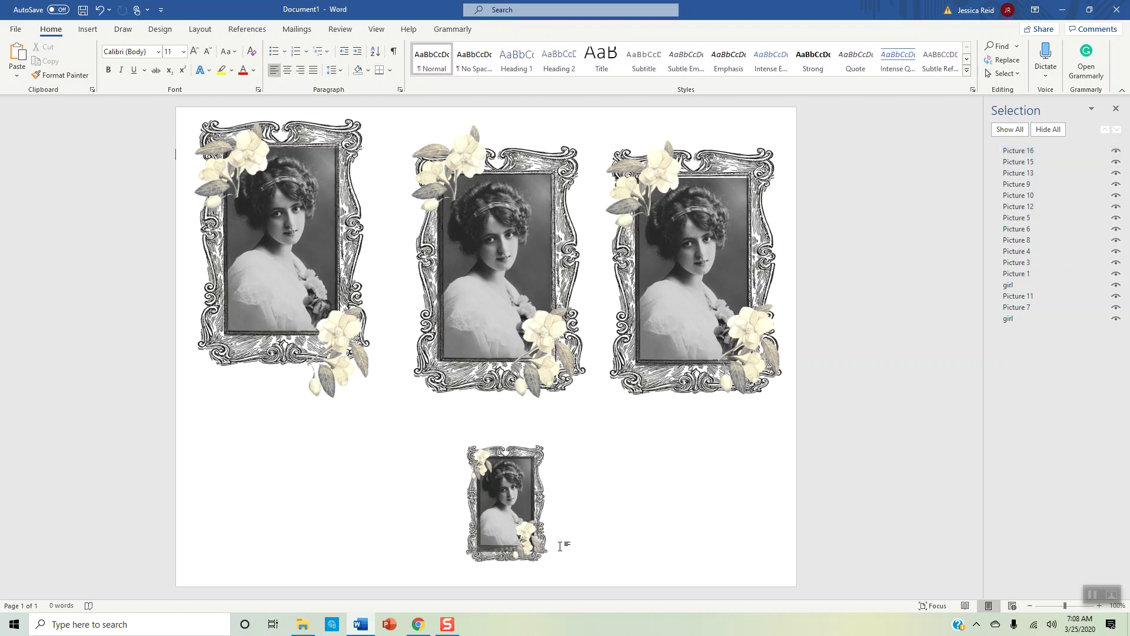
{"action": "left_click", "coordinate": [528, 532]}
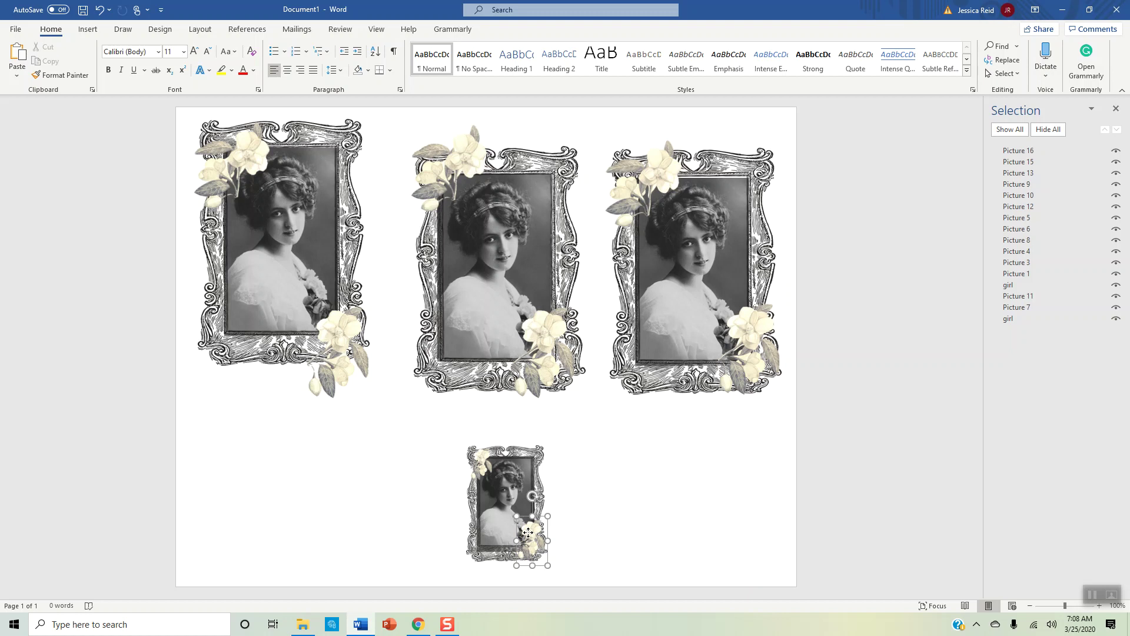
{"action": "left_click", "coordinate": [633, 548]}
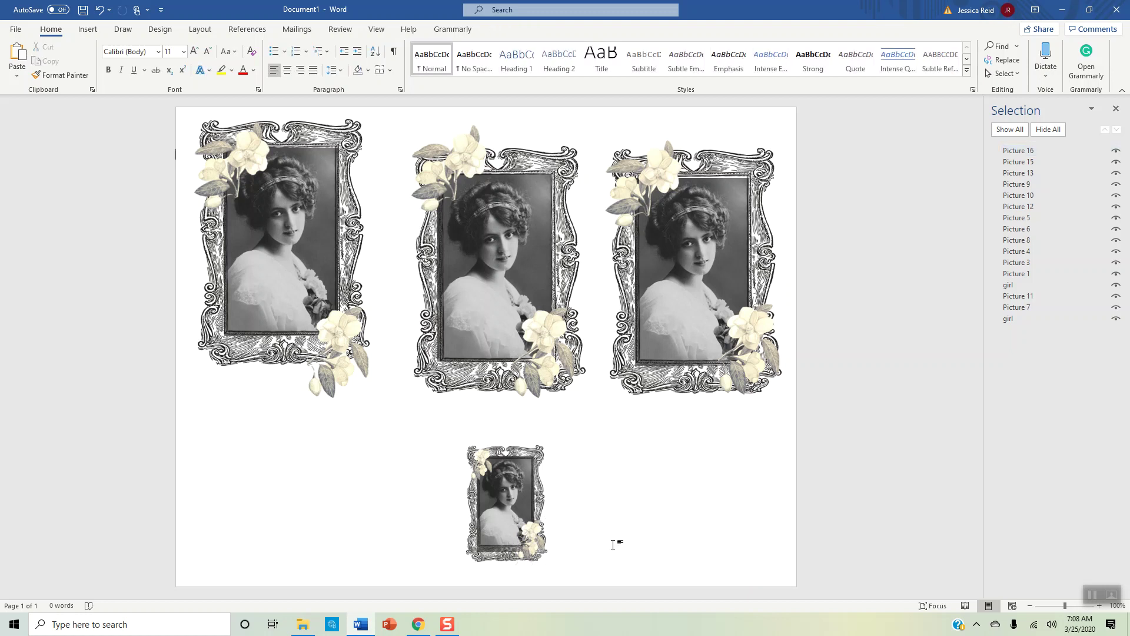